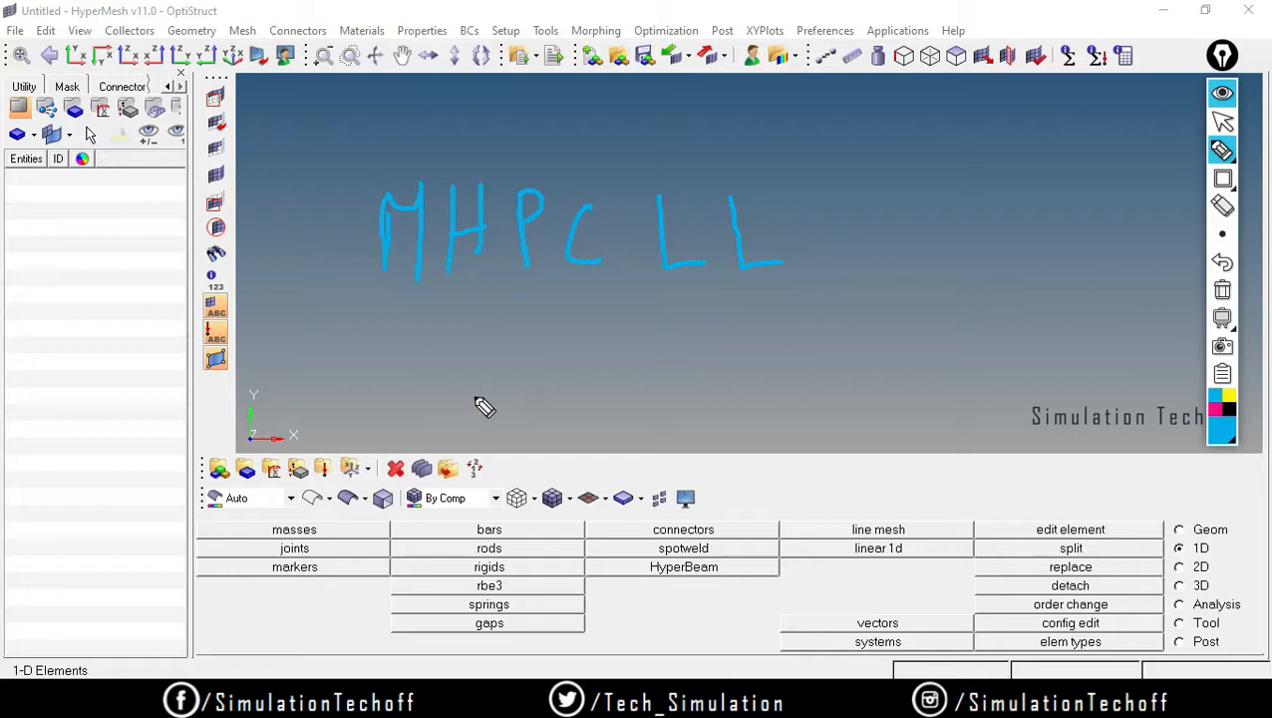
# Clear the existing annotations and draw a cross, a curved back arrow, the number 15 and a check mark over the graphics area
pyautogui.click(1223, 292)
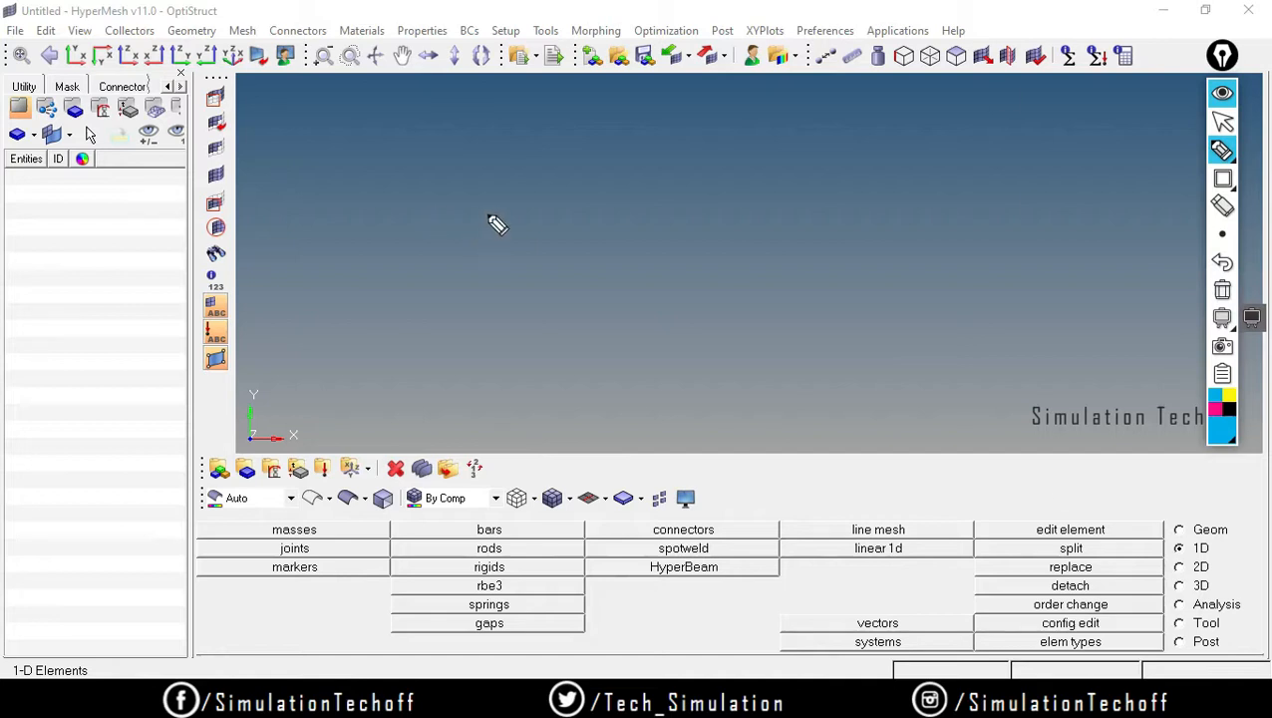
pyautogui.moveTo(482, 214); pyautogui.dragTo(562, 254)
pyautogui.moveTo(541, 204); pyautogui.dragTo(505, 294)
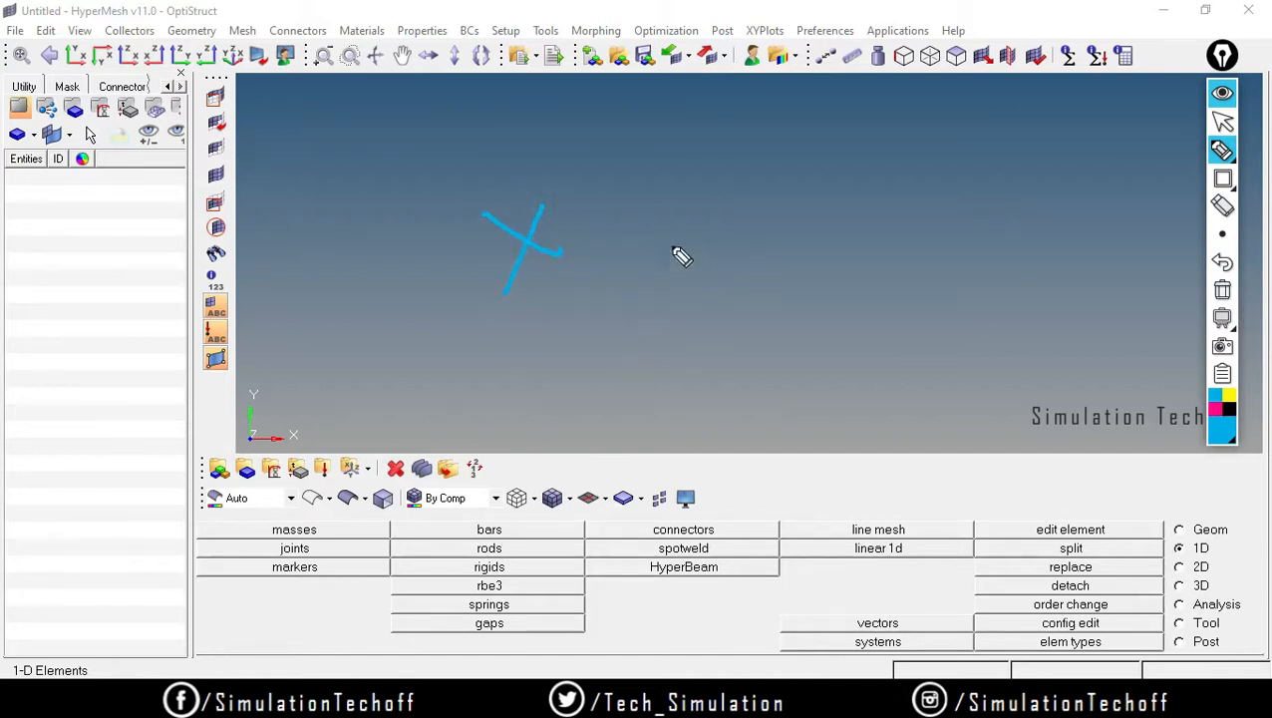
pyautogui.moveTo(793, 342)
pyautogui.mouseDown()
pyautogui.moveTo(709, 216)
pyautogui.moveTo(676, 215)
pyautogui.moveTo(715, 267)
pyautogui.mouseUp()
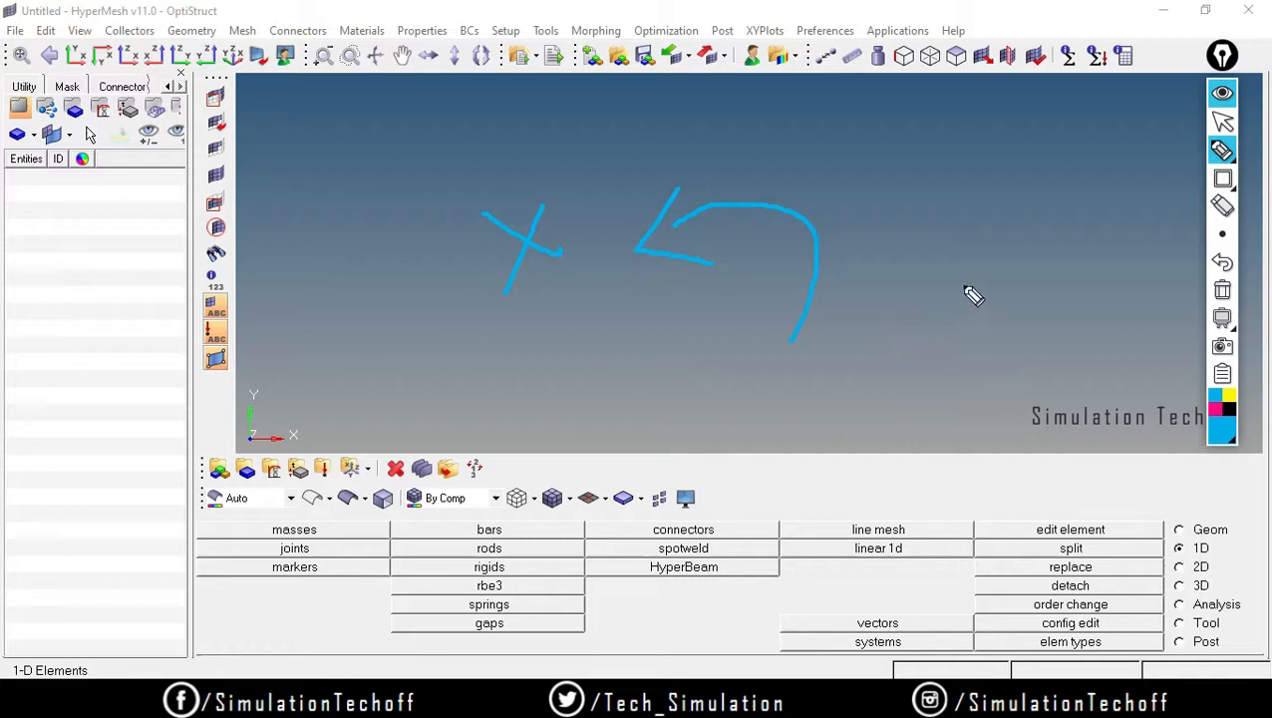
pyautogui.moveTo(955, 269)
pyautogui.mouseDown()
pyautogui.moveTo(952, 309)
pyautogui.moveTo(999, 274)
pyautogui.moveTo(999, 304)
pyautogui.moveTo(972, 337)
pyautogui.mouseUp()
pyautogui.moveTo(1071, 269); pyautogui.dragTo(1116, 265)
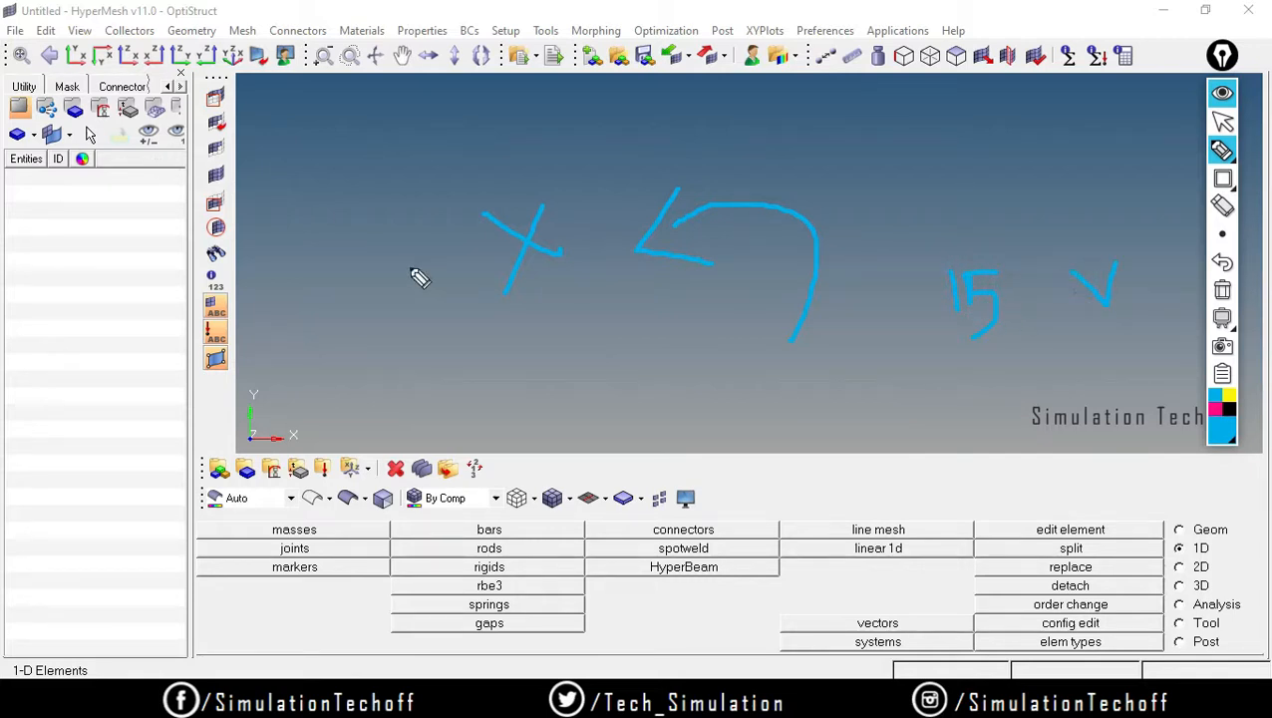
# Annotate the graphics area with the words "undo" and "V 11.0" and a second cross, and clear all annotations
pyautogui.moveTo(379, 380)
pyautogui.mouseDown()
pyautogui.moveTo(460, 391)
pyautogui.moveTo(457, 370)
pyautogui.mouseUp()
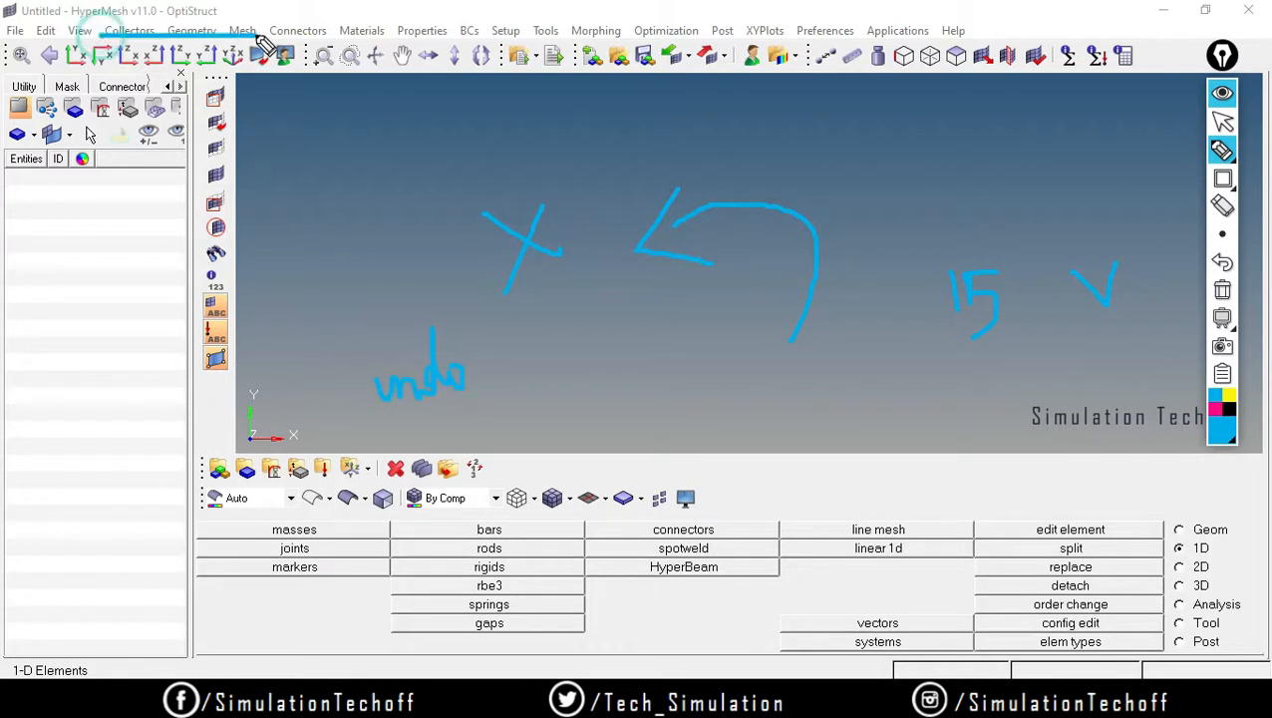
pyautogui.moveTo(563, 345)
pyautogui.mouseDown()
pyautogui.moveTo(605, 357)
pyautogui.moveTo(606, 327)
pyautogui.mouseUp()
pyautogui.moveTo(659, 367)
pyautogui.mouseDown()
pyautogui.moveTo(664, 399)
pyautogui.moveTo(722, 355)
pyautogui.mouseUp()
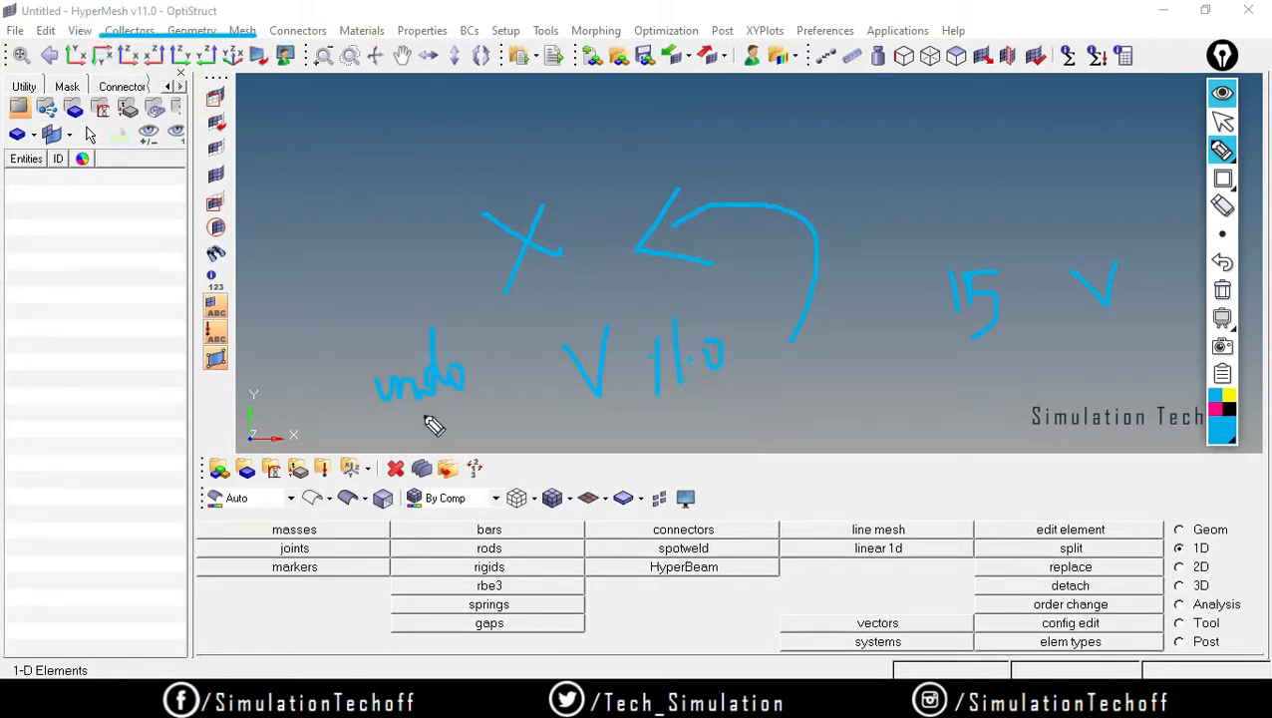
pyautogui.moveTo(870, 363); pyautogui.dragTo(934, 400)
pyautogui.moveTo(918, 351); pyautogui.dragTo(891, 436)
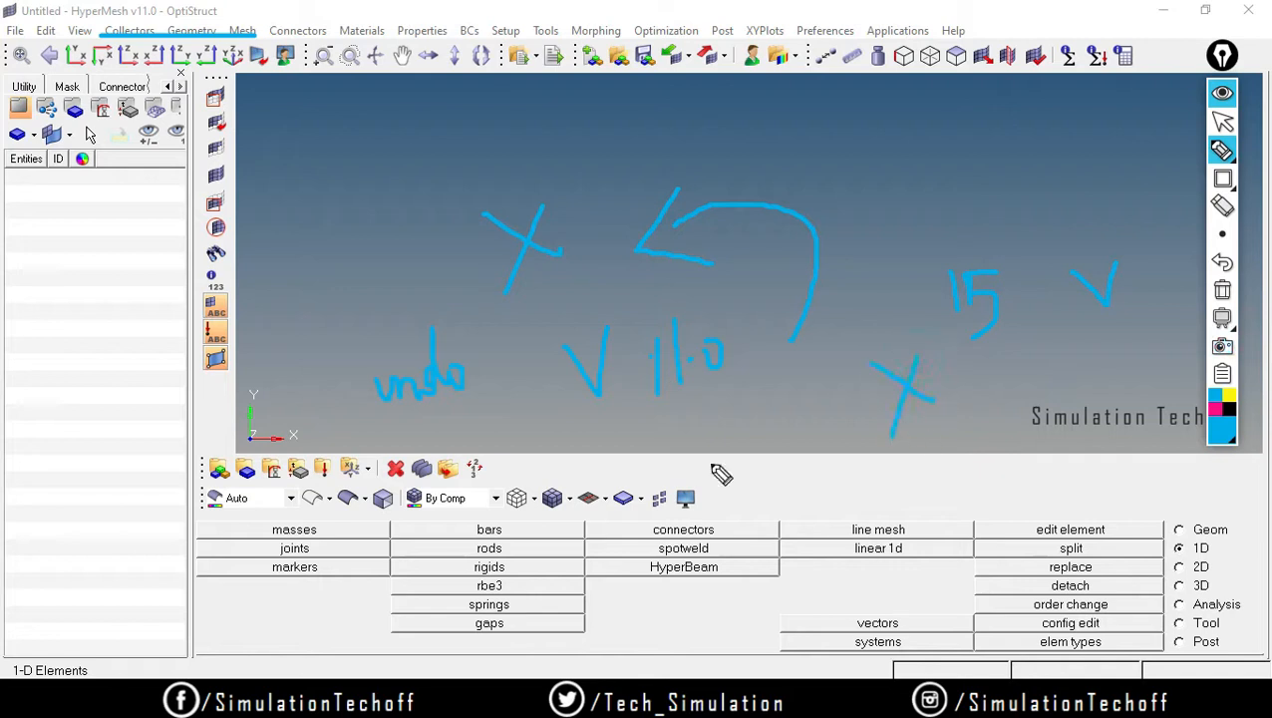
pyautogui.click(1222, 289)
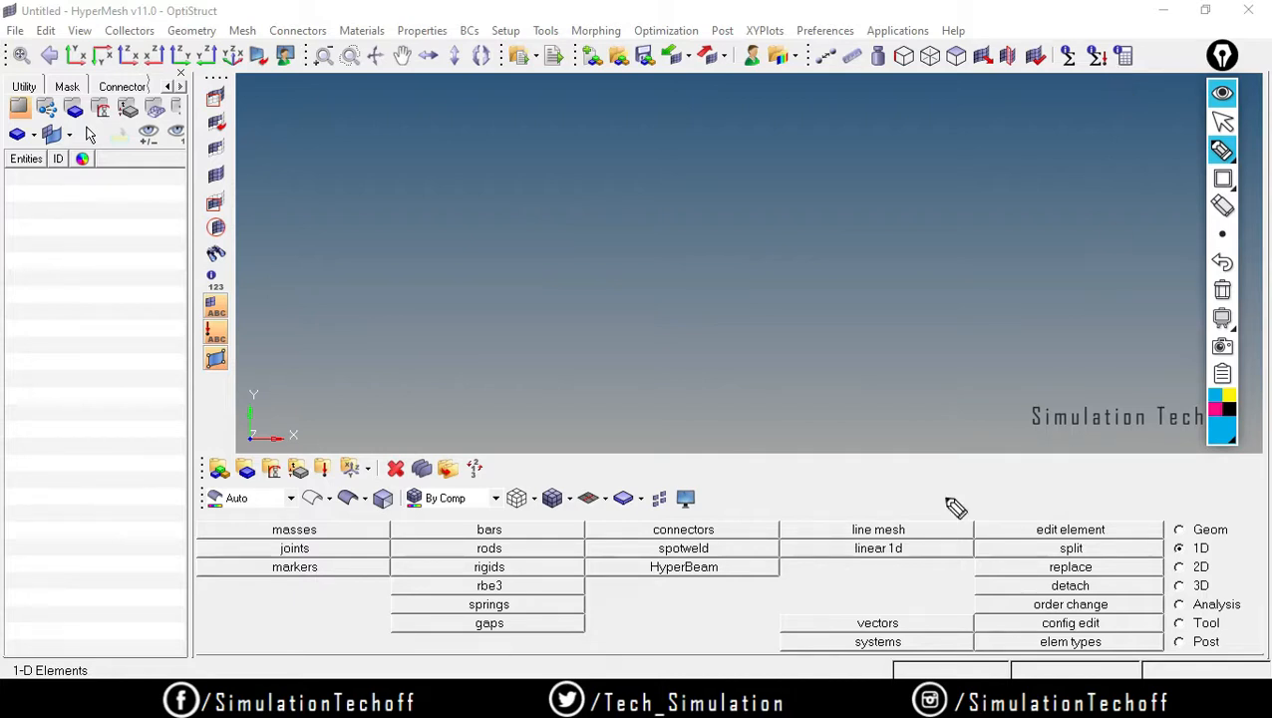
# Create a black isotropic material named Structural Steel with card image MAT1 and open its card for editing
pyautogui.click(1221, 120)
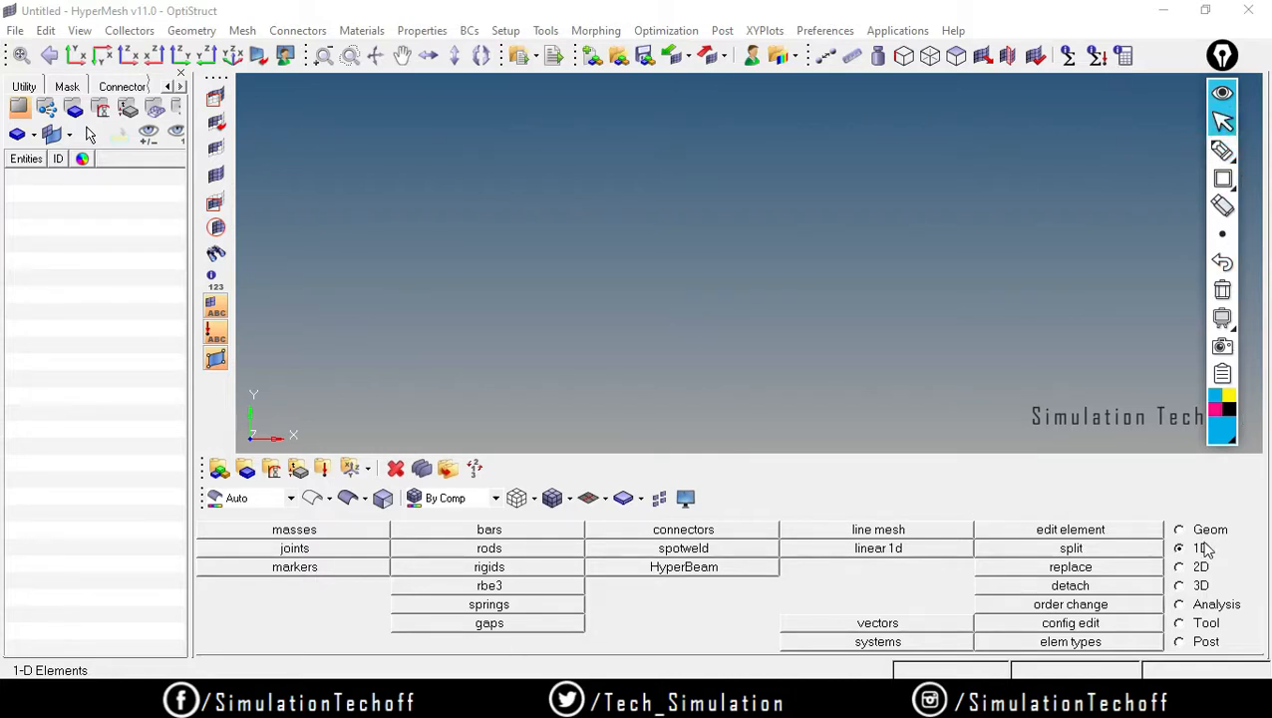
pyautogui.click(299, 469)
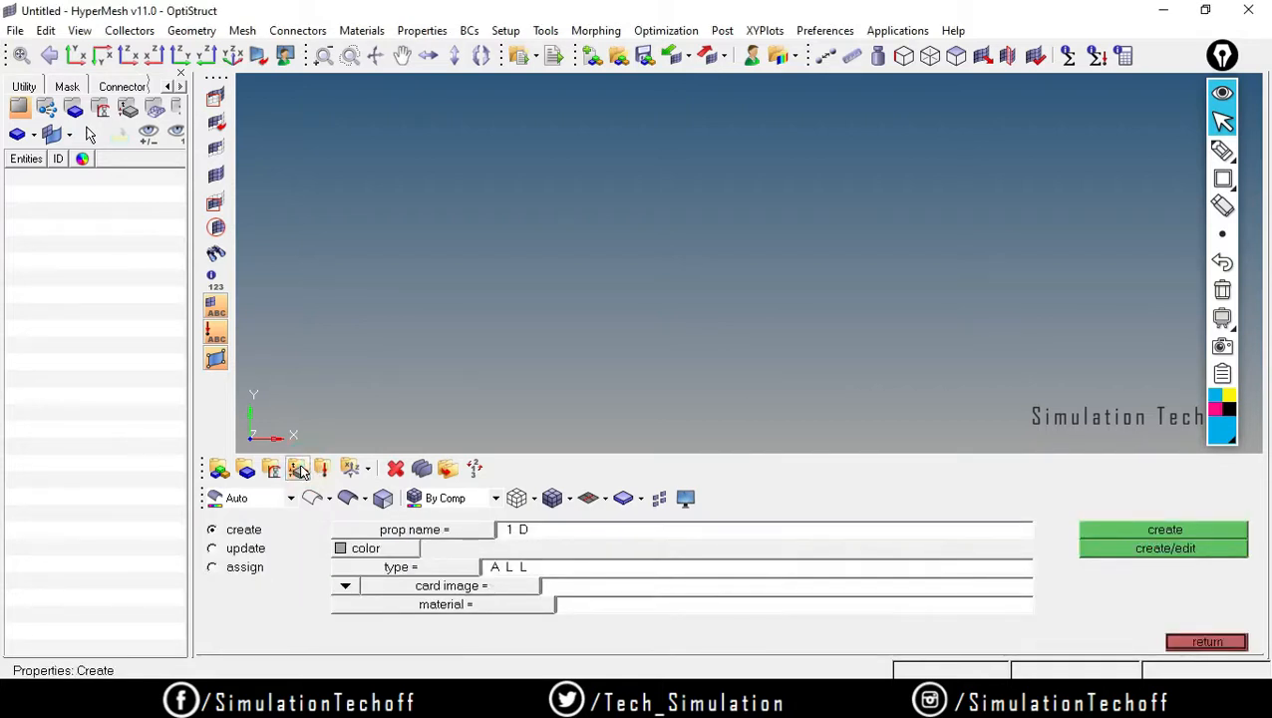
pyautogui.click(273, 469)
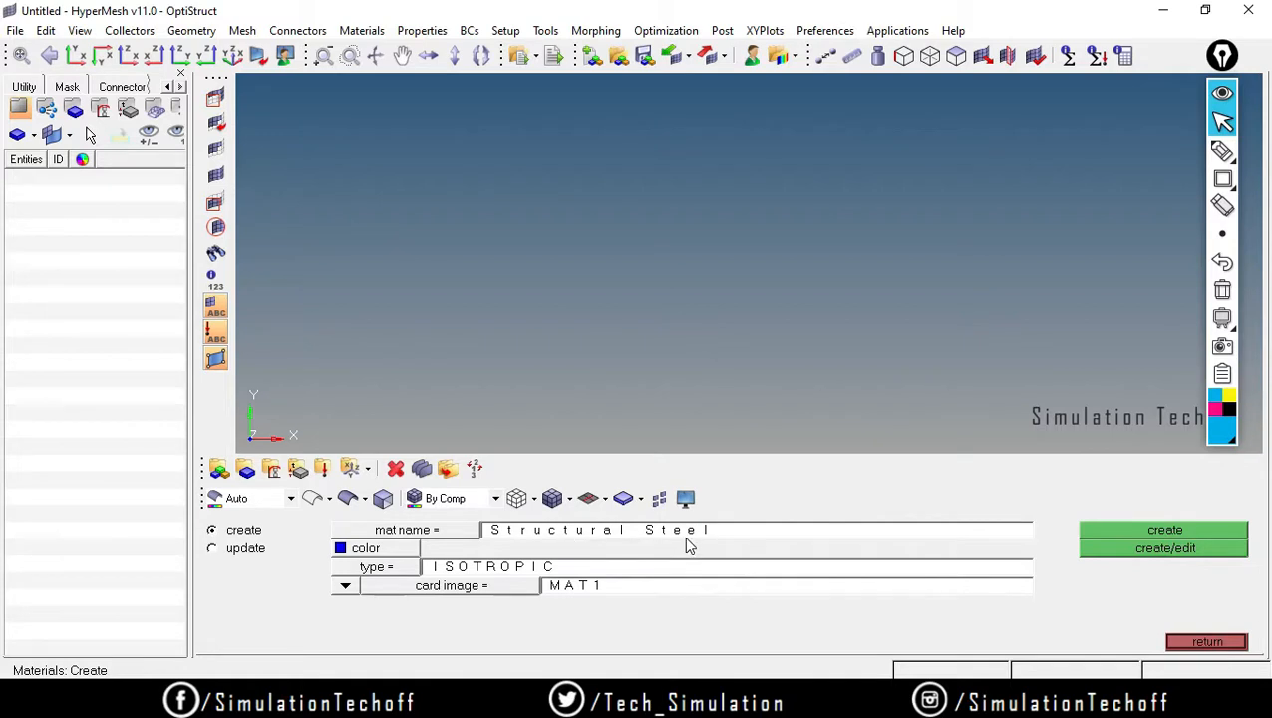
pyautogui.click(385, 548)
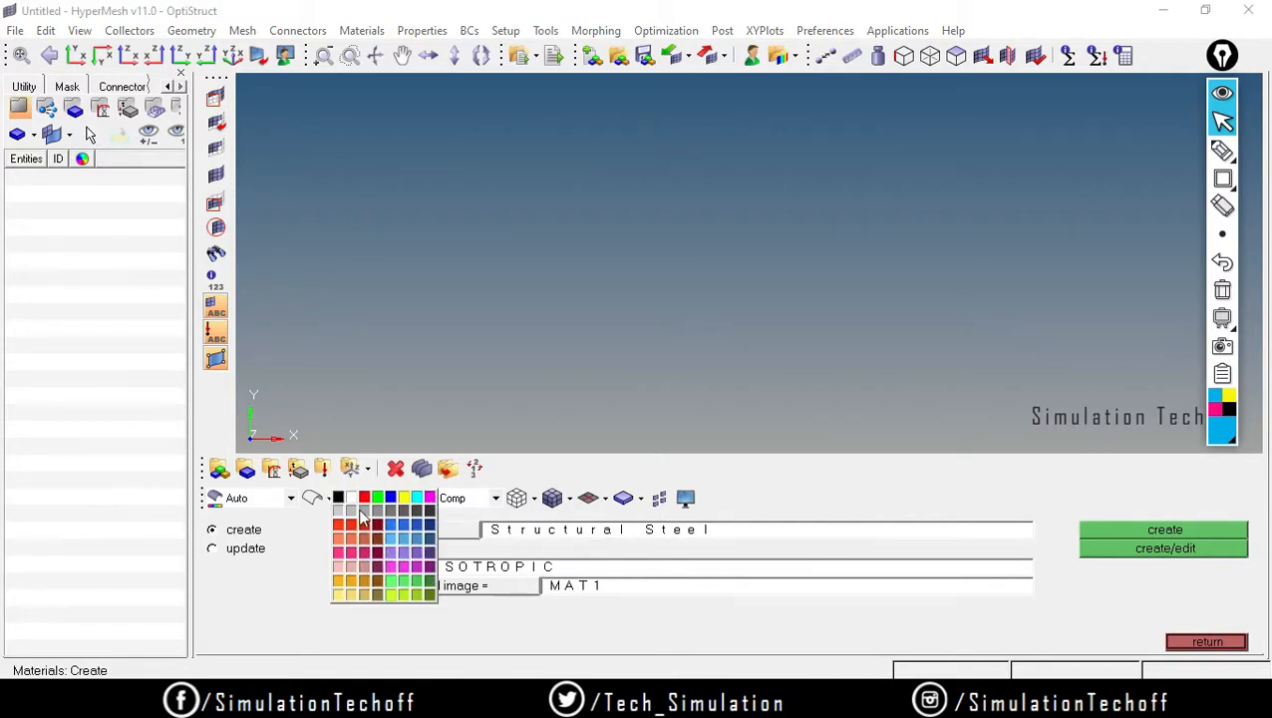
pyautogui.click(350, 505)
pyautogui.click(369, 554)
pyautogui.click(333, 506)
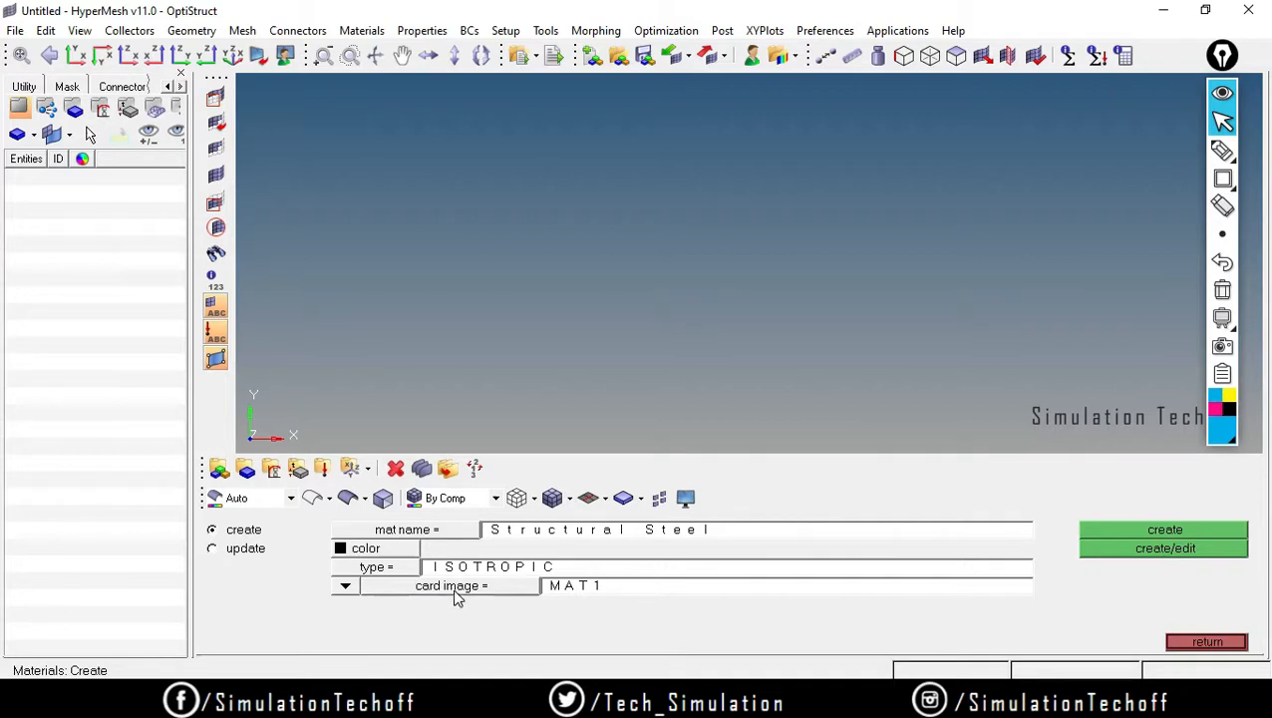
pyautogui.click(1162, 547)
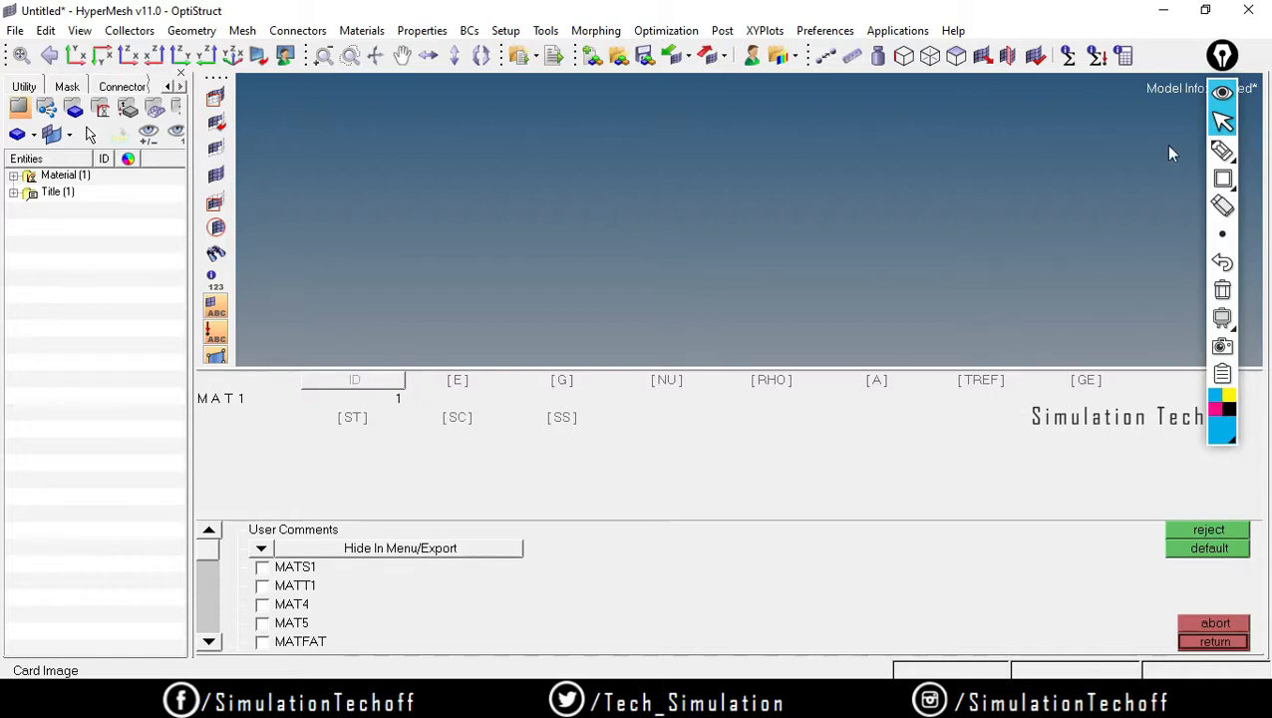
# Sketch an annotation of a square plate with a large central hole and a pair of small holes near each corner
pyautogui.click(1223, 179)
pyautogui.moveTo(563, 162)
pyautogui.mouseDown()
pyautogui.moveTo(700, 317)
pyautogui.moveTo(888, 443)
pyautogui.moveTo(892, 458)
pyautogui.mouseUp()
pyautogui.click(1223, 178)
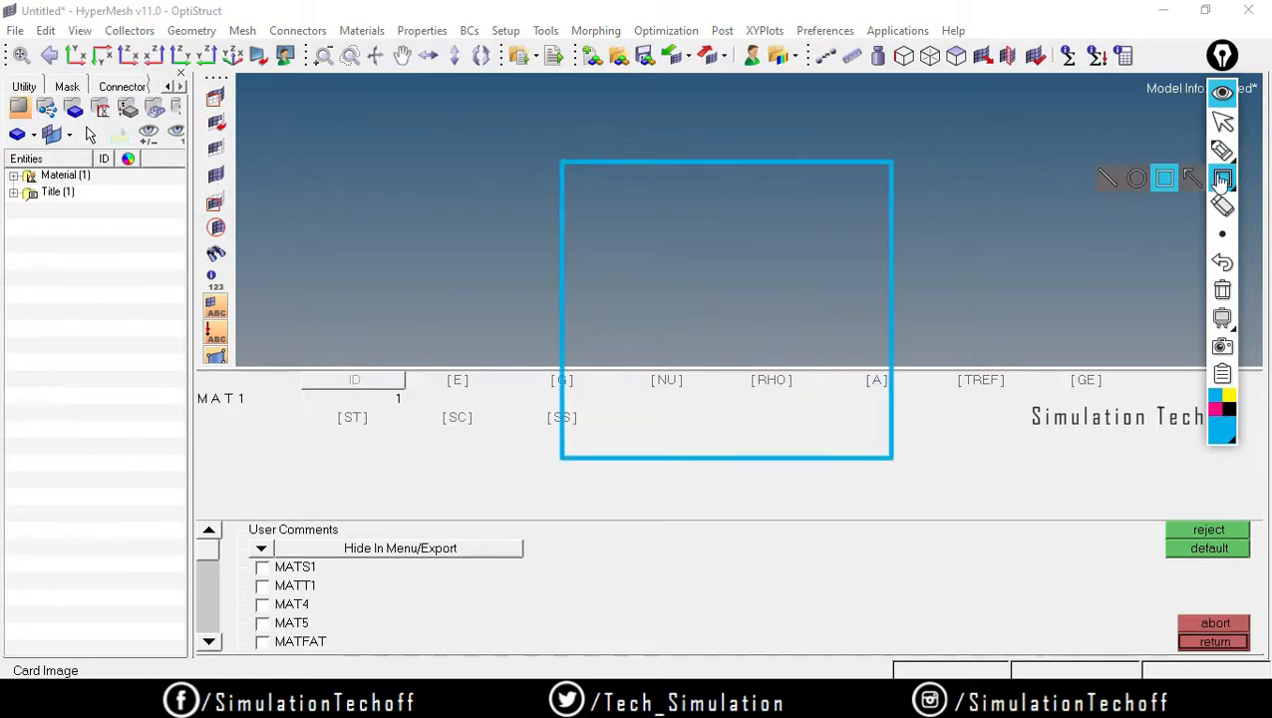
pyautogui.click(1135, 175)
pyautogui.moveTo(677, 253)
pyautogui.mouseDown()
pyautogui.moveTo(743, 354)
pyautogui.moveTo(822, 394)
pyautogui.mouseUp()
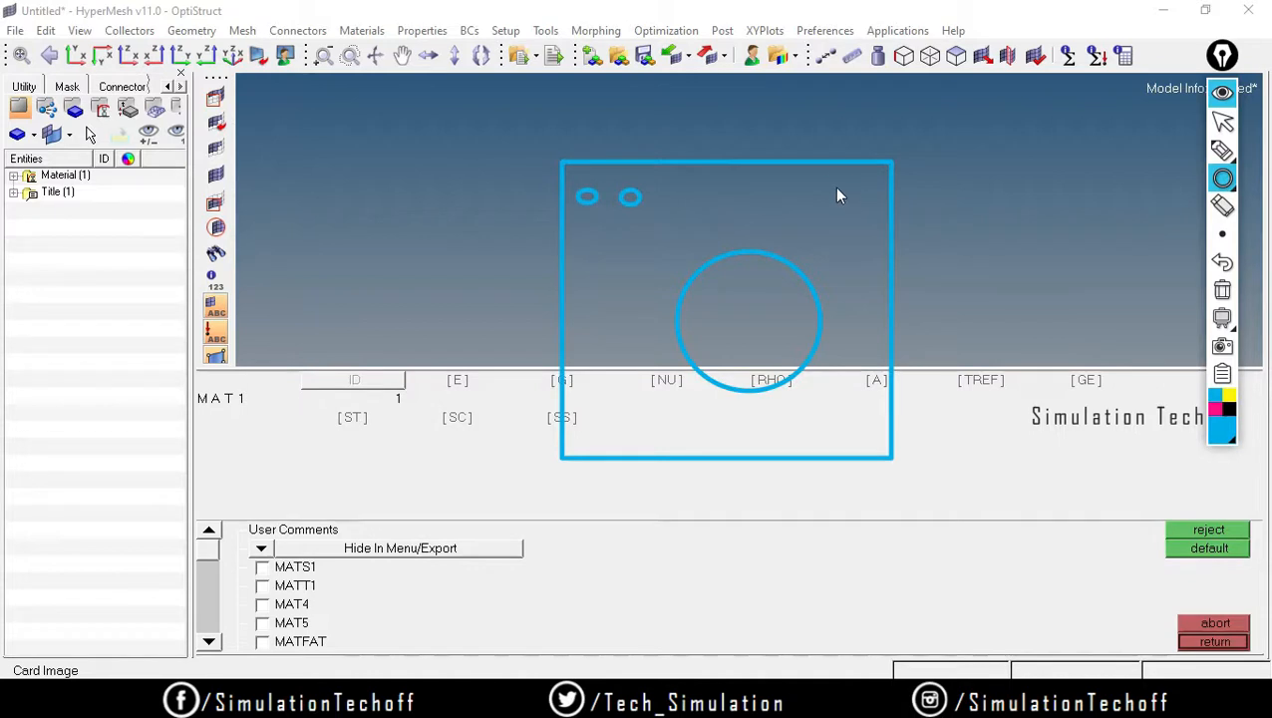
pyautogui.moveTo(583, 426); pyautogui.dragTo(644, 440)
pyautogui.moveTo(855, 424); pyautogui.dragTo(874, 439)
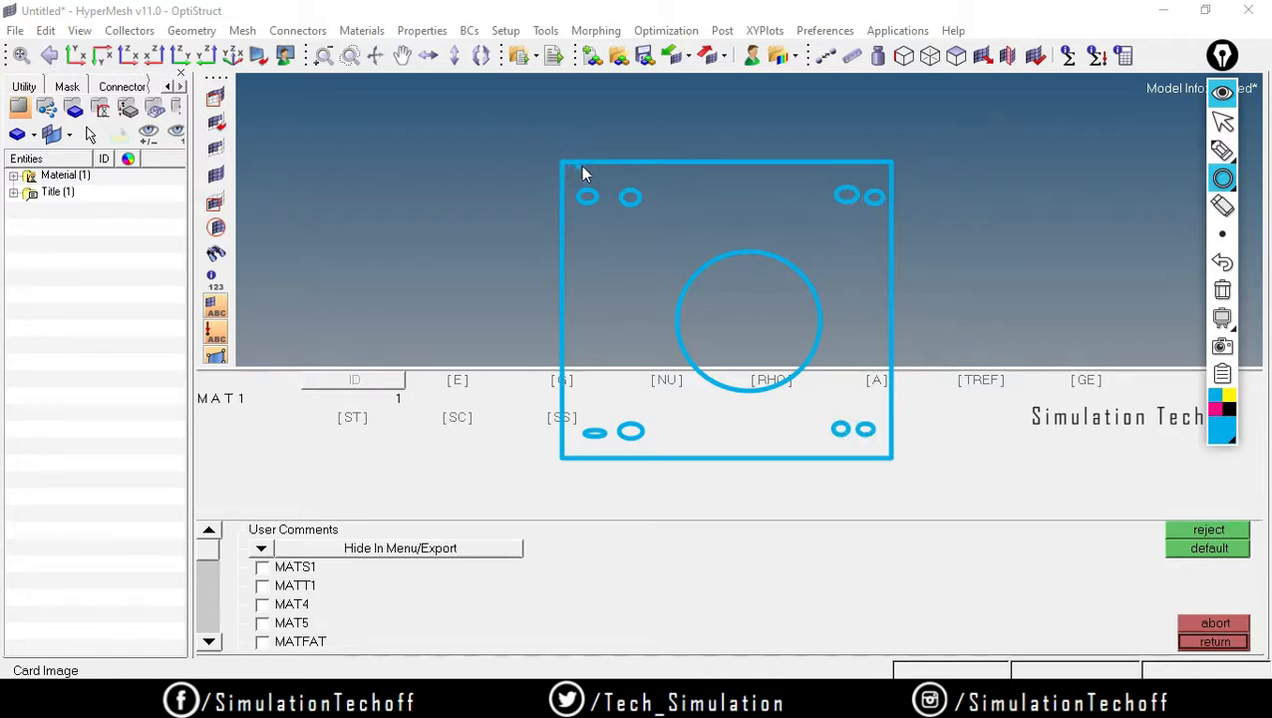
# Draw freehand rounded fillets across the four corners of the sketched plate
pyautogui.click(1222, 150)
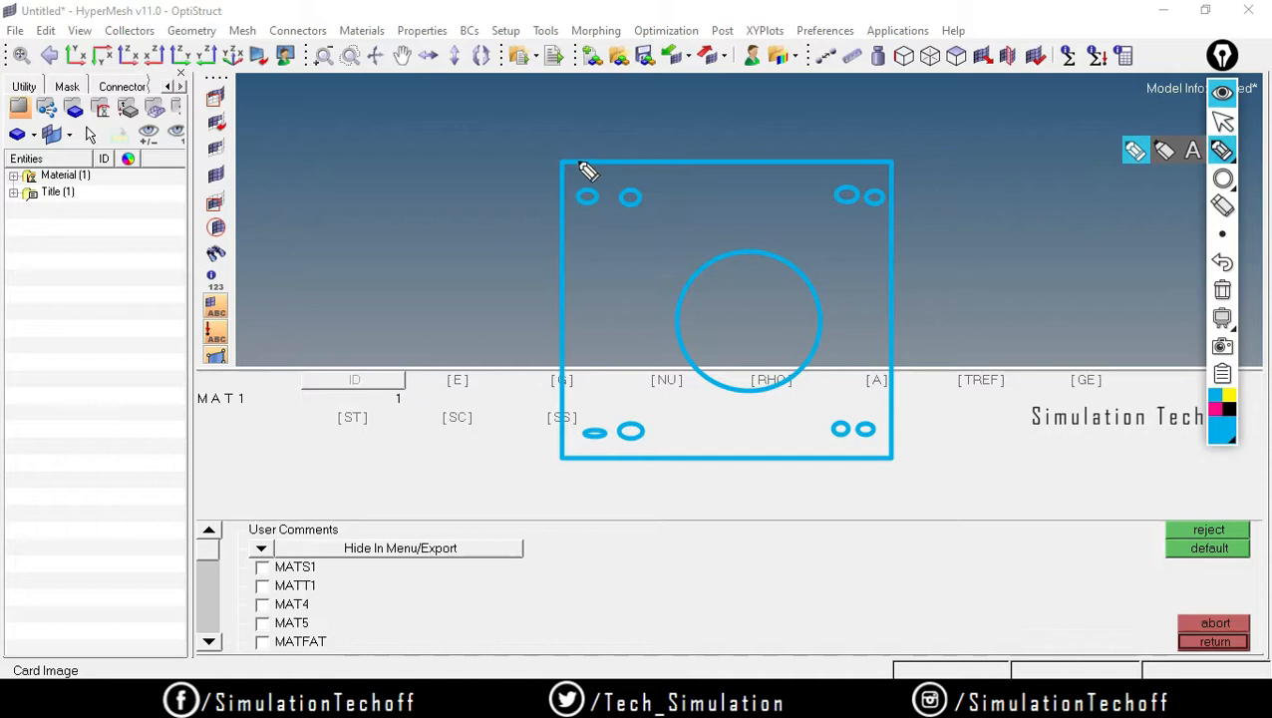
pyautogui.moveTo(584, 162); pyautogui.dragTo(561, 187)
pyautogui.moveTo(868, 159); pyautogui.dragTo(890, 187)
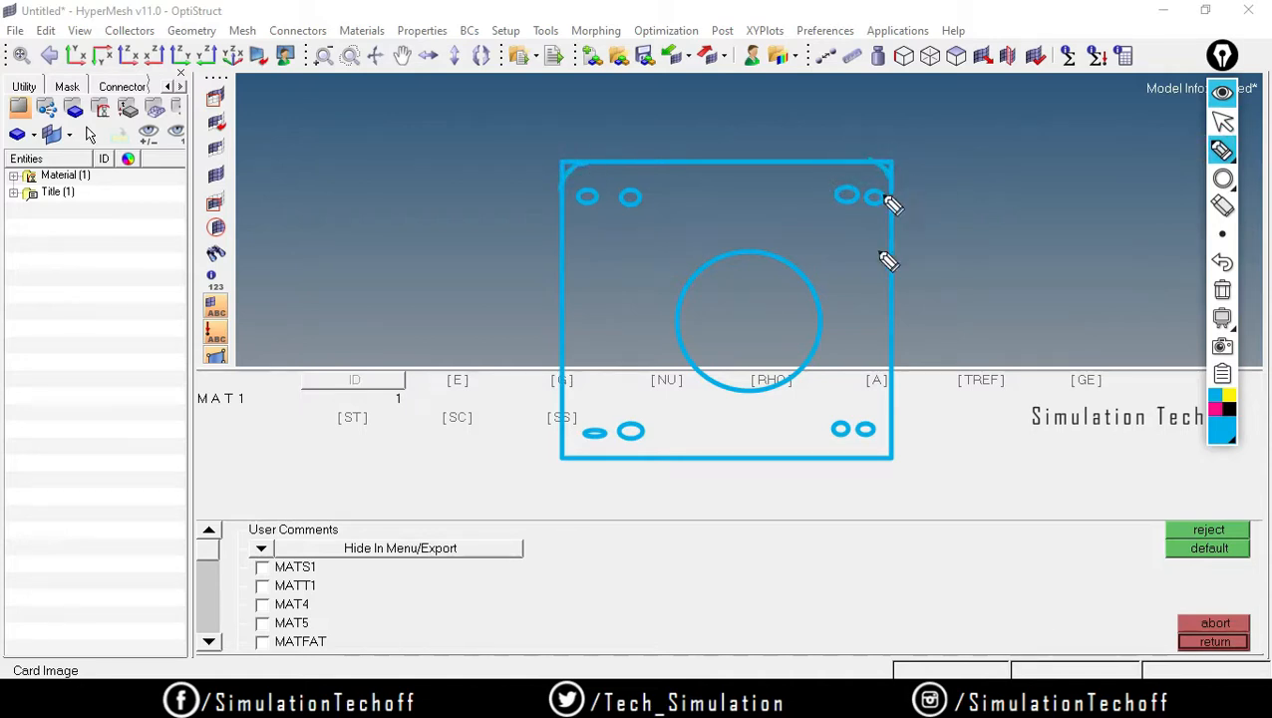
pyautogui.moveTo(562, 430); pyautogui.dragTo(586, 458)
pyautogui.moveTo(892, 436); pyautogui.dragTo(869, 460)
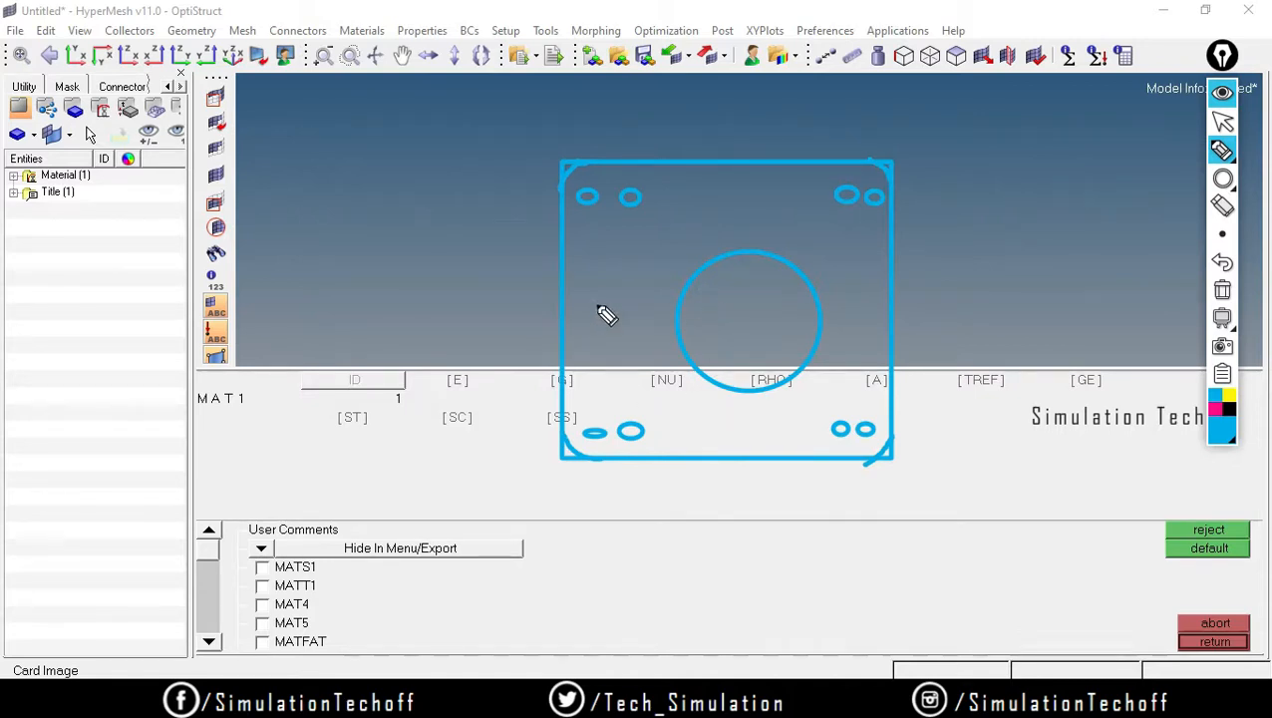
# Sketch a stepped notch in the plate's left edge and arrows pointing outward from the central hole
pyautogui.moveTo(561, 229)
pyautogui.mouseDown()
pyautogui.moveTo(606, 232)
pyautogui.moveTo(599, 366)
pyautogui.moveTo(555, 381)
pyautogui.mouseUp()
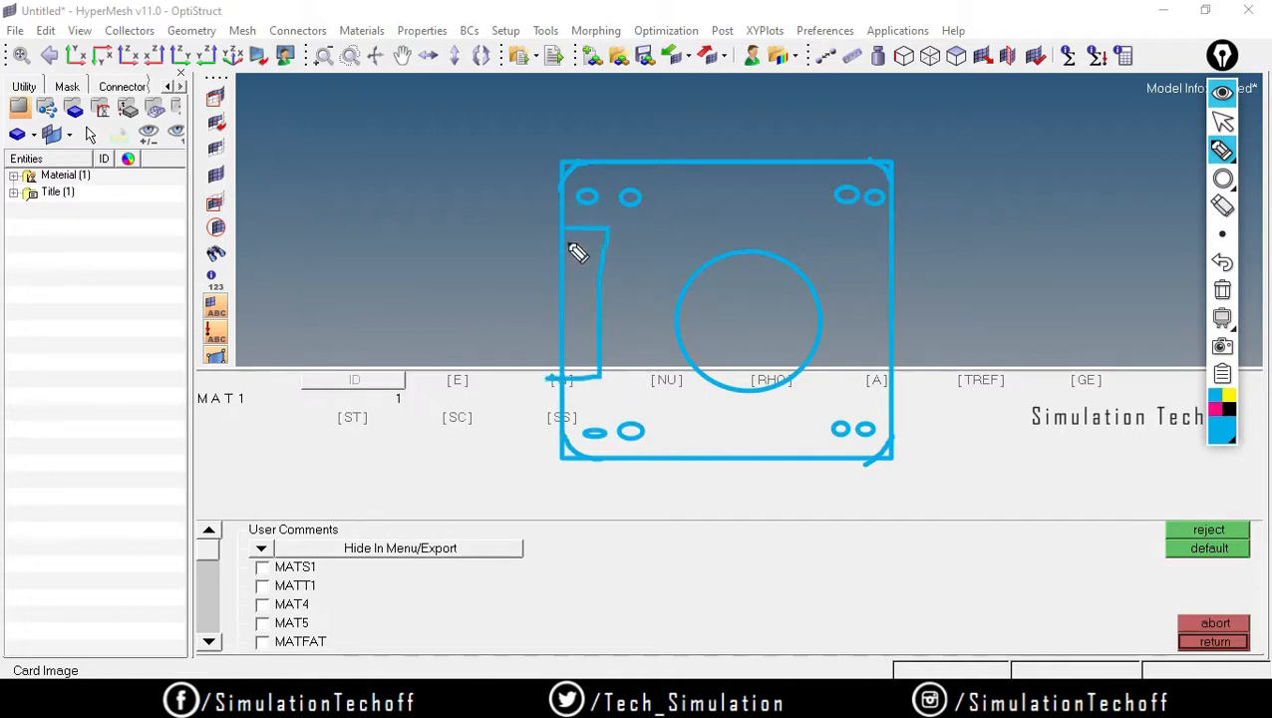
pyautogui.moveTo(568, 250)
pyautogui.mouseDown()
pyautogui.moveTo(588, 270)
pyautogui.moveTo(578, 385)
pyautogui.mouseUp()
pyautogui.moveTo(570, 272)
pyautogui.mouseDown()
pyautogui.moveTo(562, 364)
pyautogui.moveTo(583, 349)
pyautogui.mouseUp()
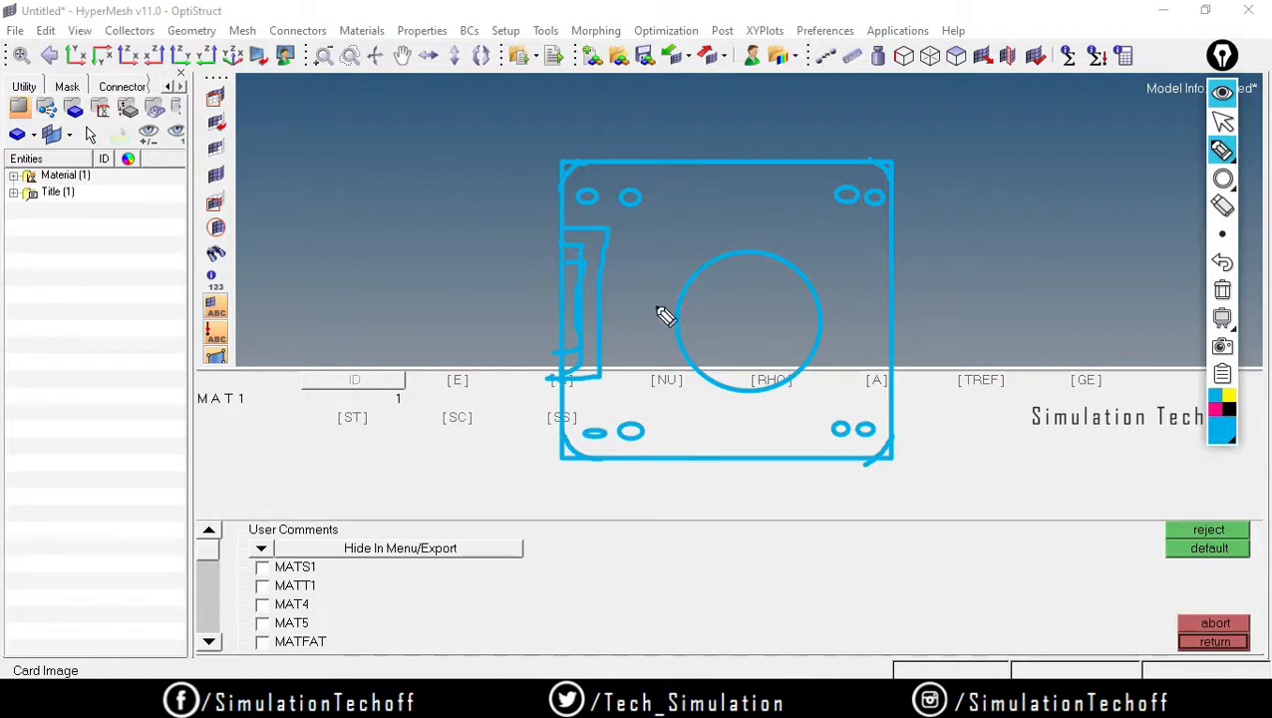
pyautogui.moveTo(651, 324)
pyautogui.mouseDown()
pyautogui.moveTo(676, 331)
pyautogui.moveTo(631, 356)
pyautogui.moveTo(647, 382)
pyautogui.moveTo(635, 392)
pyautogui.moveTo(678, 388)
pyautogui.moveTo(733, 456)
pyautogui.moveTo(748, 429)
pyautogui.mouseUp()
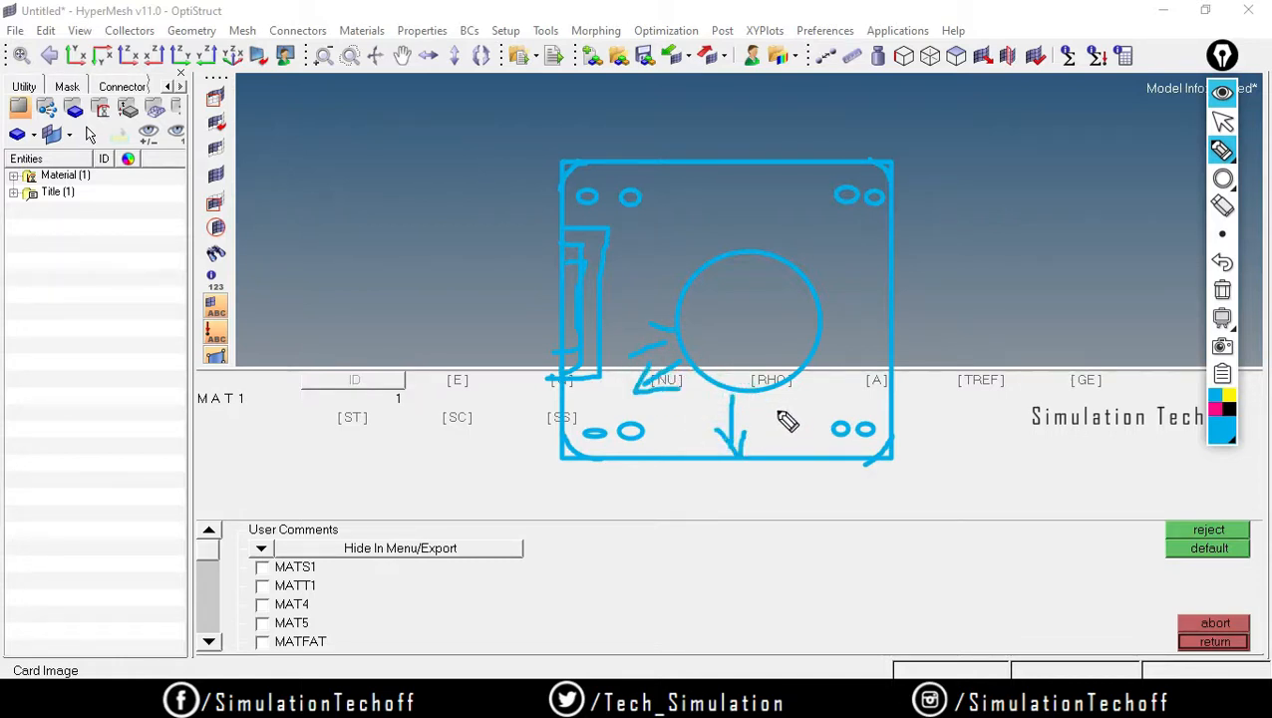
pyautogui.moveTo(746, 191)
pyautogui.mouseDown()
pyautogui.moveTo(746, 251)
pyautogui.moveTo(731, 210)
pyautogui.moveTo(759, 216)
pyautogui.mouseUp()
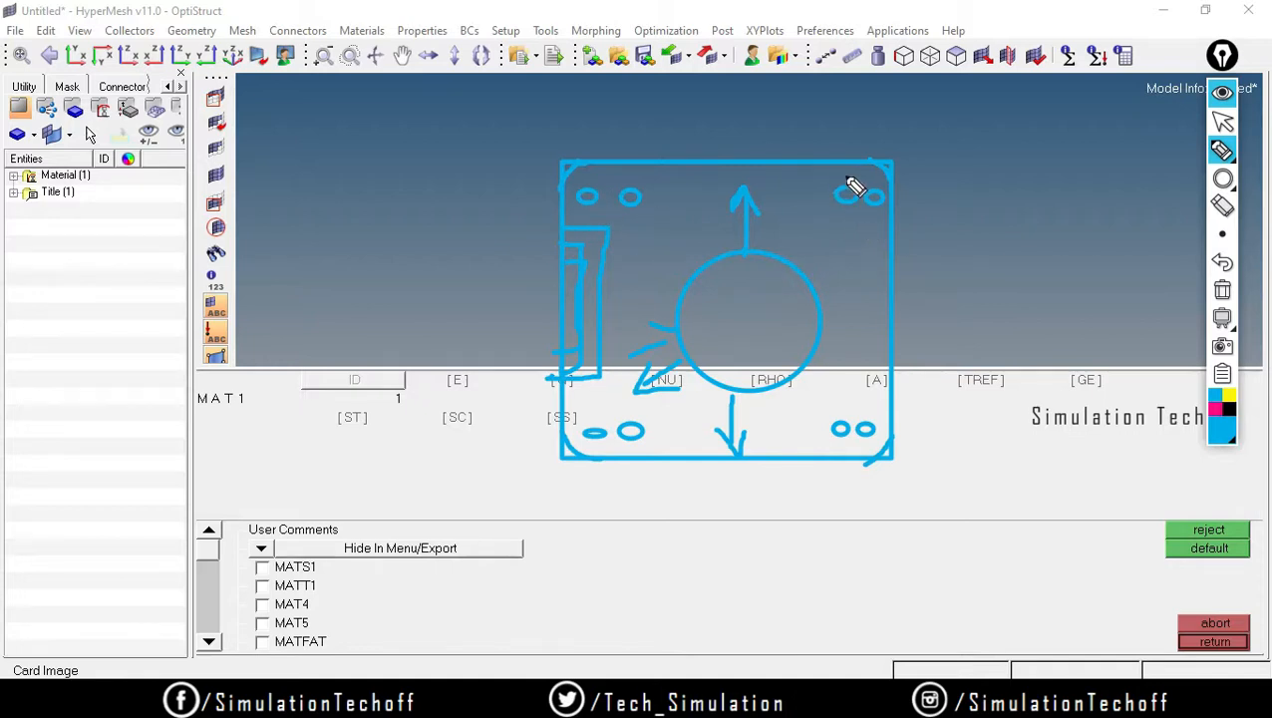
# Outline the two upper corner hole pairs on the sketched plate and add check marks beside three of the hole pairs
pyautogui.moveTo(826, 172)
pyautogui.mouseDown()
pyautogui.moveTo(829, 241)
pyautogui.moveTo(914, 241)
pyautogui.mouseUp()
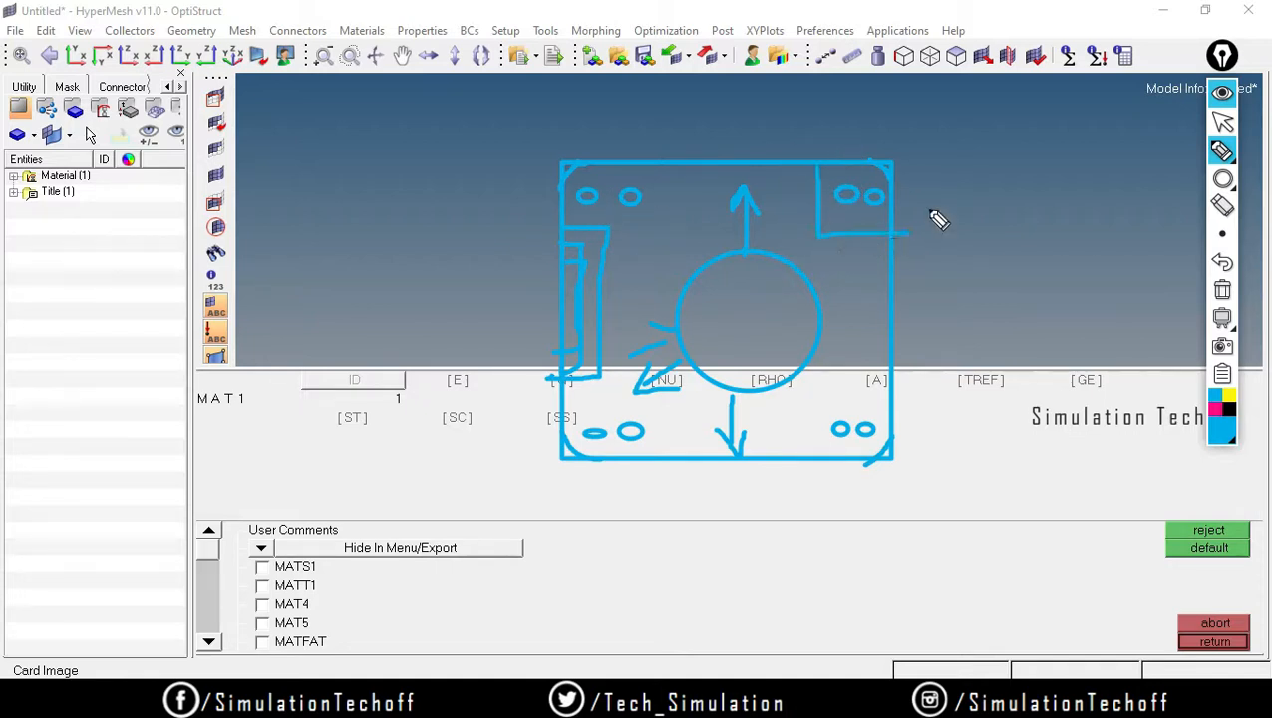
pyautogui.moveTo(820, 144)
pyautogui.mouseDown()
pyautogui.moveTo(917, 148)
pyautogui.moveTo(932, 237)
pyautogui.moveTo(891, 250)
pyautogui.mouseUp()
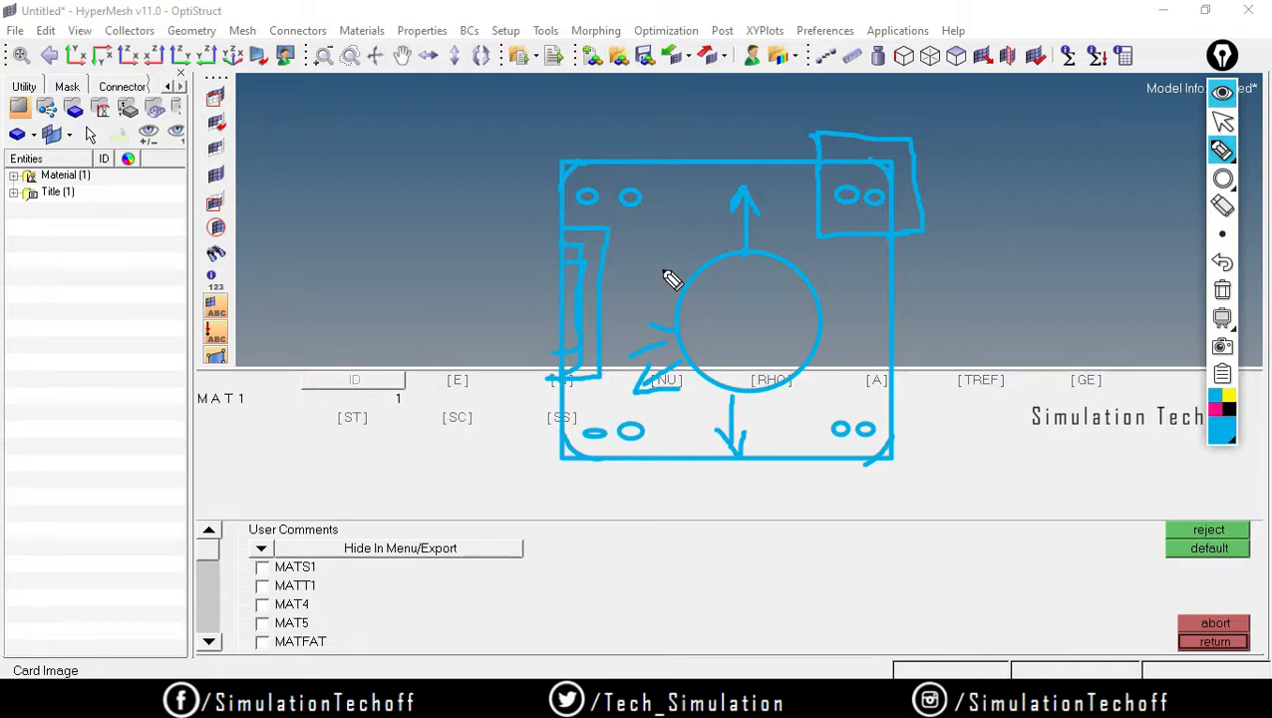
pyautogui.click(640, 180)
pyautogui.moveTo(641, 179)
pyautogui.mouseDown()
pyautogui.moveTo(553, 196)
pyautogui.moveTo(570, 235)
pyautogui.moveTo(662, 225)
pyautogui.moveTo(650, 181)
pyautogui.mouseUp()
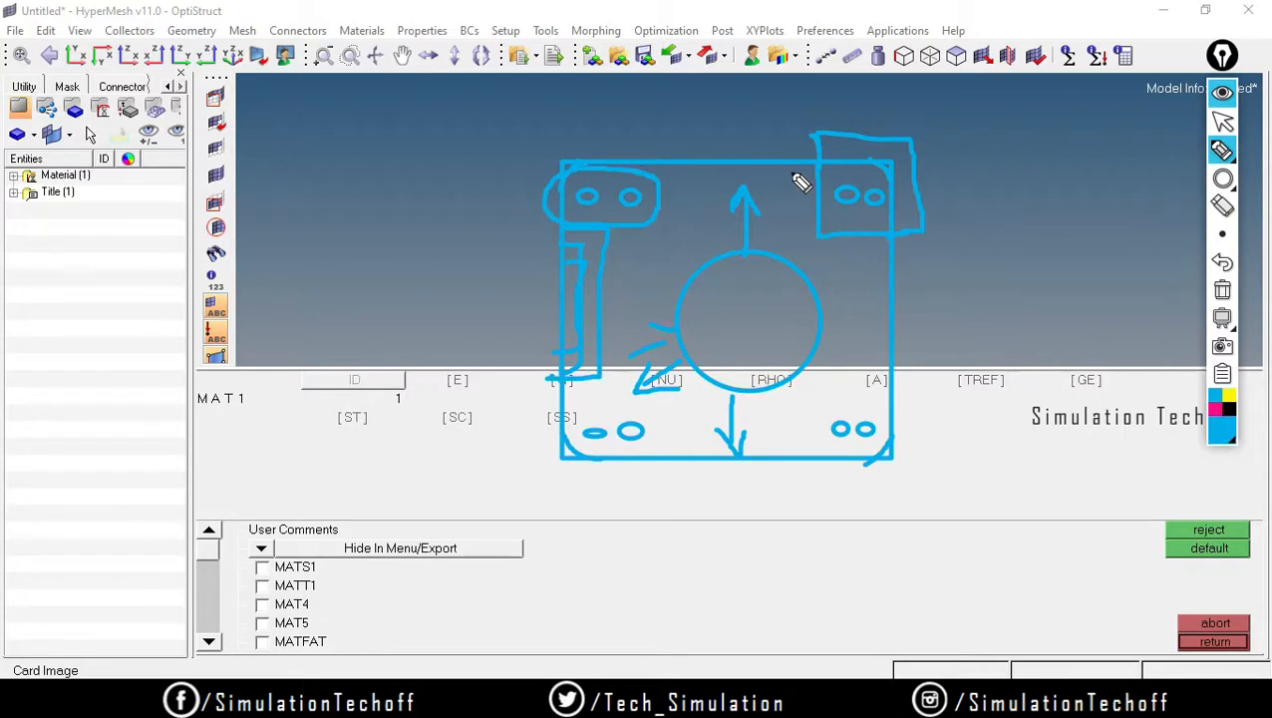
pyautogui.moveTo(883, 191)
pyautogui.mouseDown()
pyautogui.moveTo(806, 196)
pyautogui.moveTo(905, 224)
pyautogui.moveTo(863, 171)
pyautogui.mouseUp()
pyautogui.moveTo(606, 178); pyautogui.dragTo(638, 145)
pyautogui.moveTo(890, 205); pyautogui.dragTo(909, 151)
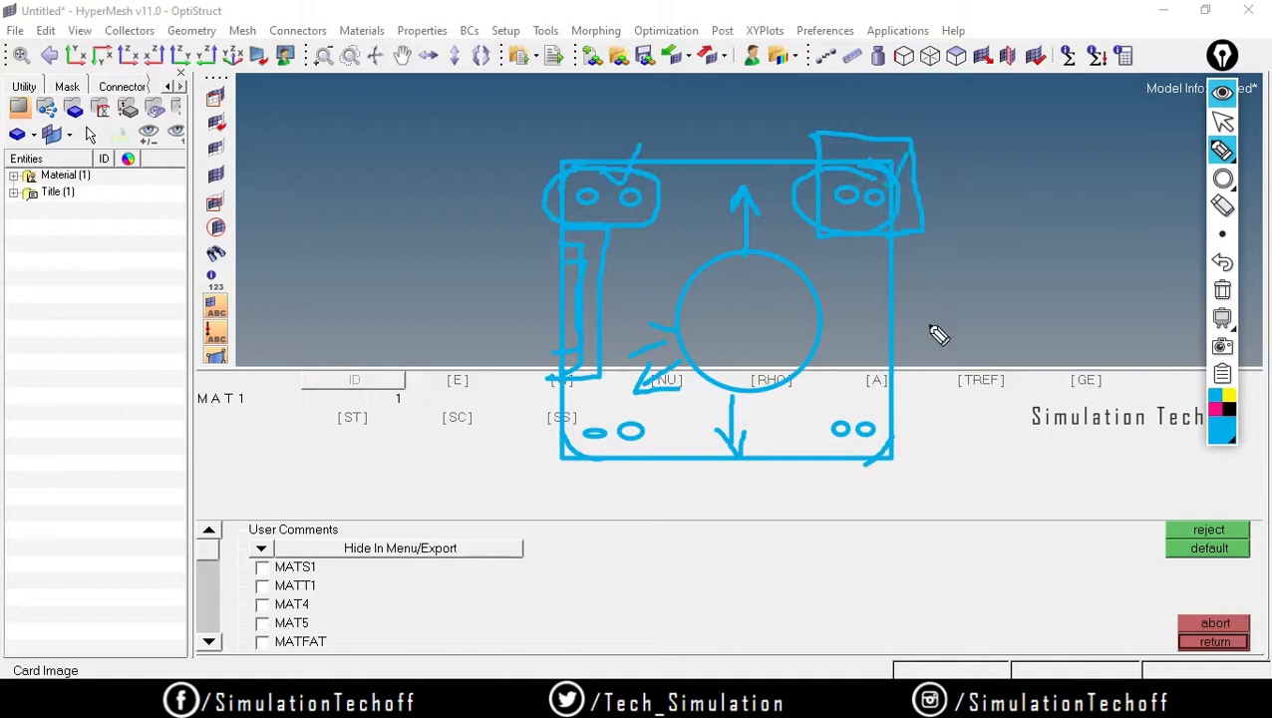
pyautogui.moveTo(875, 429); pyautogui.dragTo(907, 420)
# Mark regions along both sides of the sketched central hole, and clear the whole plate annotation
pyautogui.moveTo(683, 303)
pyautogui.mouseDown()
pyautogui.moveTo(701, 303)
pyautogui.moveTo(699, 341)
pyautogui.moveTo(685, 346)
pyautogui.mouseUp()
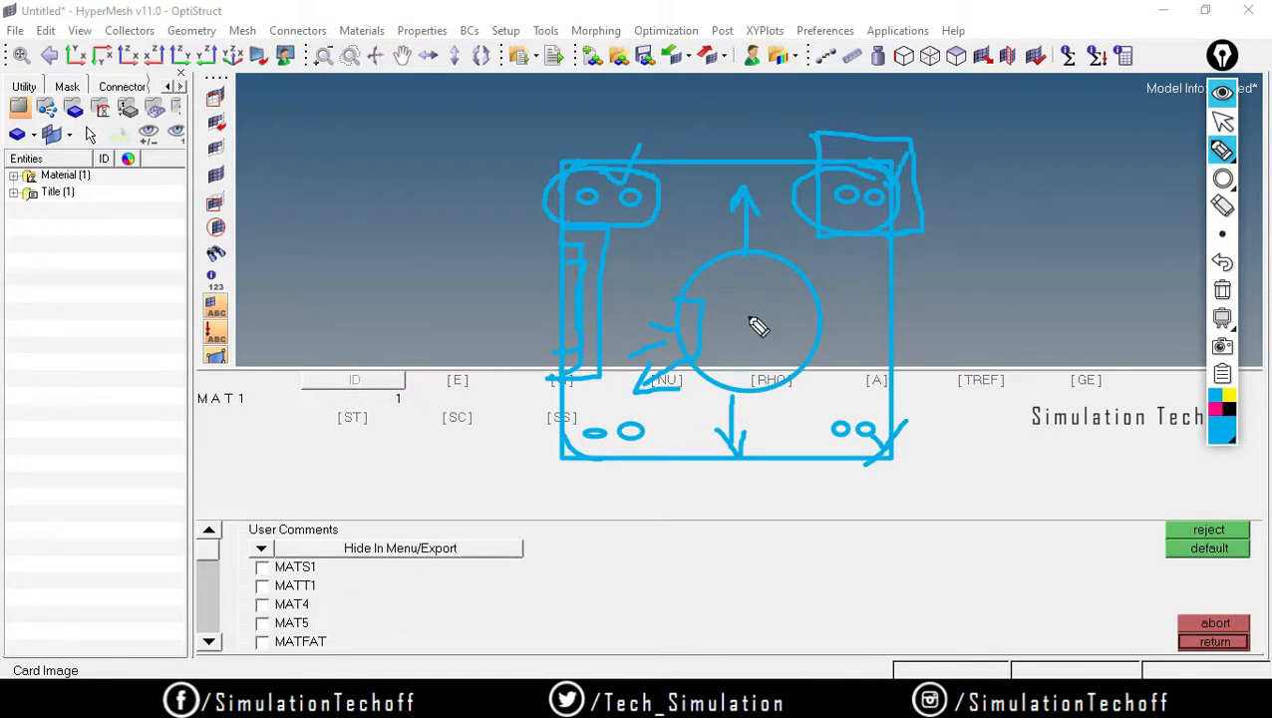
pyautogui.click(781, 260)
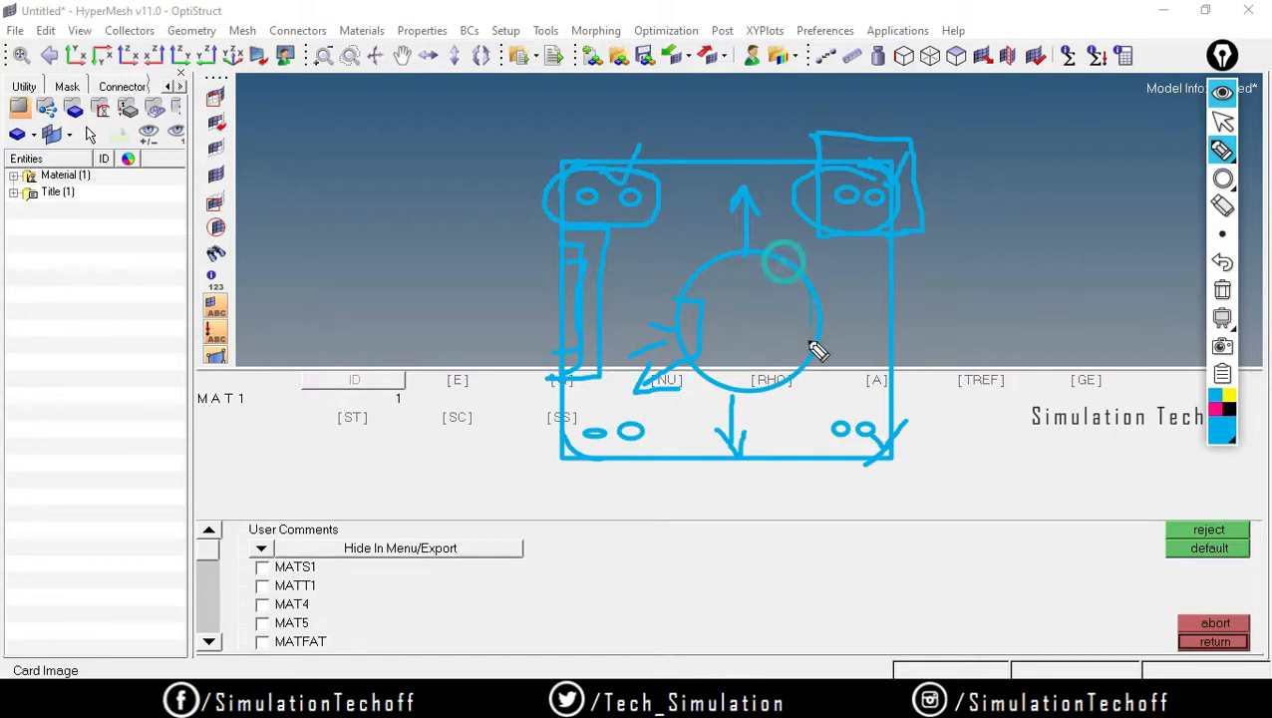
pyautogui.moveTo(746, 402)
pyautogui.mouseDown()
pyautogui.moveTo(775, 398)
pyautogui.moveTo(818, 289)
pyautogui.moveTo(809, 383)
pyautogui.moveTo(798, 337)
pyautogui.mouseUp()
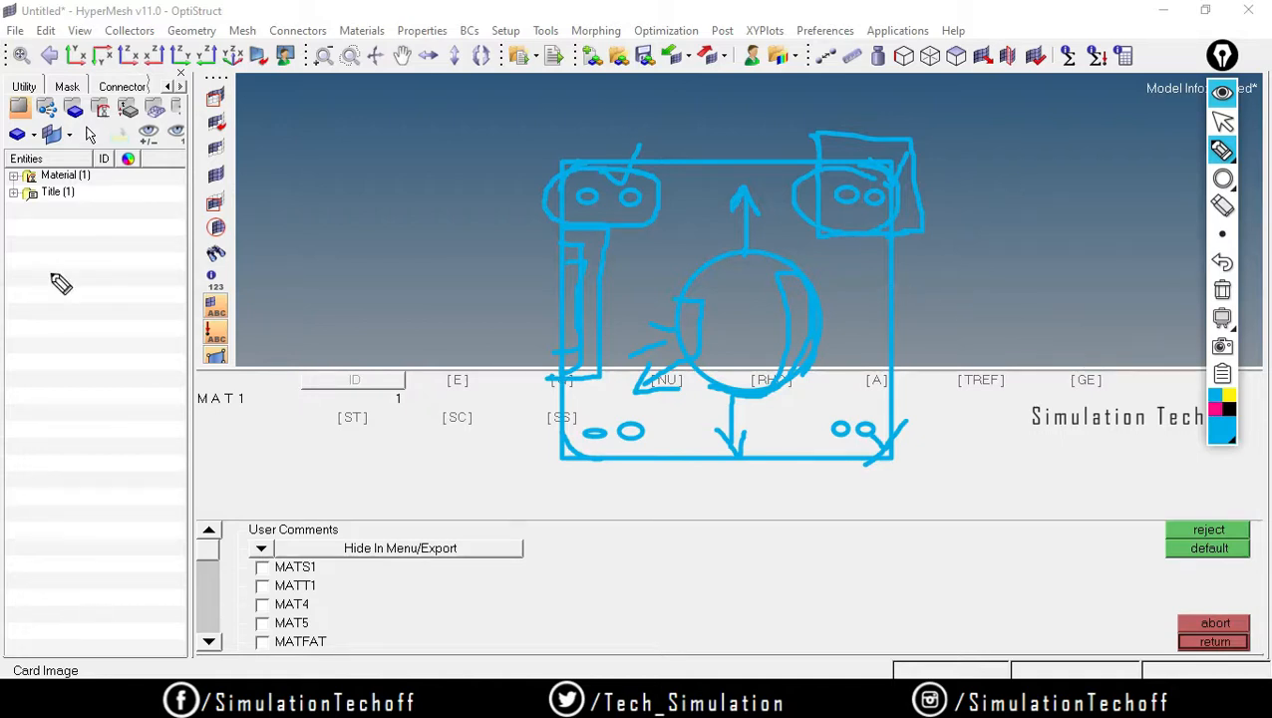
pyautogui.click(1221, 291)
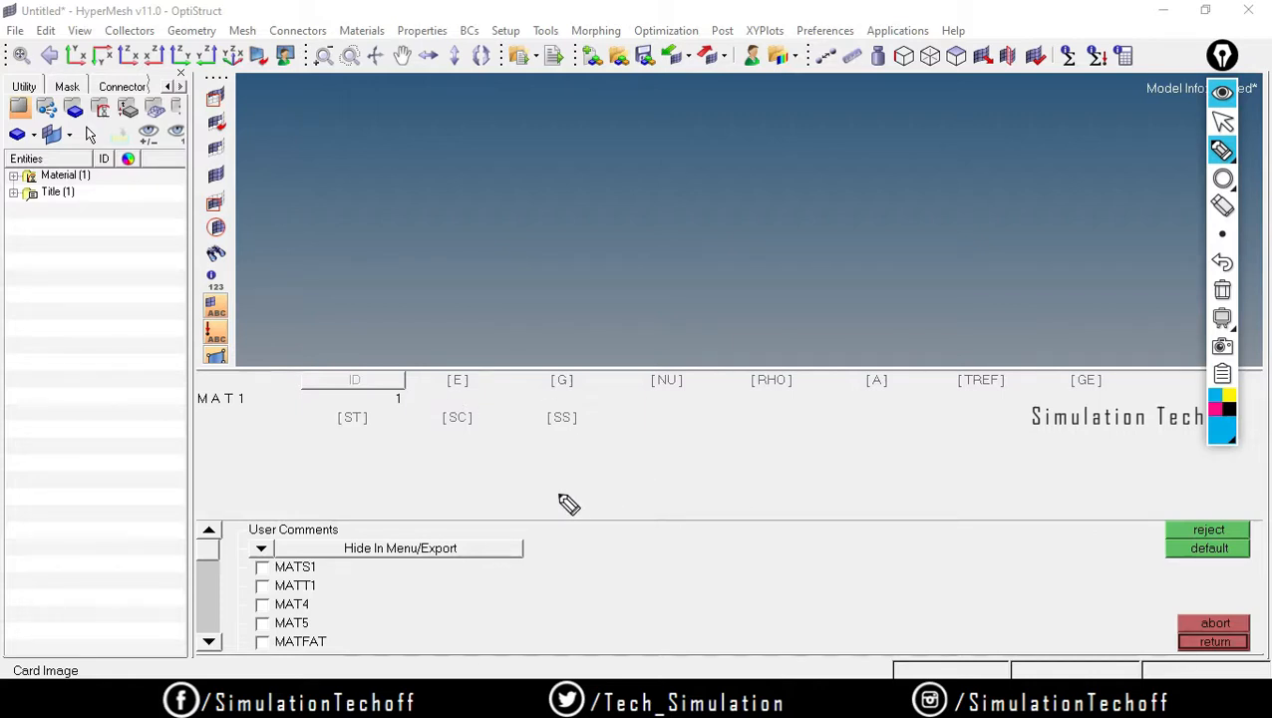
# Annotate the MAT1 card's property fields with arrows from E onward and underline NU, RHO, A and TREF
pyautogui.moveTo(470, 359); pyautogui.dragTo(536, 316)
pyautogui.moveTo(566, 357)
pyautogui.mouseDown()
pyautogui.moveTo(628, 322)
pyautogui.moveTo(630, 345)
pyautogui.moveTo(709, 327)
pyautogui.moveTo(740, 346)
pyautogui.moveTo(834, 330)
pyautogui.moveTo(837, 349)
pyautogui.moveTo(941, 311)
pyautogui.moveTo(946, 328)
pyautogui.mouseUp()
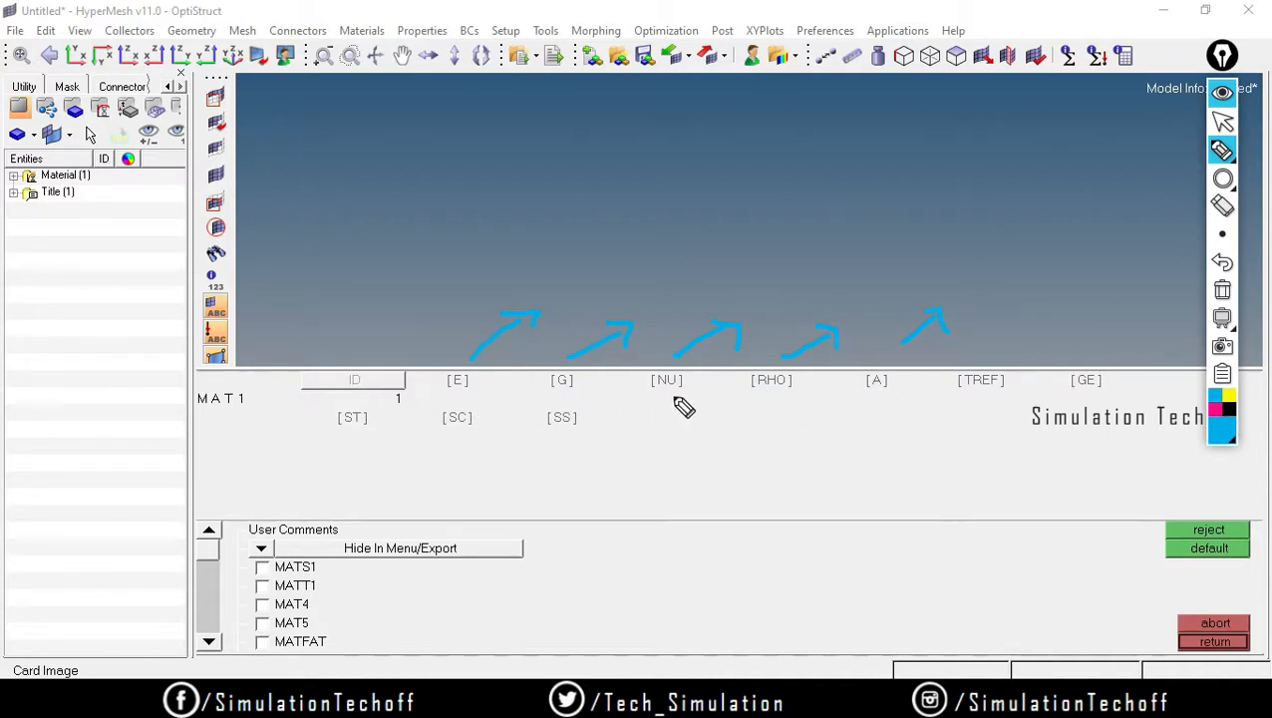
pyautogui.moveTo(650, 399); pyautogui.dragTo(785, 406)
pyautogui.moveTo(867, 405); pyautogui.dragTo(1009, 401)
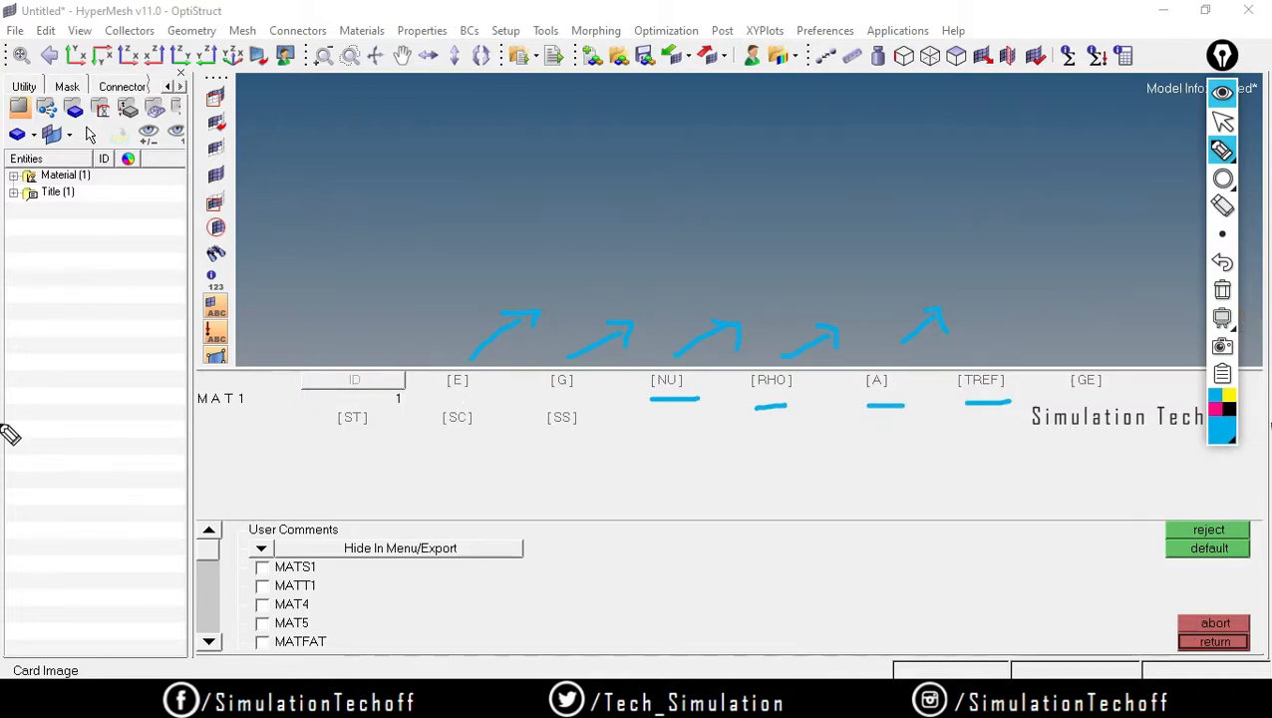
pyautogui.click(1222, 205)
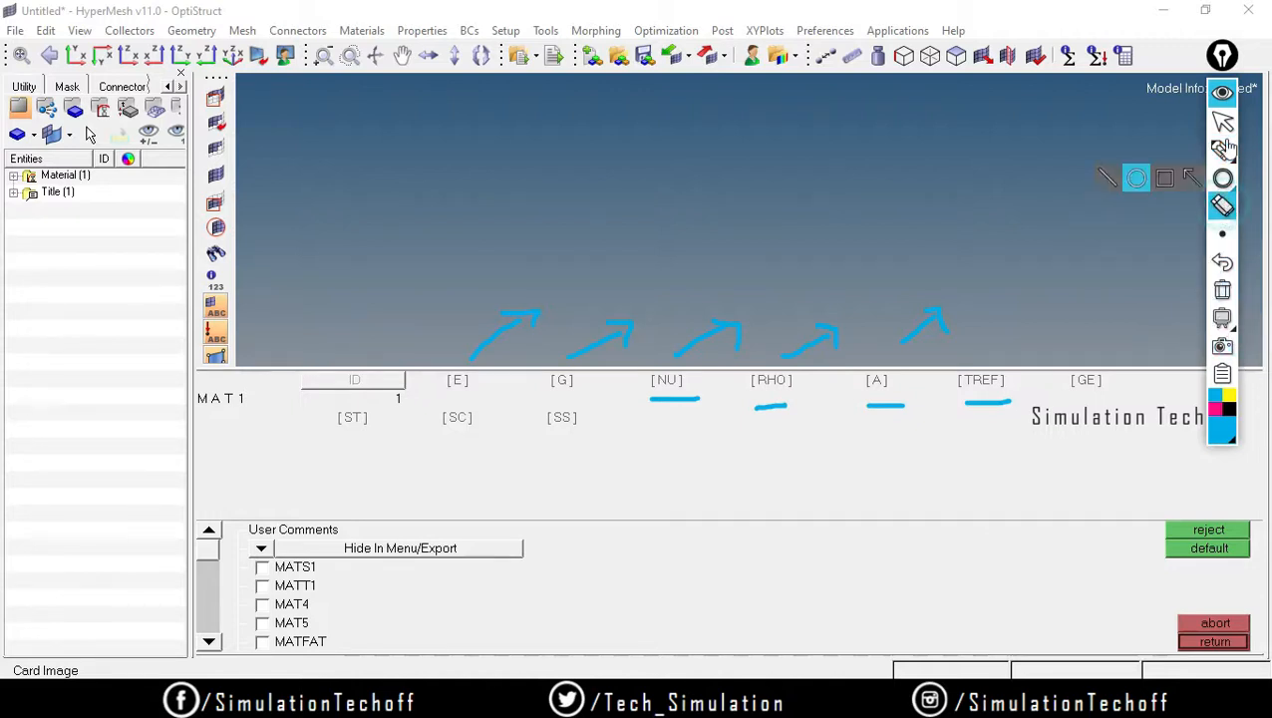
# Clear the card annotations and enable E at 2.1e+05 and NU at 0.300 on the MAT1 card
pyautogui.click(1224, 121)
pyautogui.click(1222, 289)
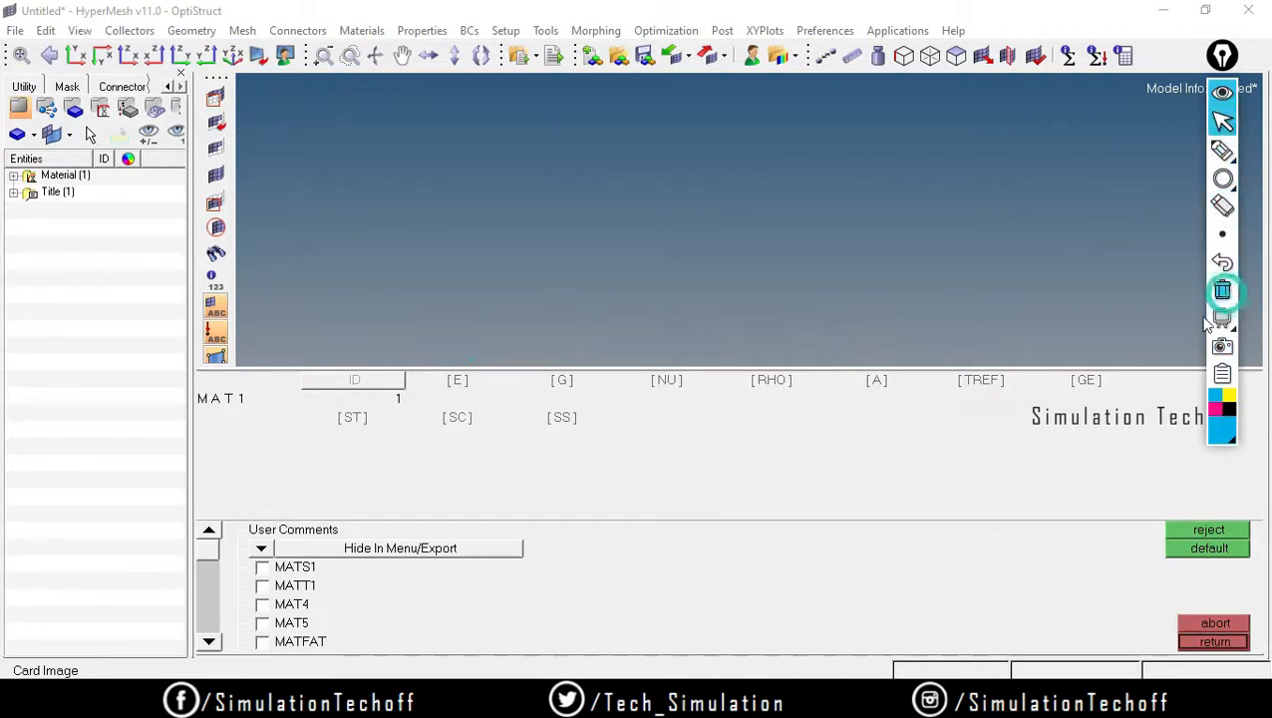
pyautogui.click(456, 398)
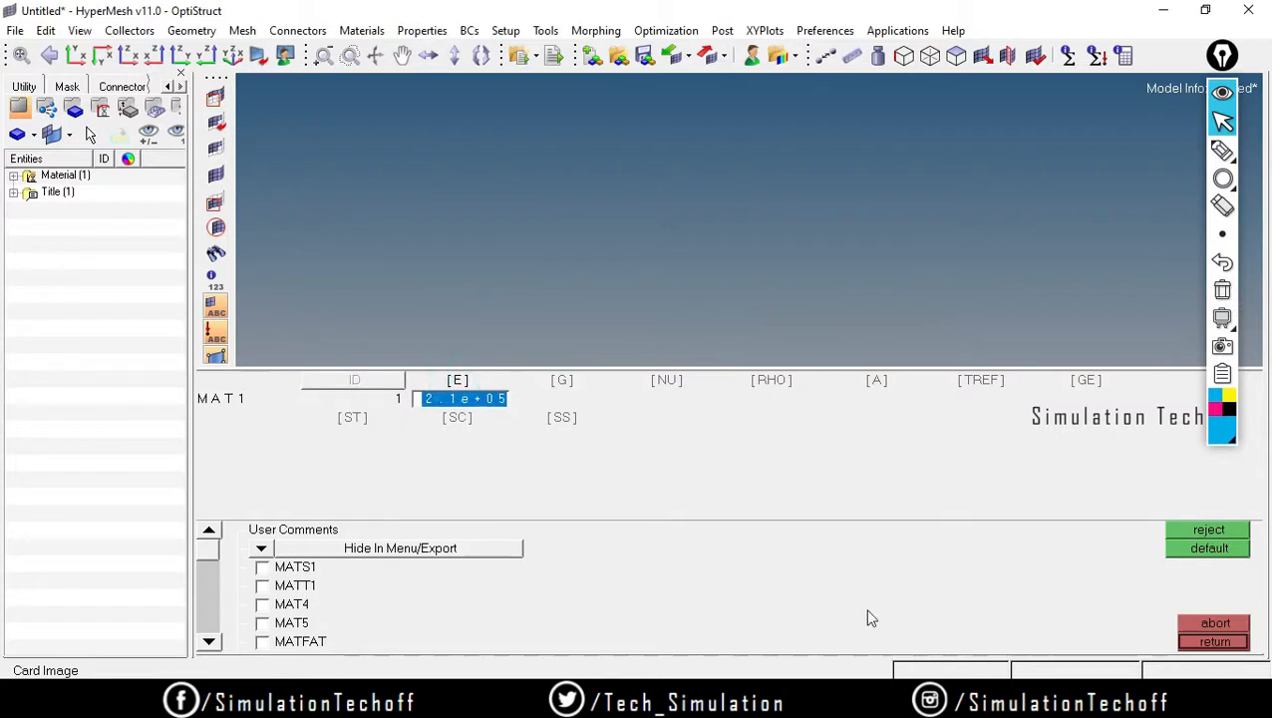
pyautogui.click(656, 381)
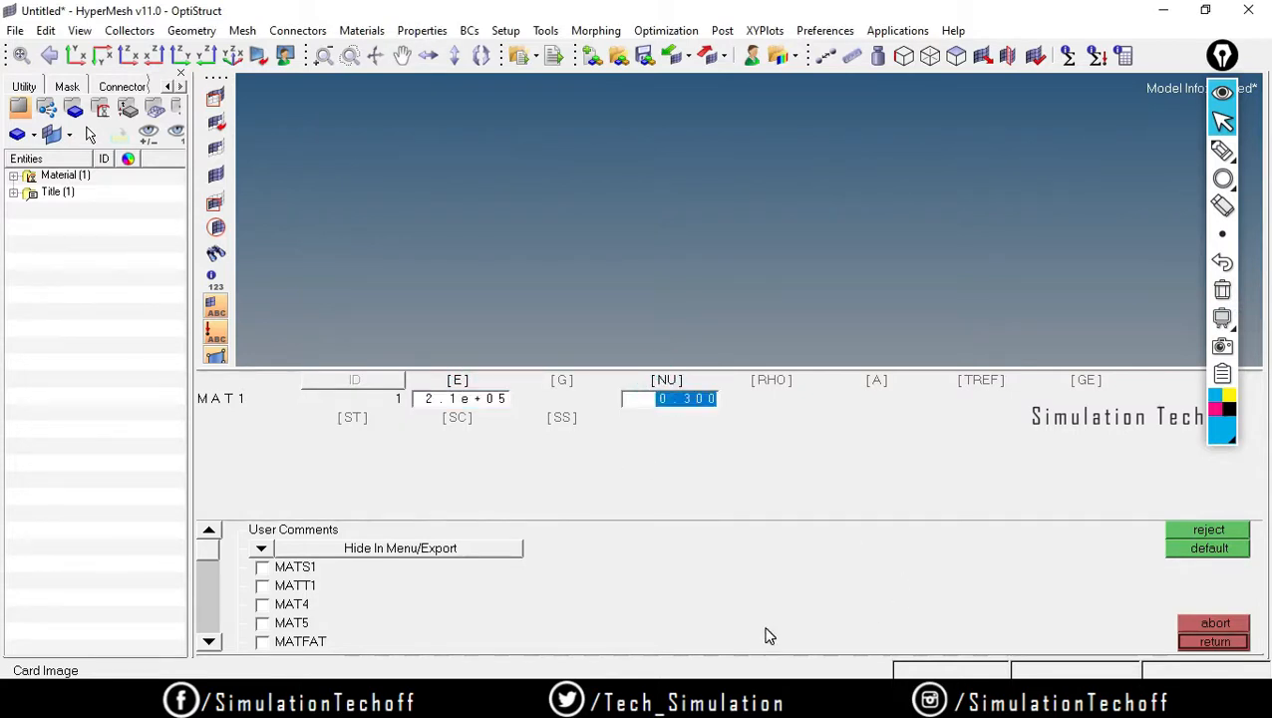
pyautogui.click(766, 516)
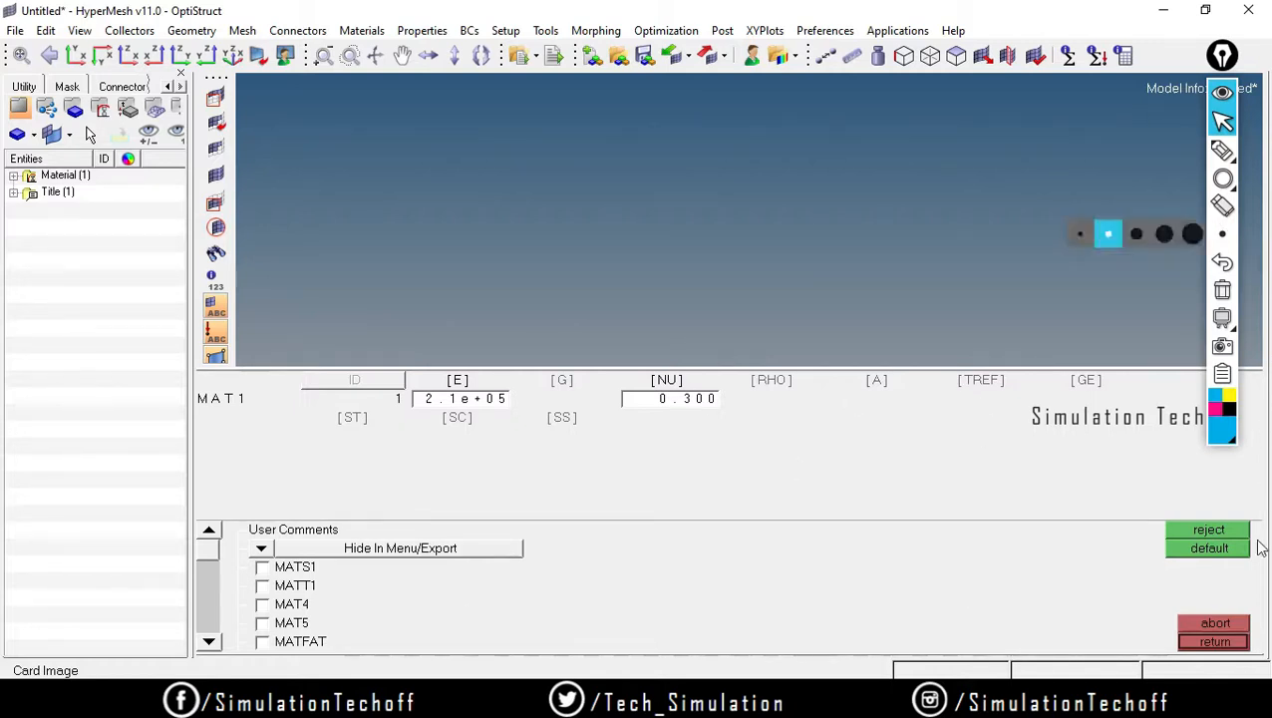
# Hide the annotation tools, close the MAT1 card and collector forms, and expand the Material entry in the model tree
pyautogui.click(1222, 96)
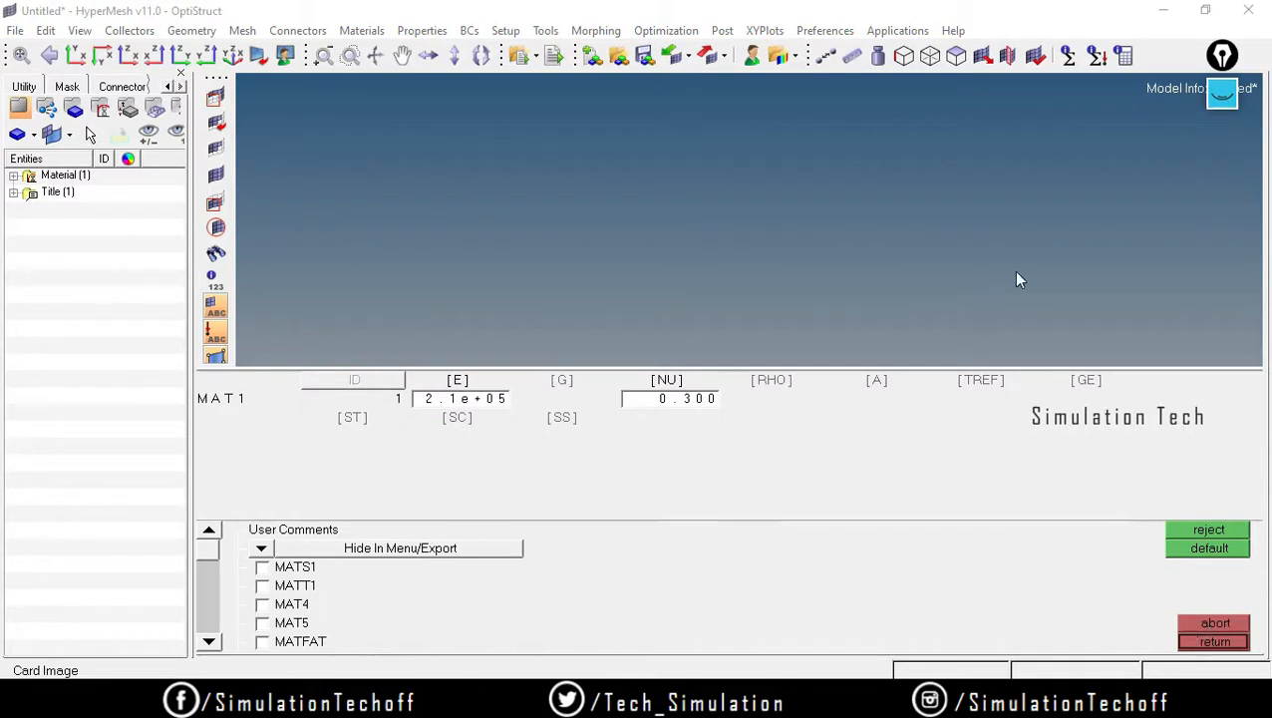
pyautogui.click(1218, 642)
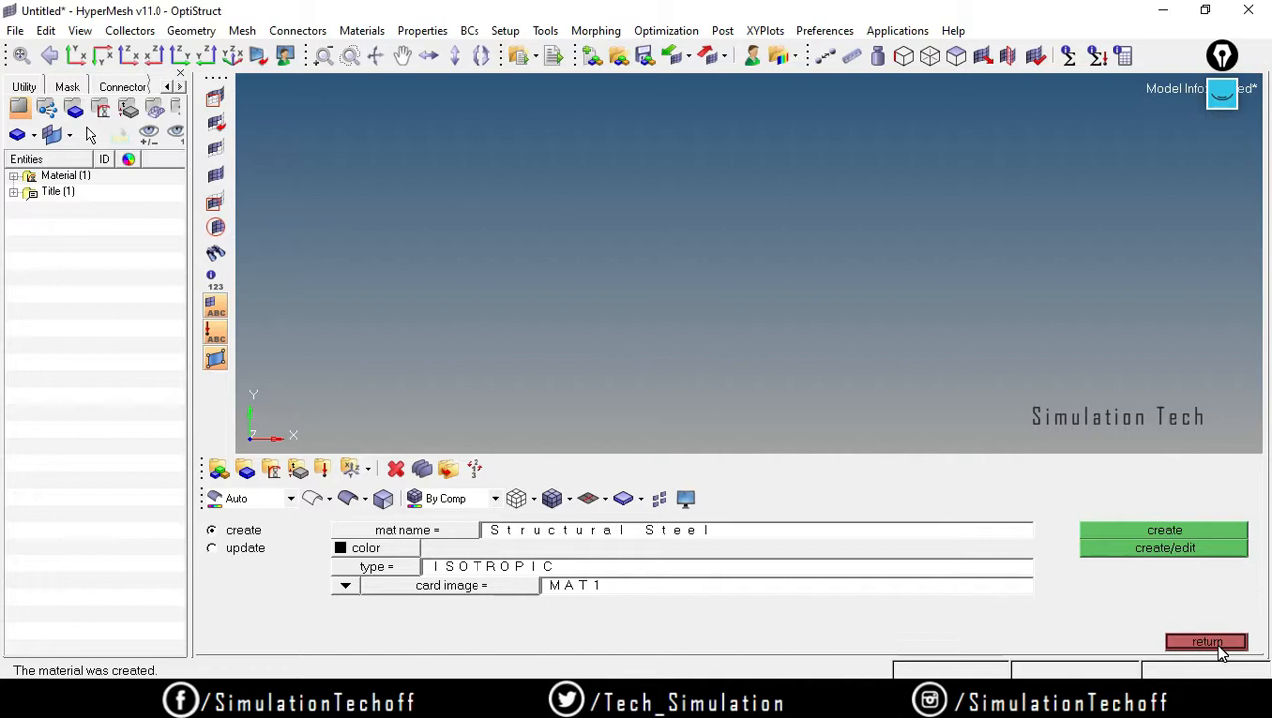
pyautogui.click(1202, 645)
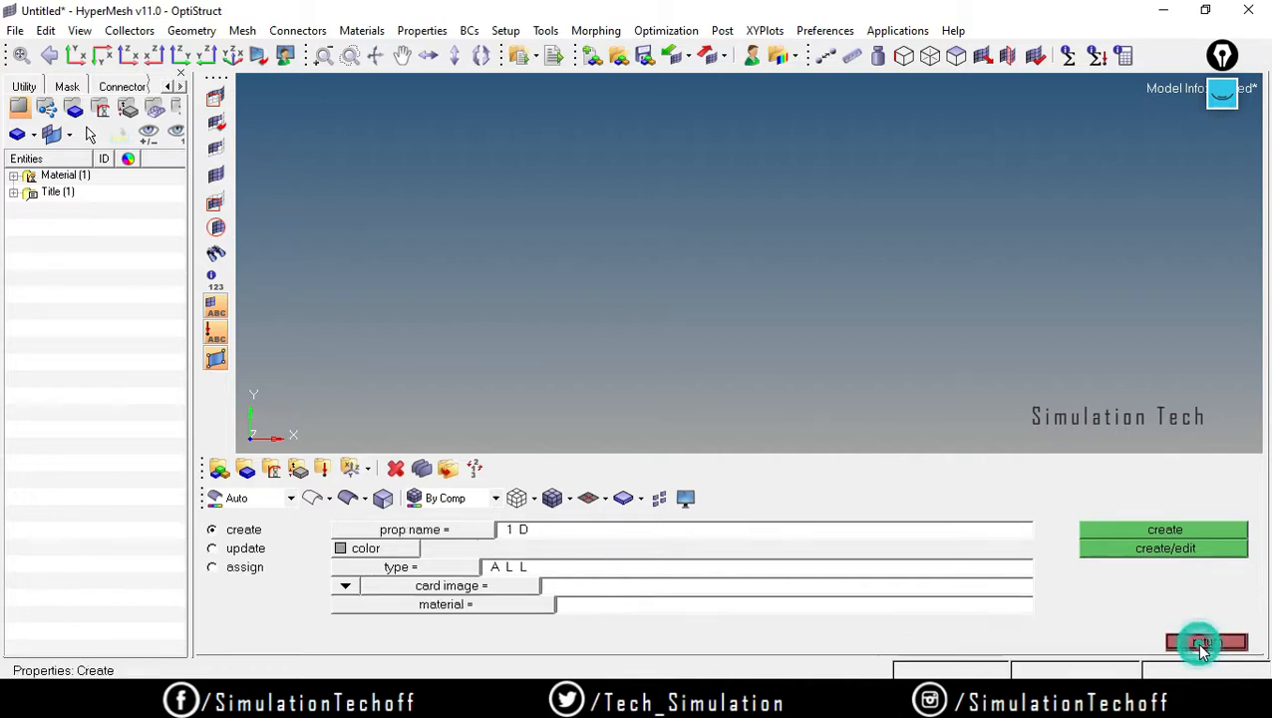
pyautogui.click(1204, 644)
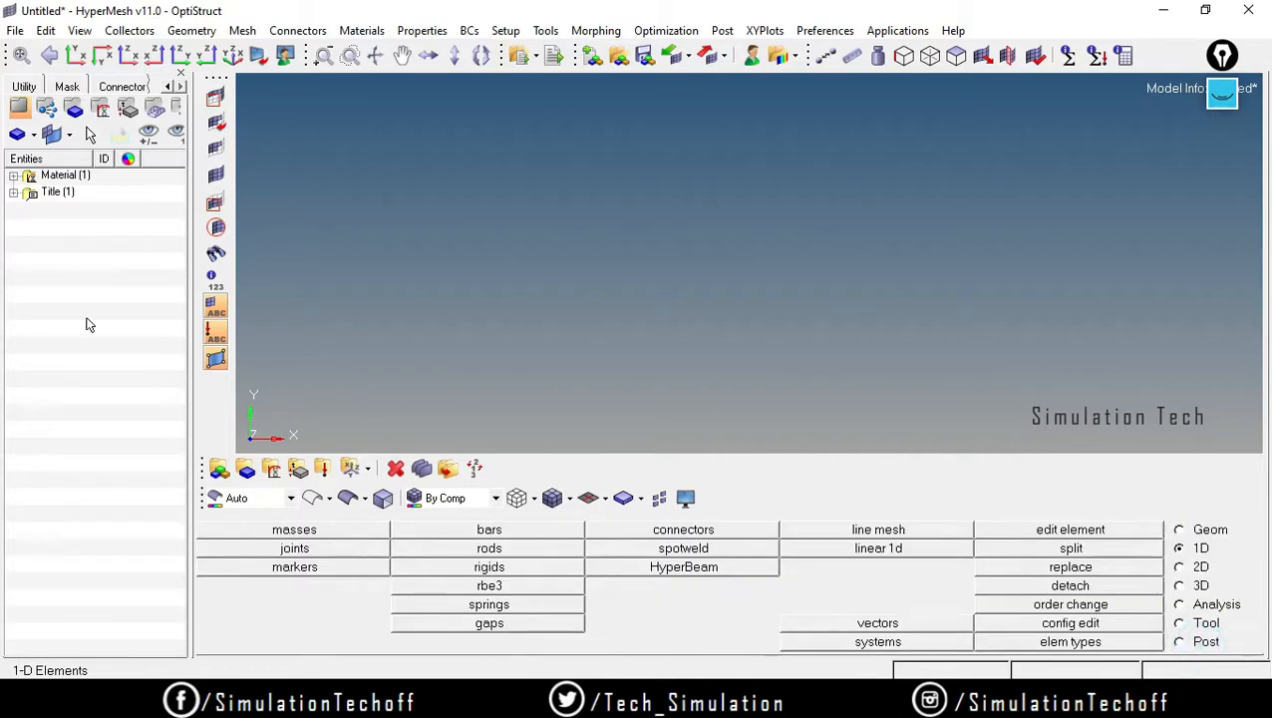
pyautogui.click(13, 175)
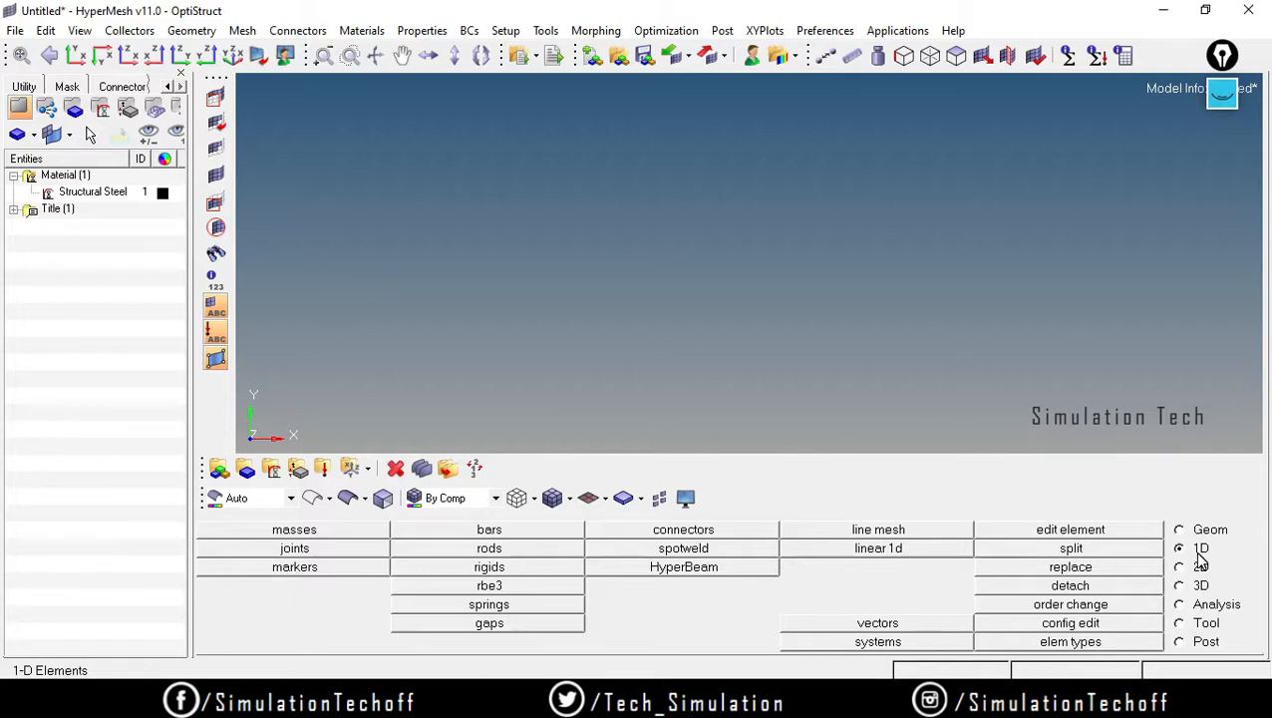
# Create a HyperBeam standard section of type solid circle from the HYPER BEAM library
pyautogui.click(700, 572)
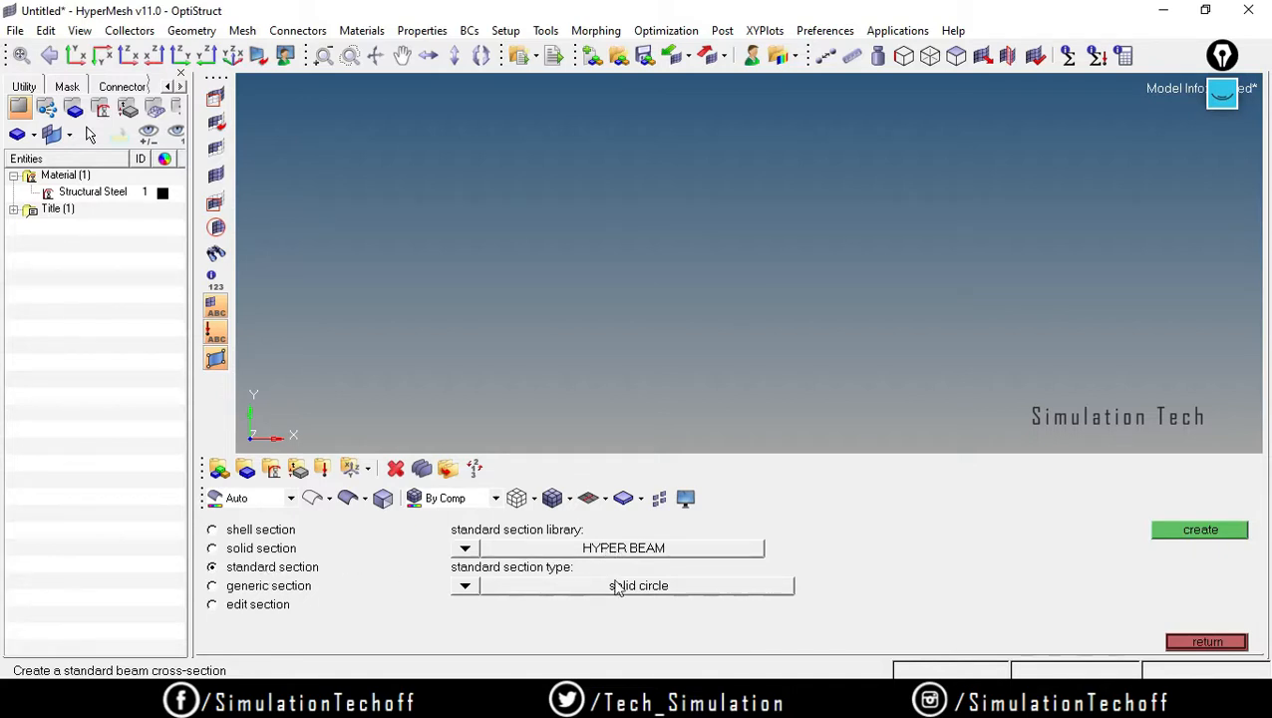
pyautogui.click(467, 588)
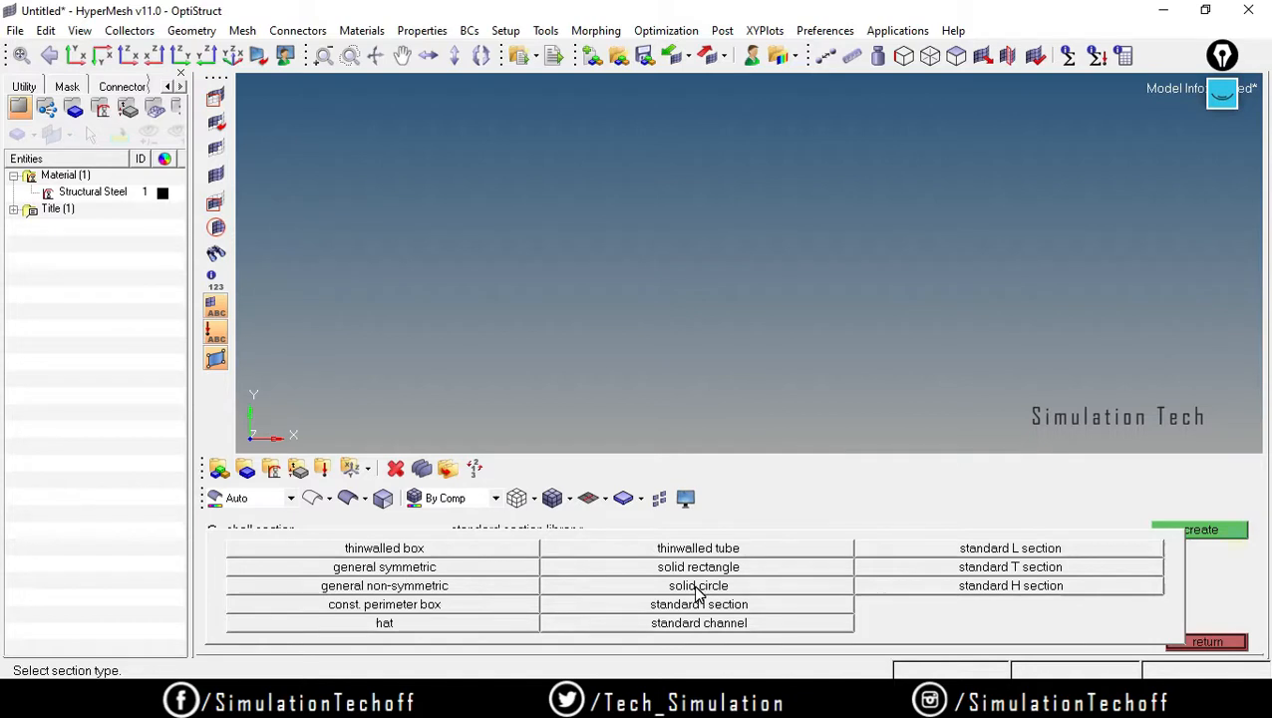
pyautogui.click(697, 586)
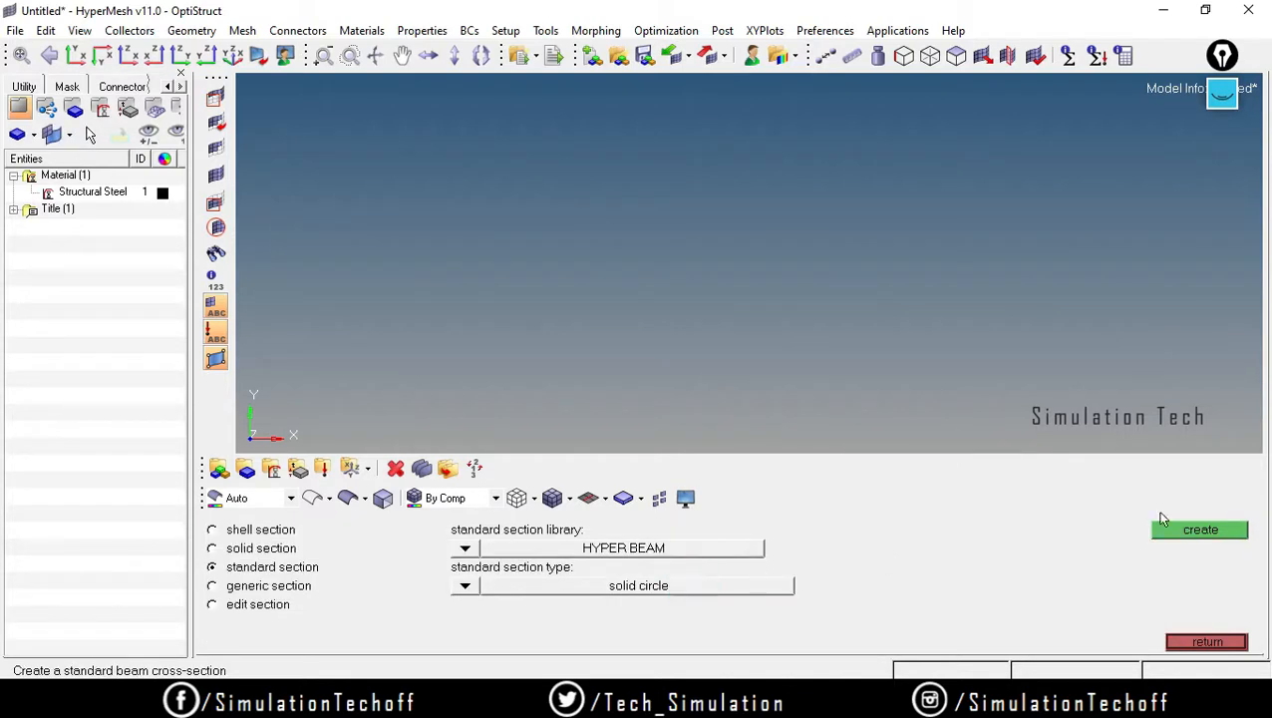
pyautogui.click(1211, 529)
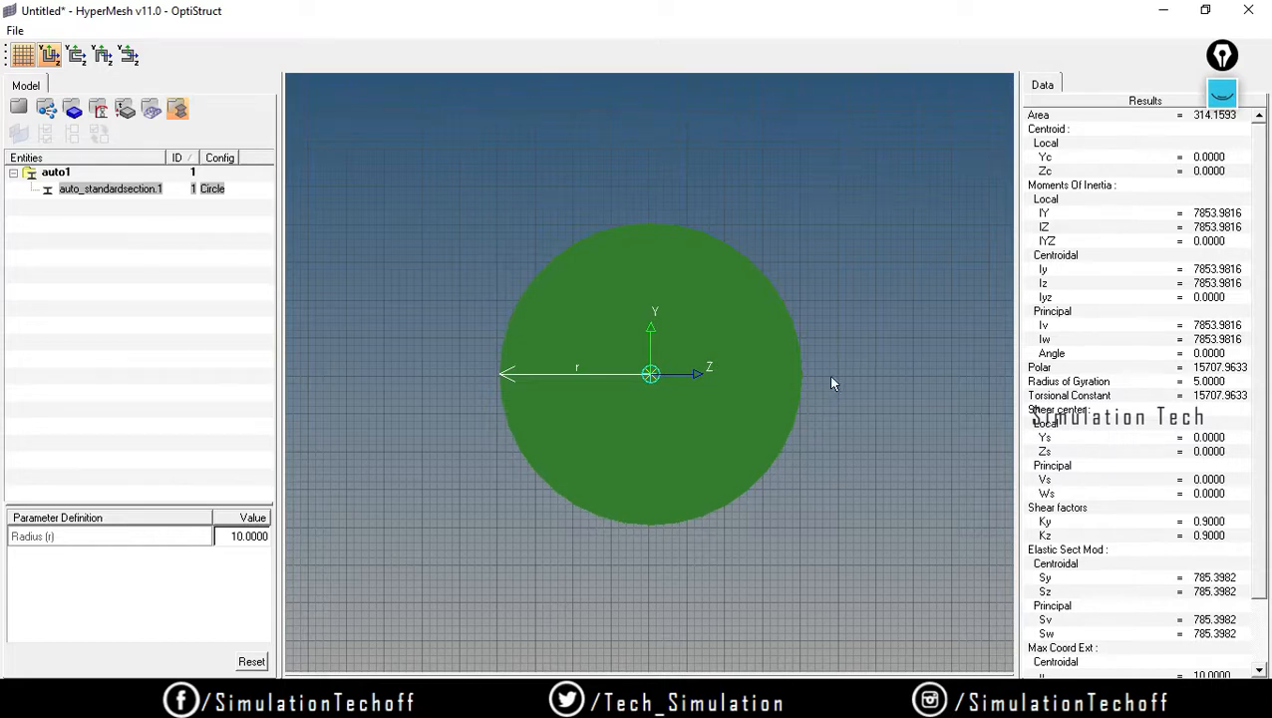
# Set the circular section's radius to 25, exit HyperBeam and expand the Beam Section entry in the model tree
pyautogui.doubleClick(241, 539)
pyautogui.write('25')
pyautogui.press('Return')
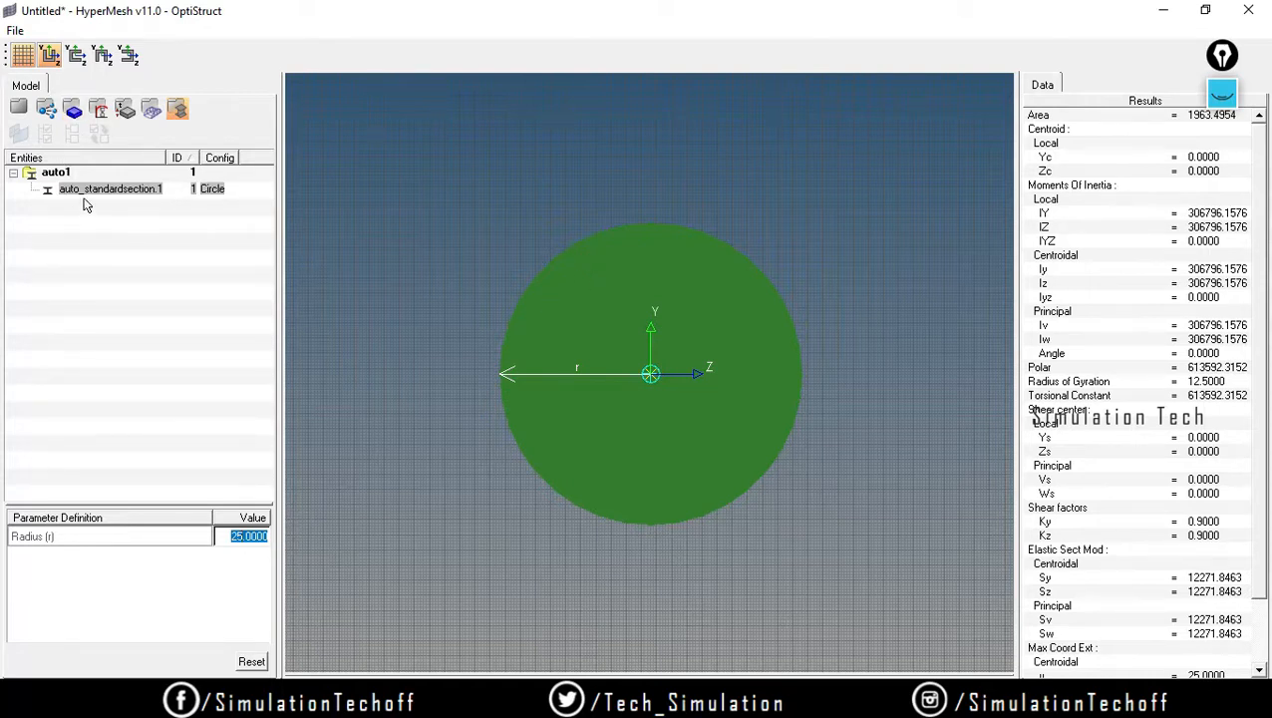
pyautogui.click(15, 30)
pyautogui.click(30, 67)
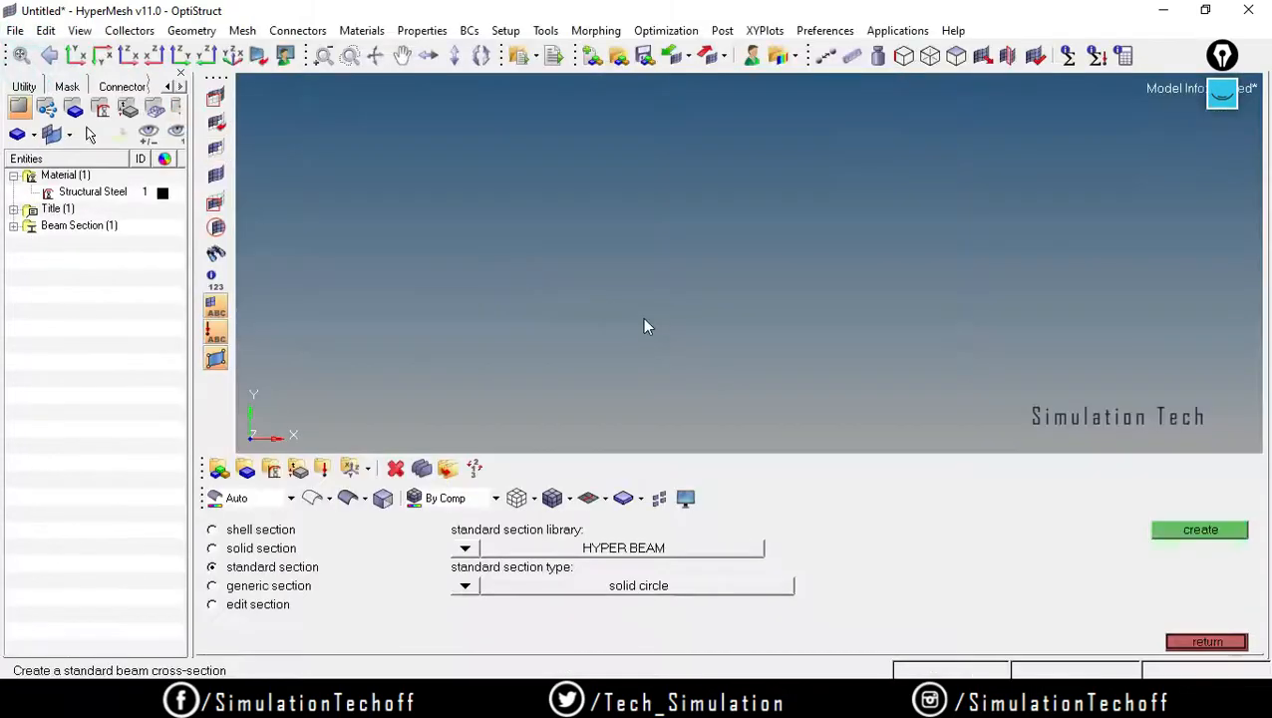
pyautogui.click(1204, 642)
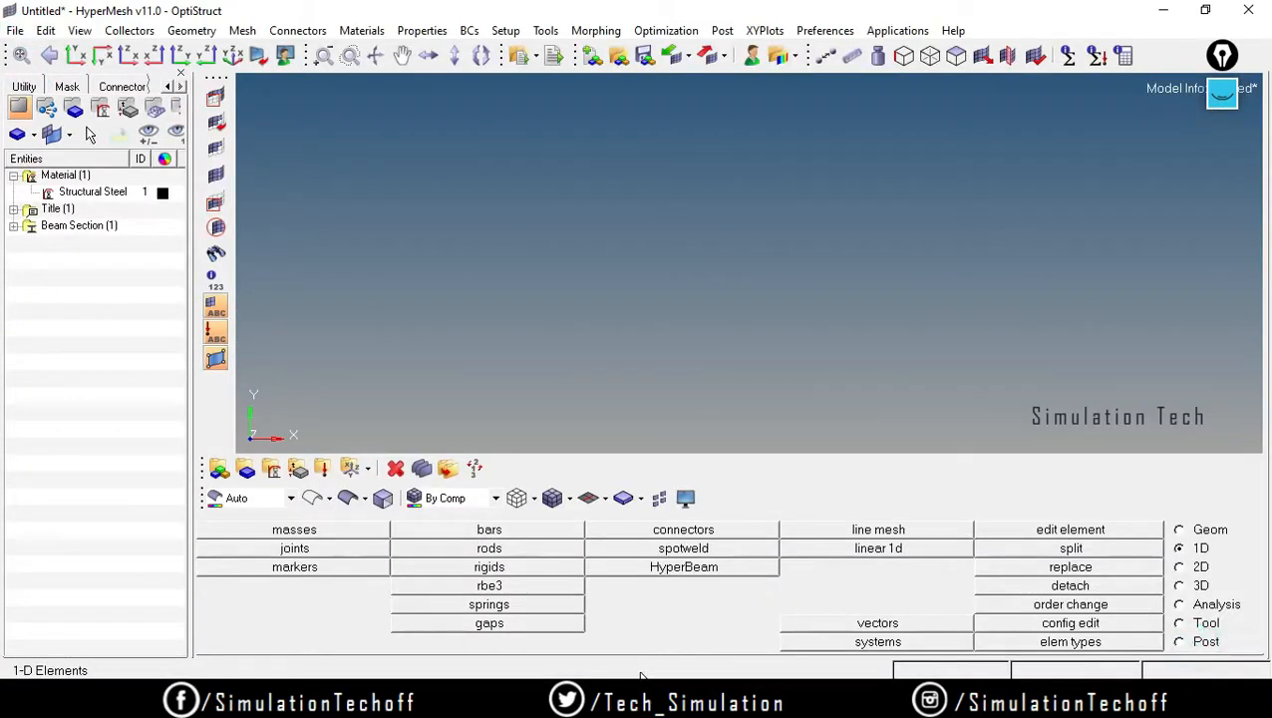
pyautogui.click(14, 226)
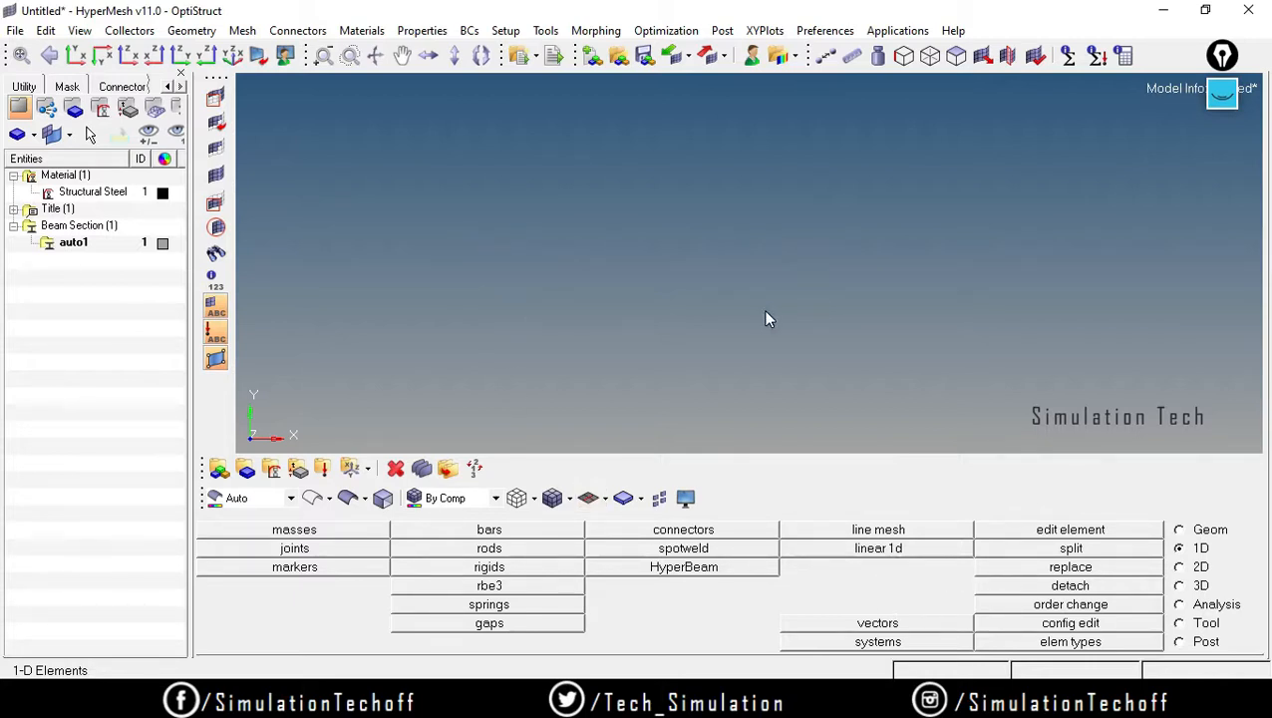
# Start a new property collector named 1D Rod with a blue color and type 1D
pyautogui.click(300, 470)
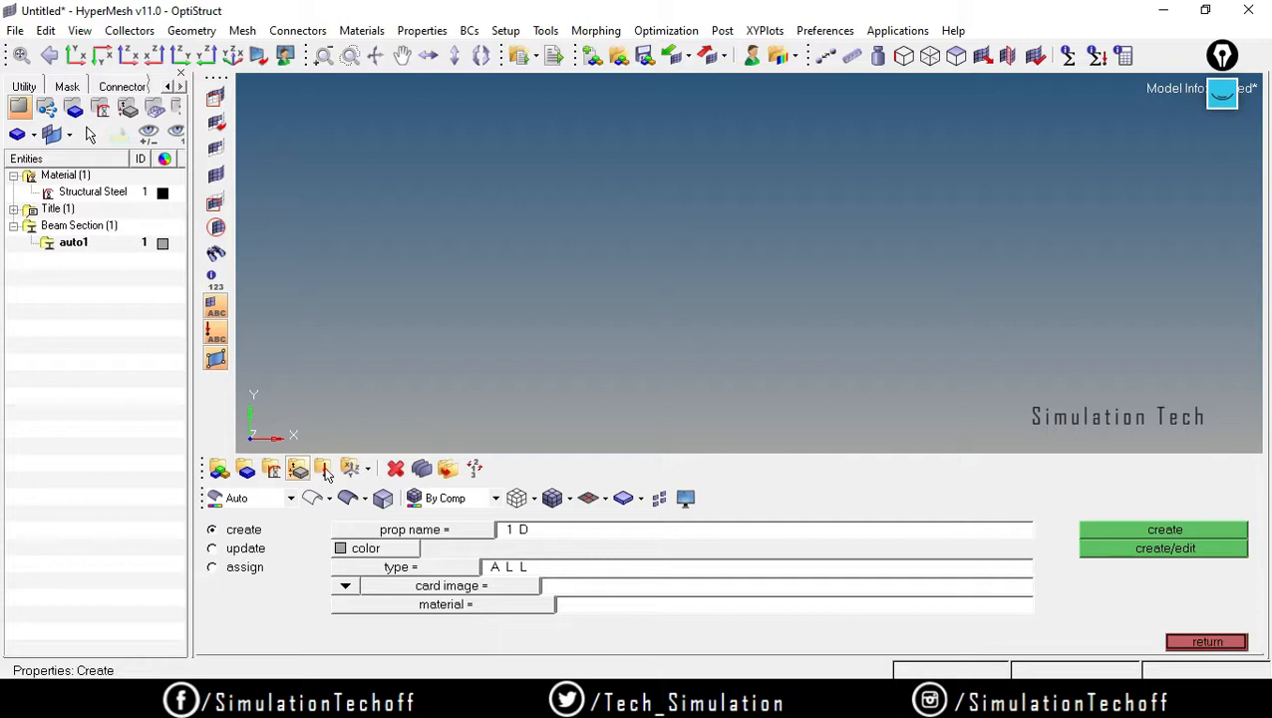
pyautogui.click(527, 532)
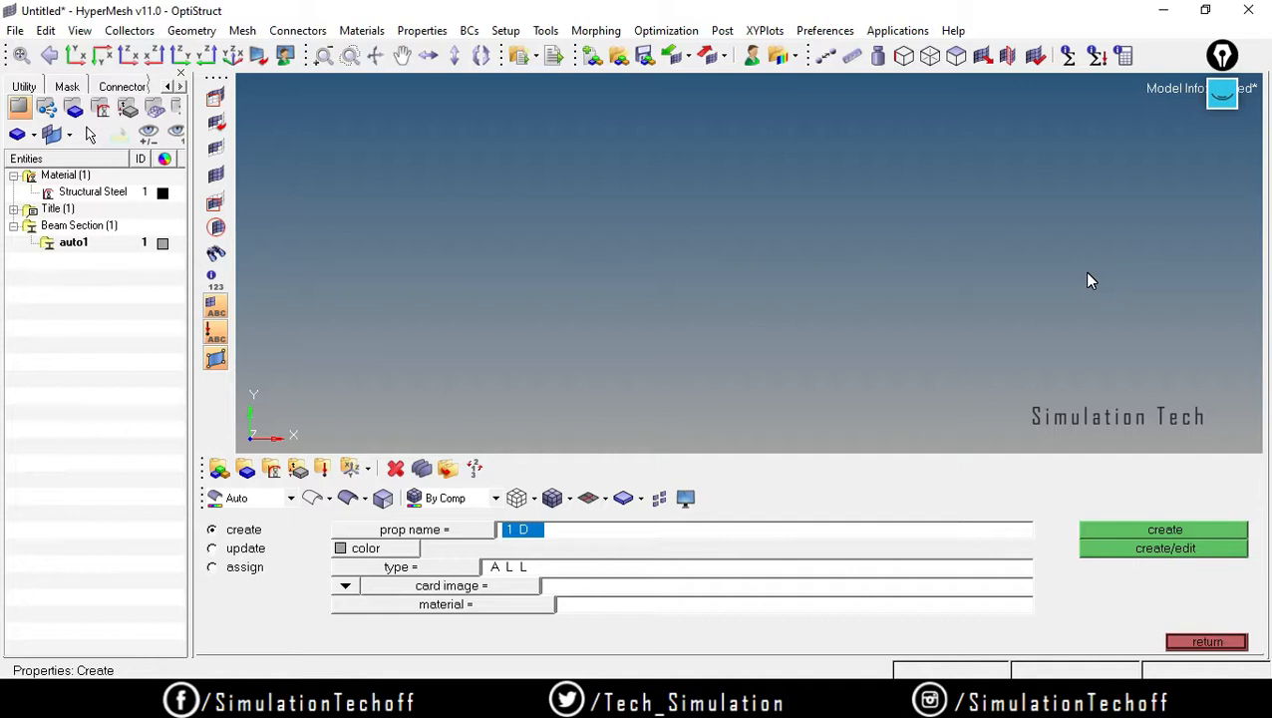
pyautogui.write('1D Rod_')
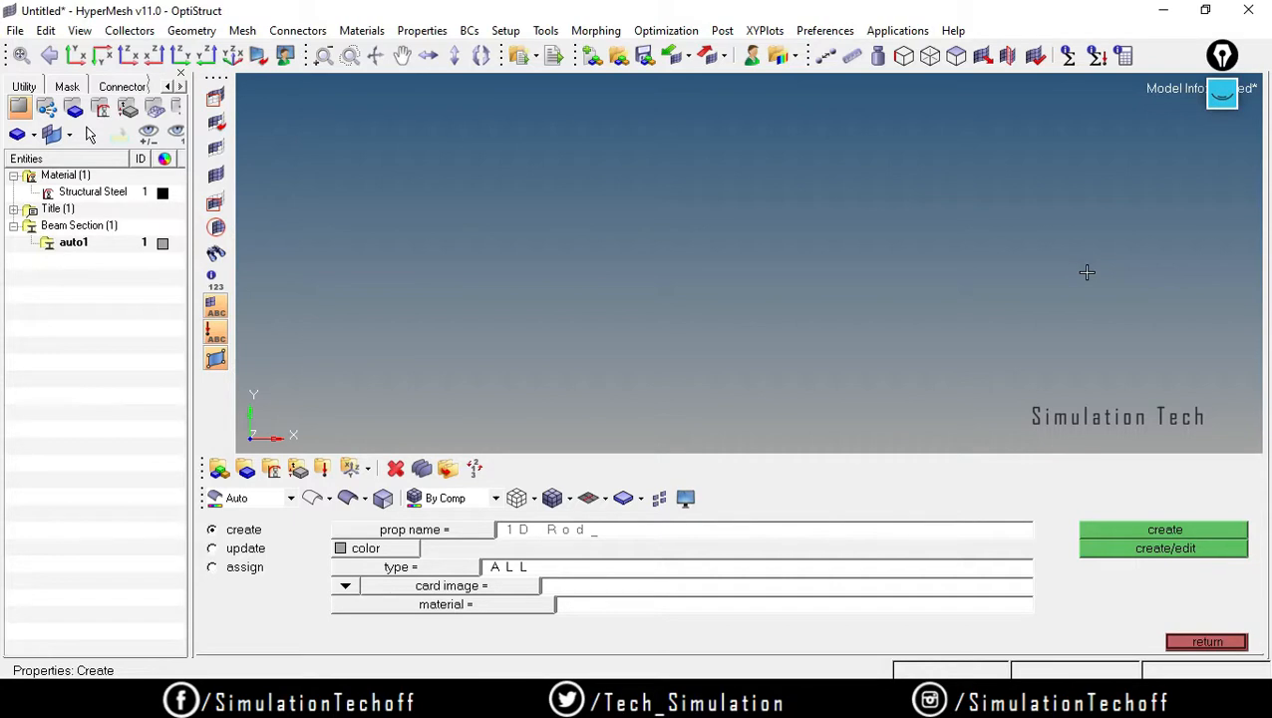
pyautogui.click(387, 551)
pyautogui.click(390, 500)
pyautogui.click(439, 567)
pyautogui.click(434, 567)
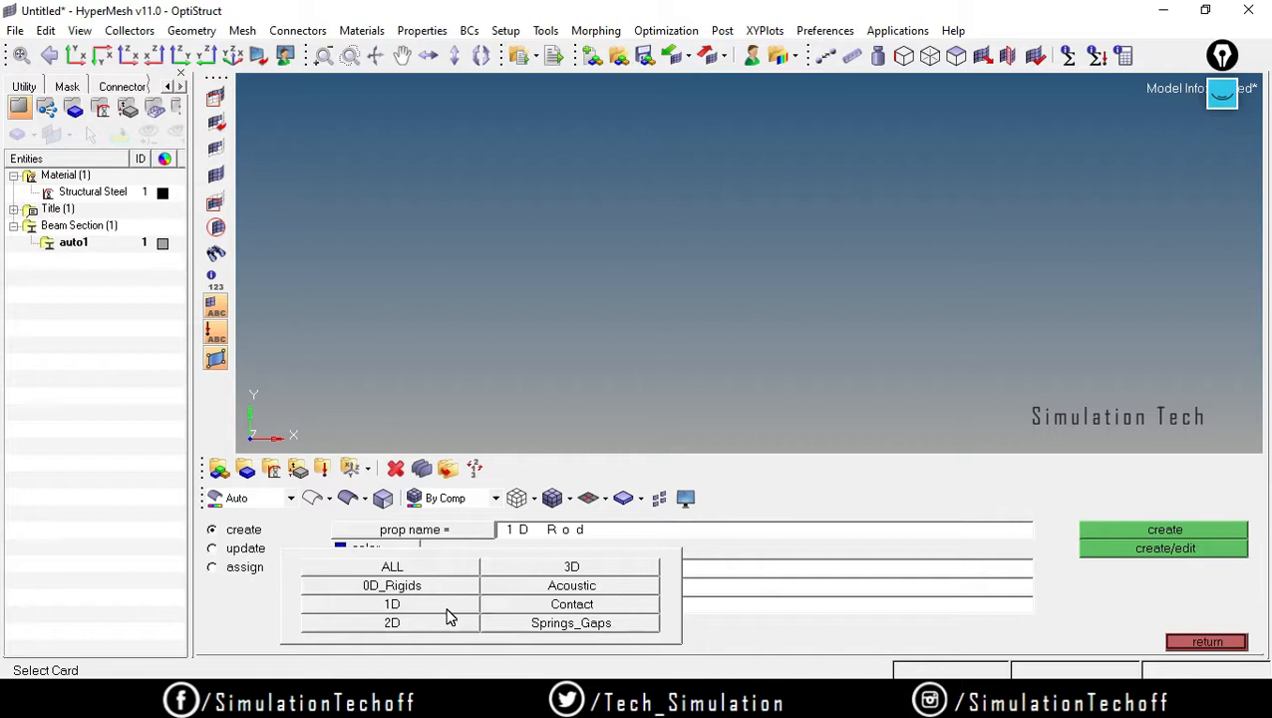
pyautogui.click(447, 607)
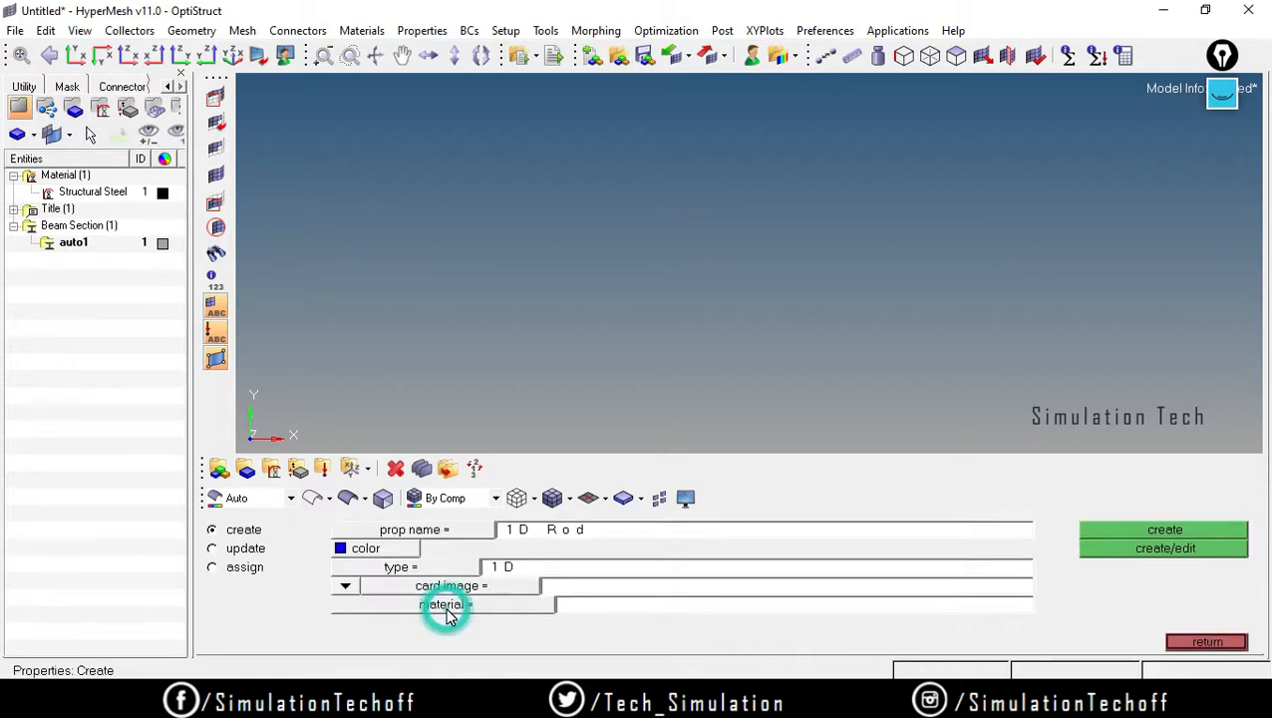
# Set the 1D Rod property's card image to PROD and its material to Structural Steel
pyautogui.click(468, 590)
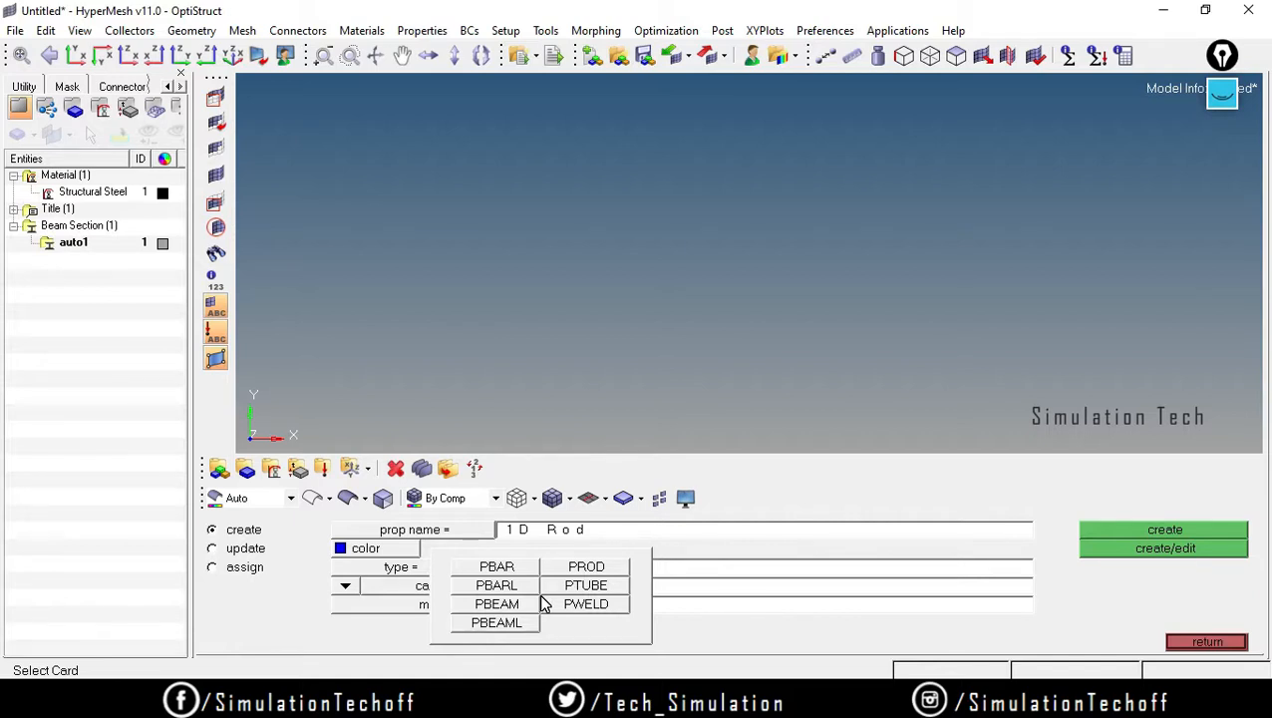
pyautogui.click(588, 567)
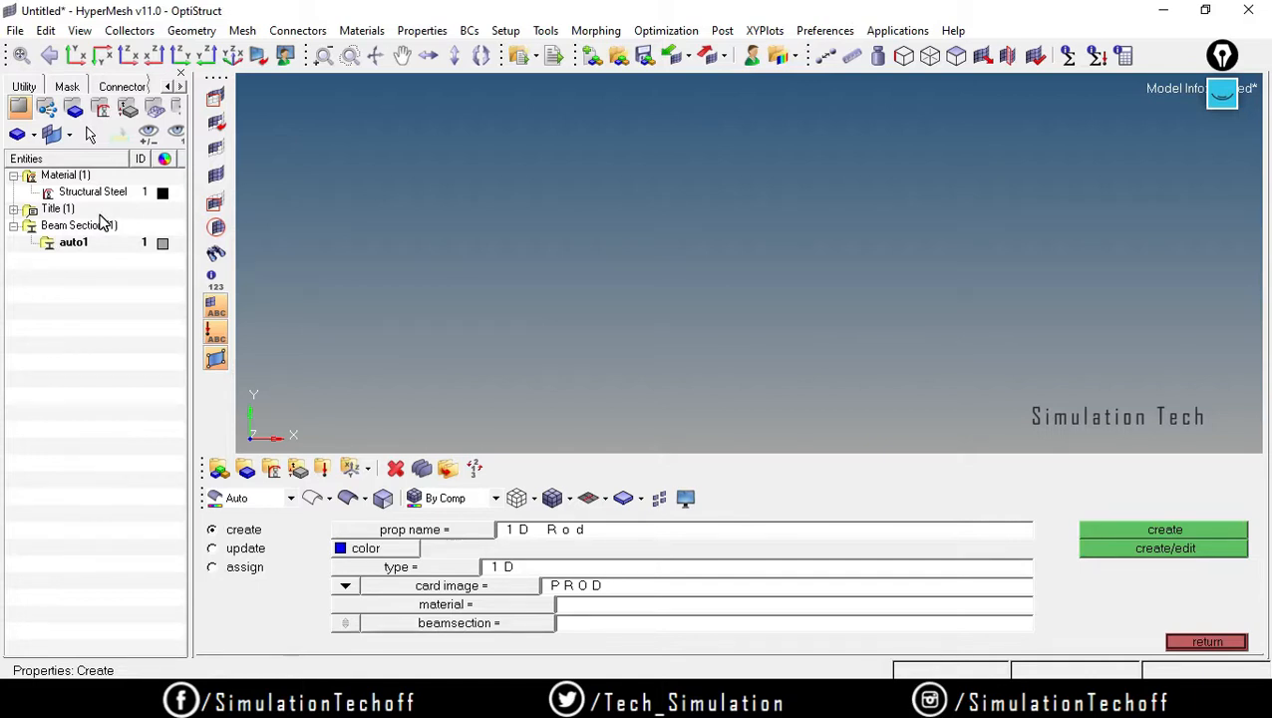
pyautogui.click(460, 604)
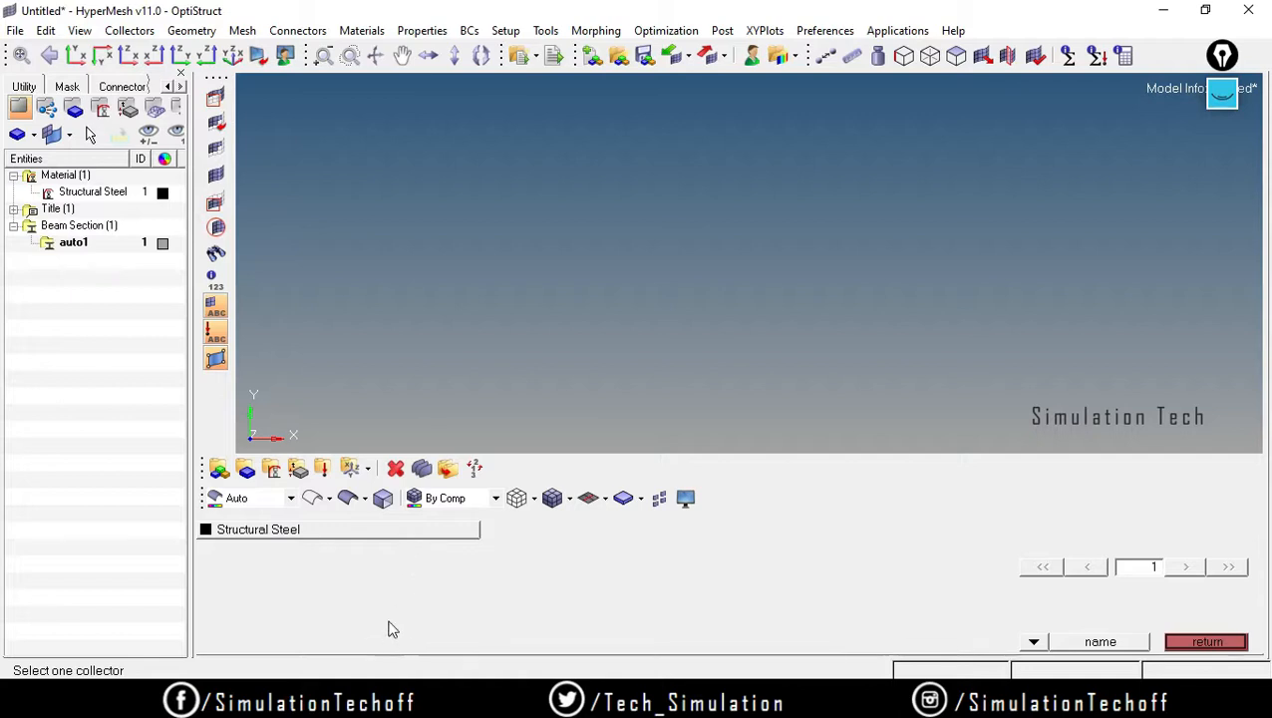
pyautogui.click(360, 539)
pyautogui.click(1045, 603)
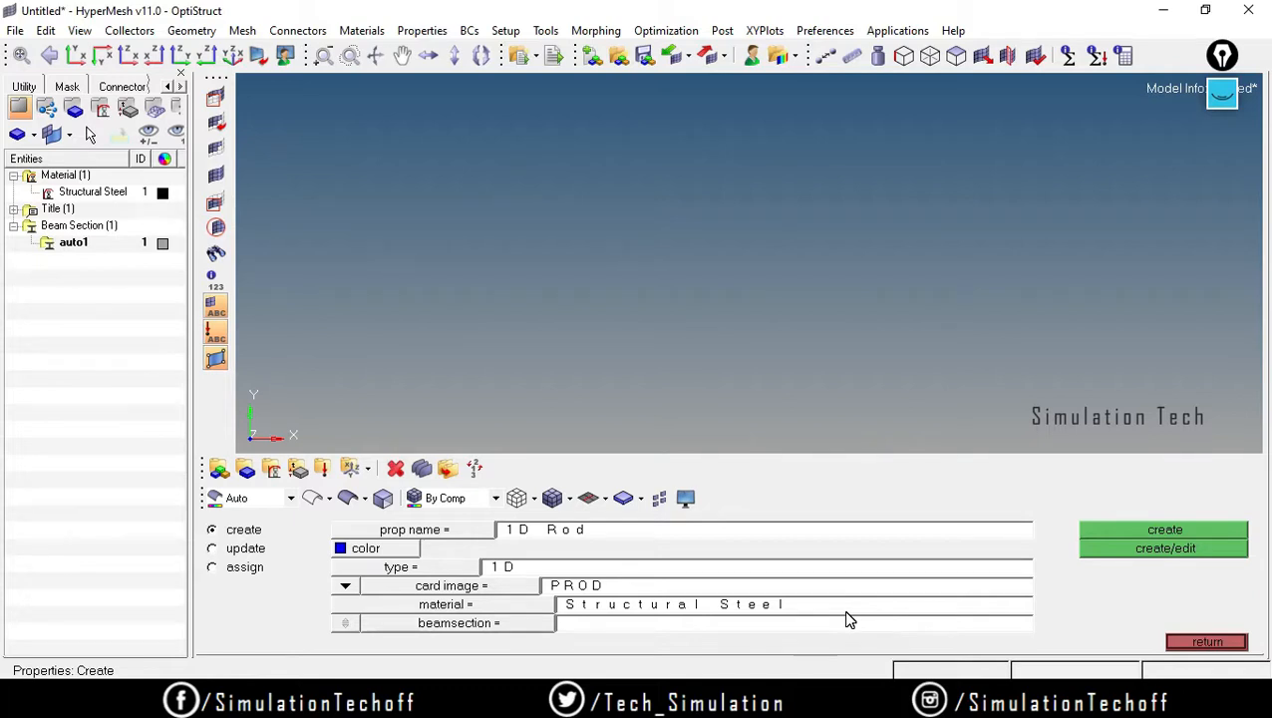
# Assign auto_standardsection.1 as the beam section of the 1D Rod property
pyautogui.click(444, 628)
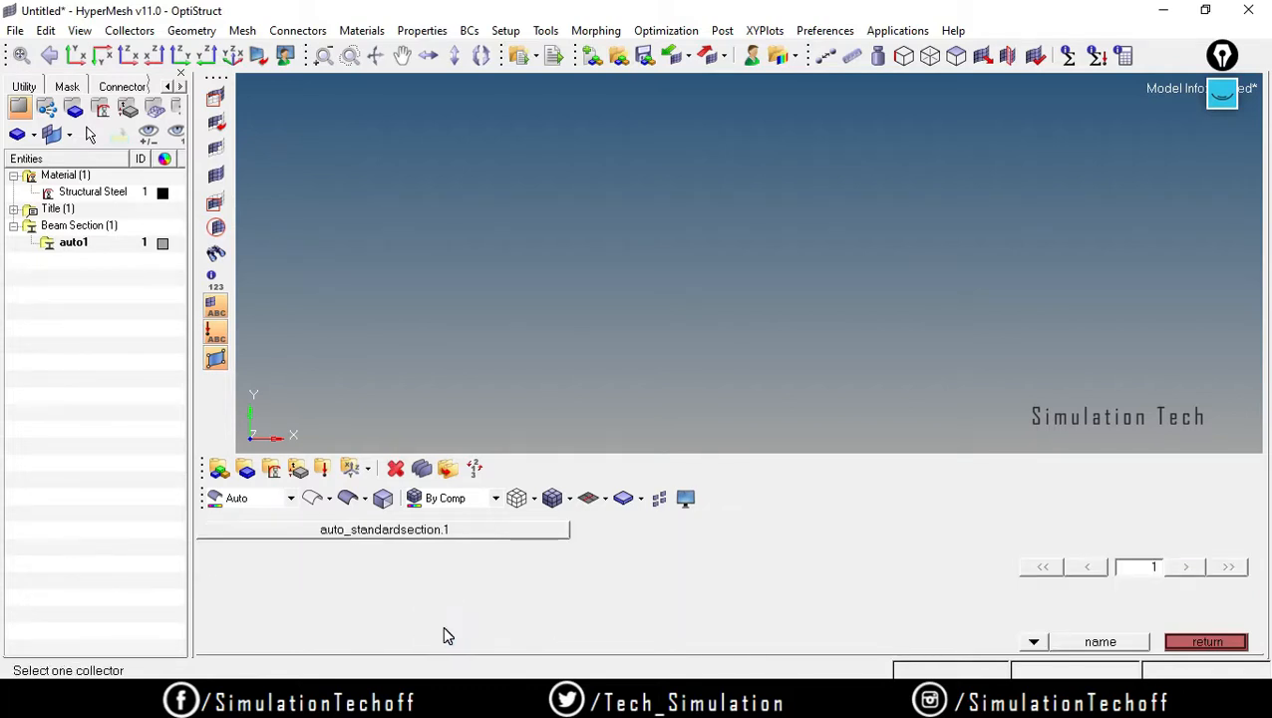
pyautogui.click(420, 536)
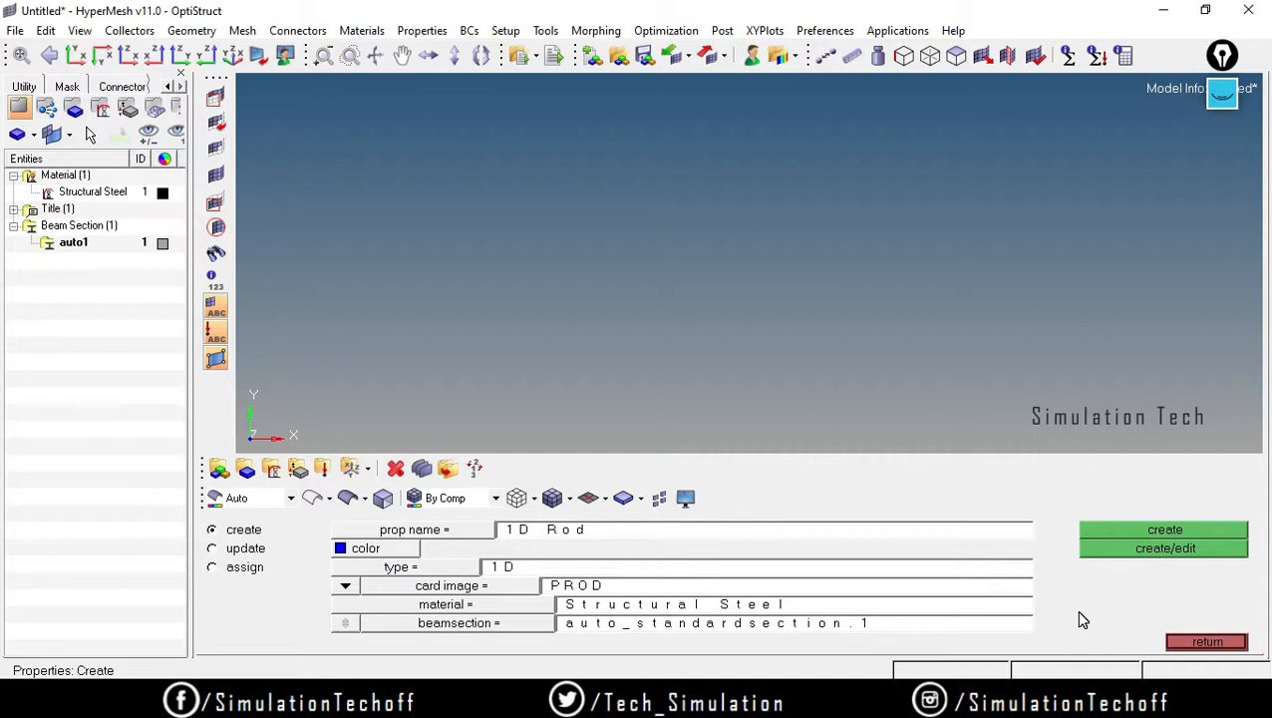
pyautogui.click(486, 623)
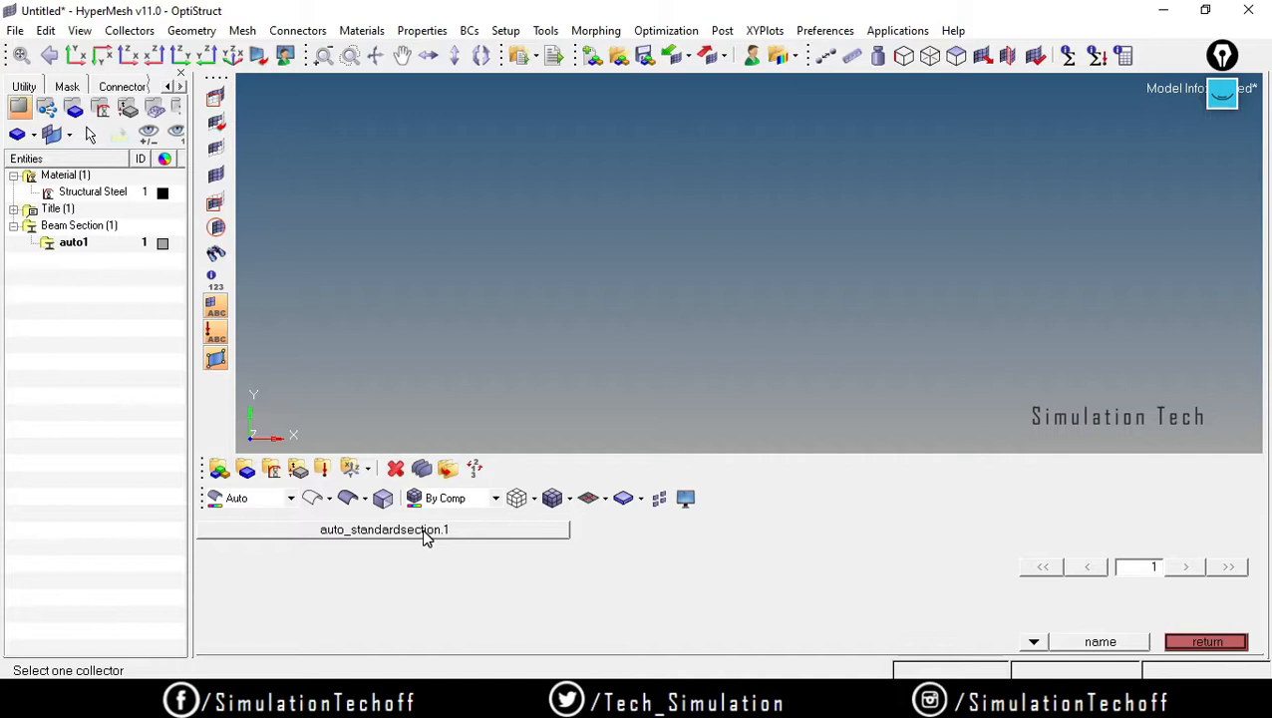
pyautogui.click(1178, 642)
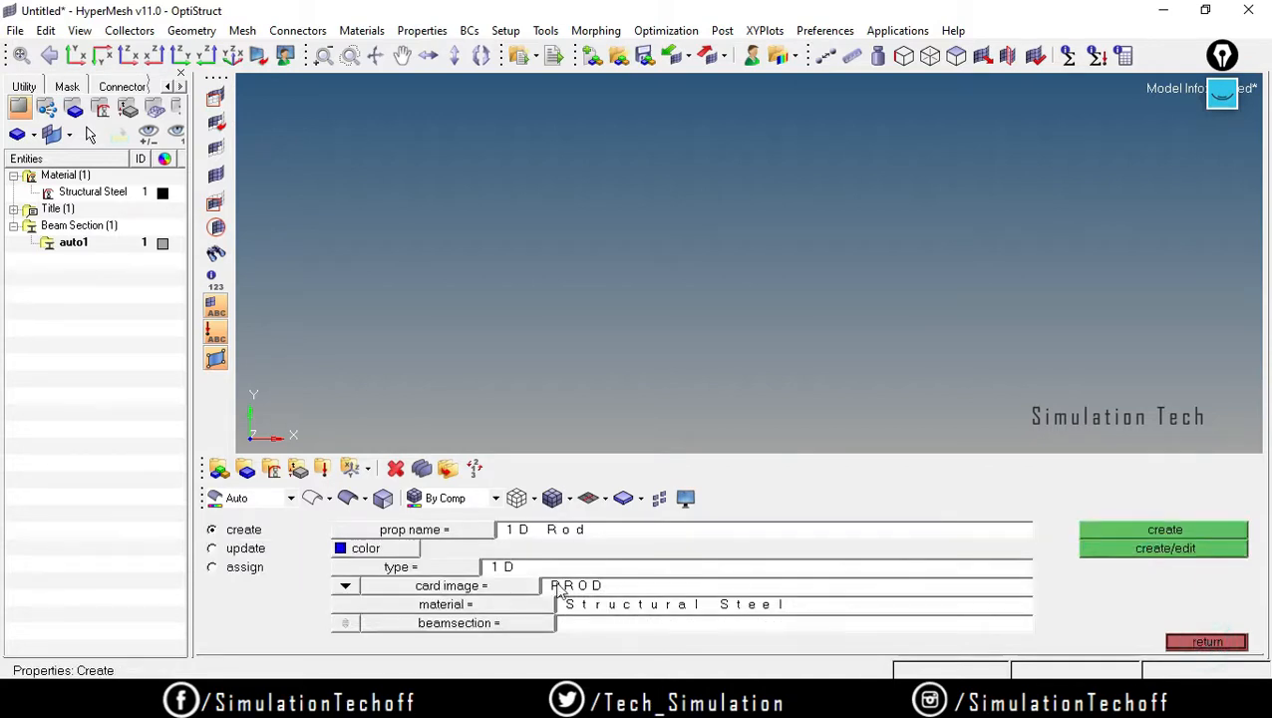
pyautogui.click(475, 621)
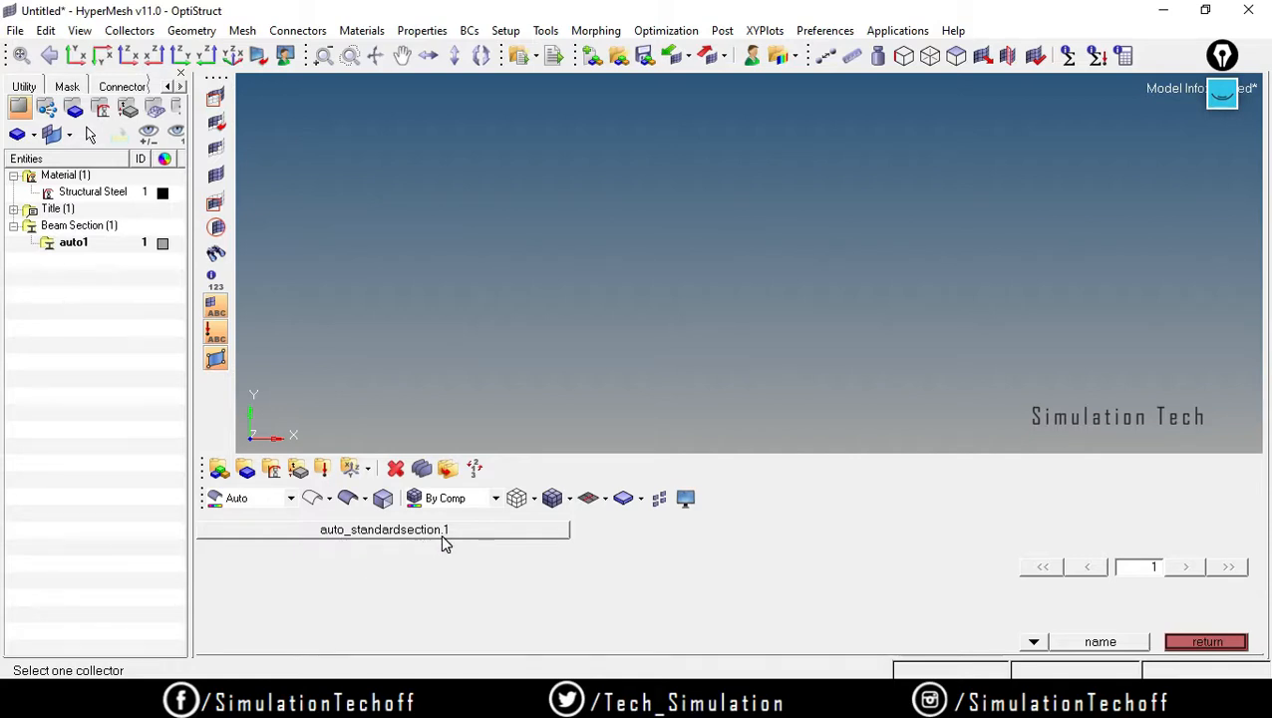
pyautogui.click(378, 530)
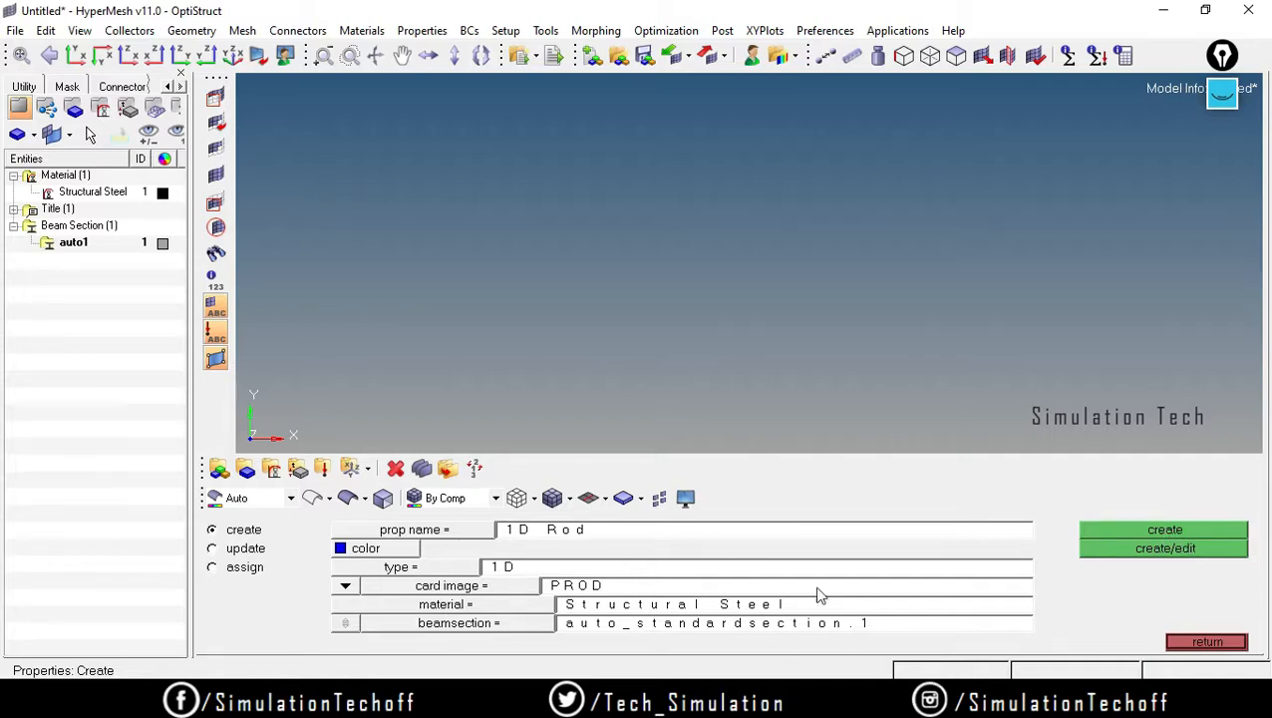
# Create the 1D Rod property, expand the Property entry in the model tree and leave property creation
pyautogui.click(1182, 532)
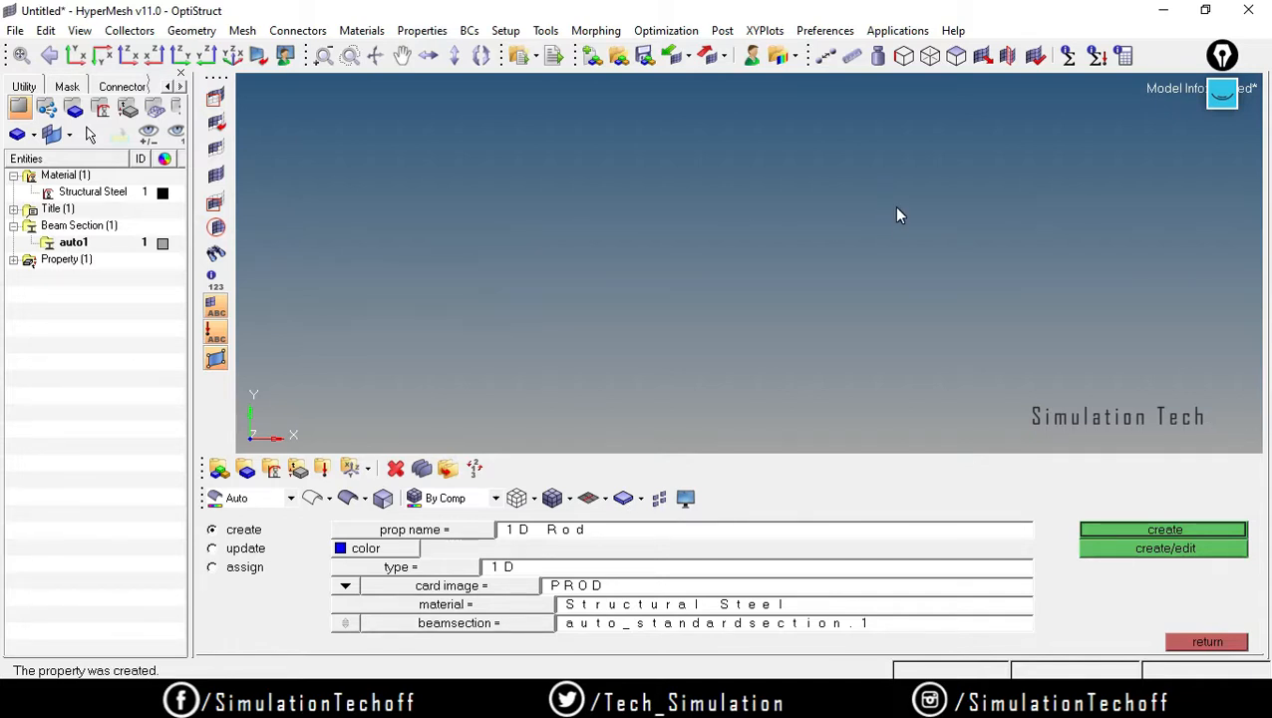
pyautogui.click(14, 259)
pyautogui.click(1206, 643)
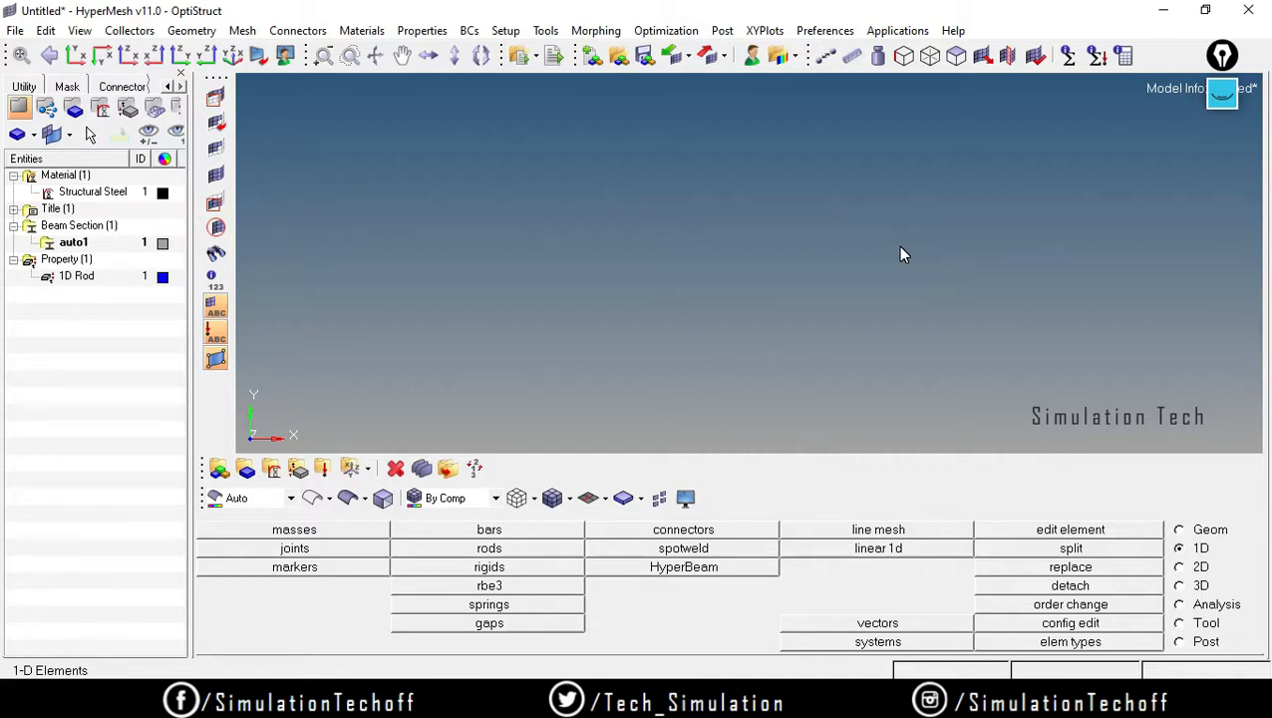
# Start a new component collector named 1D Rod with a cyan color
pyautogui.click(246, 470)
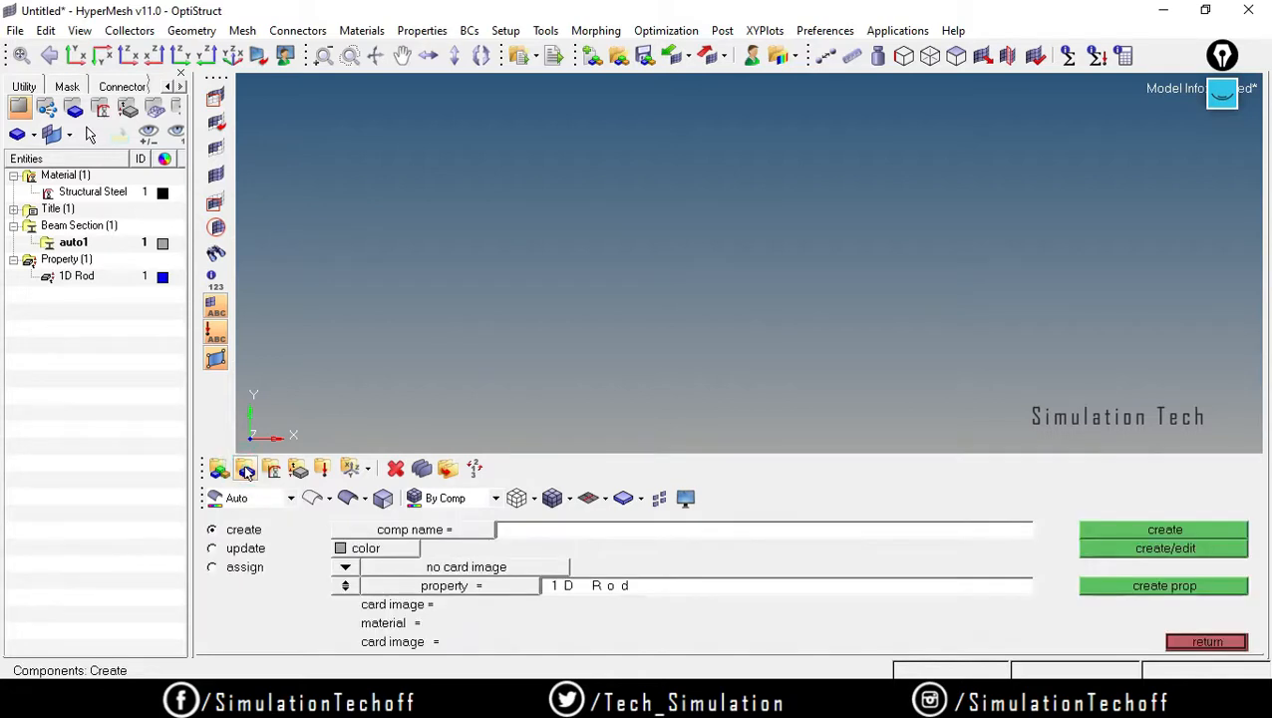
pyautogui.click(559, 530)
pyautogui.write('1D Rod')
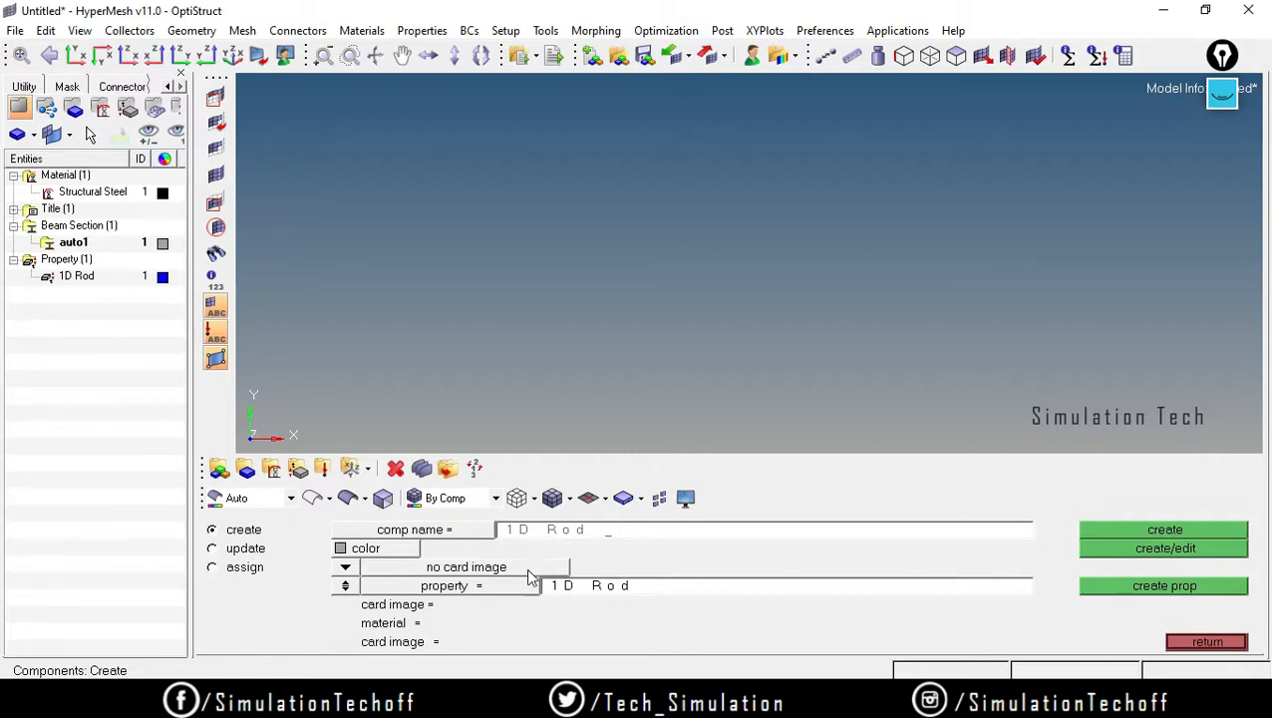
pyautogui.click(359, 548)
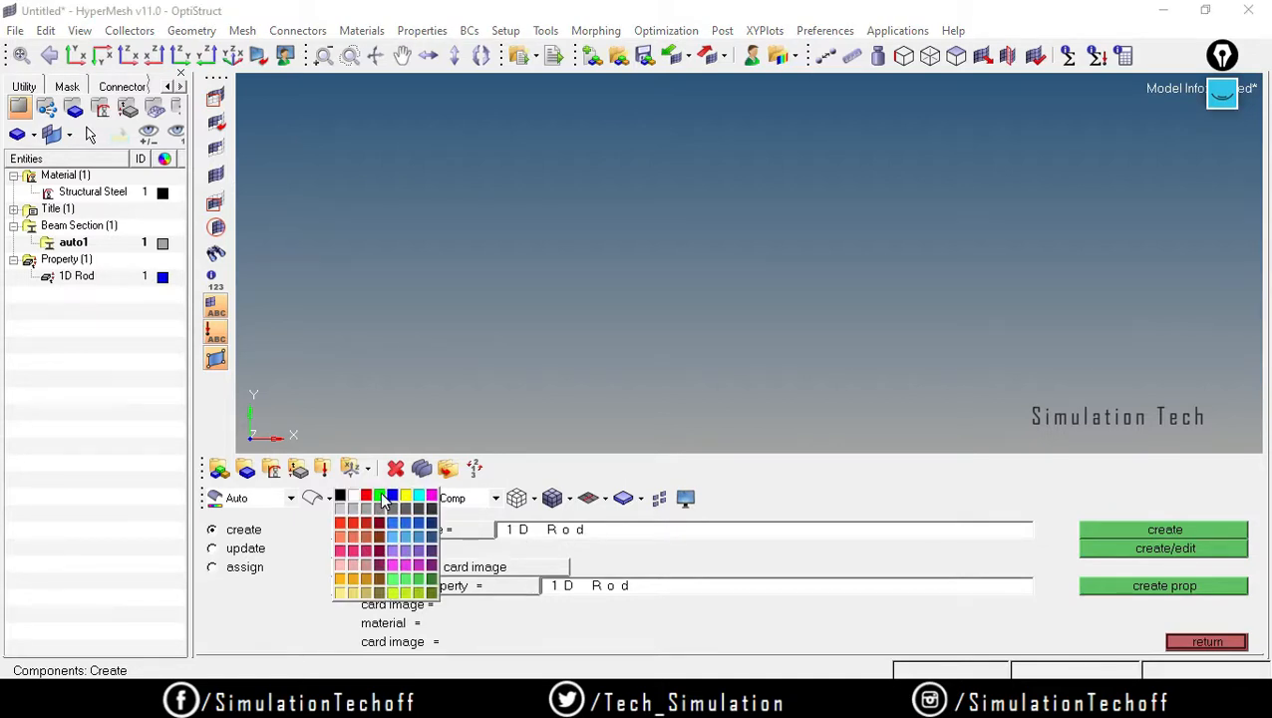
pyautogui.click(418, 496)
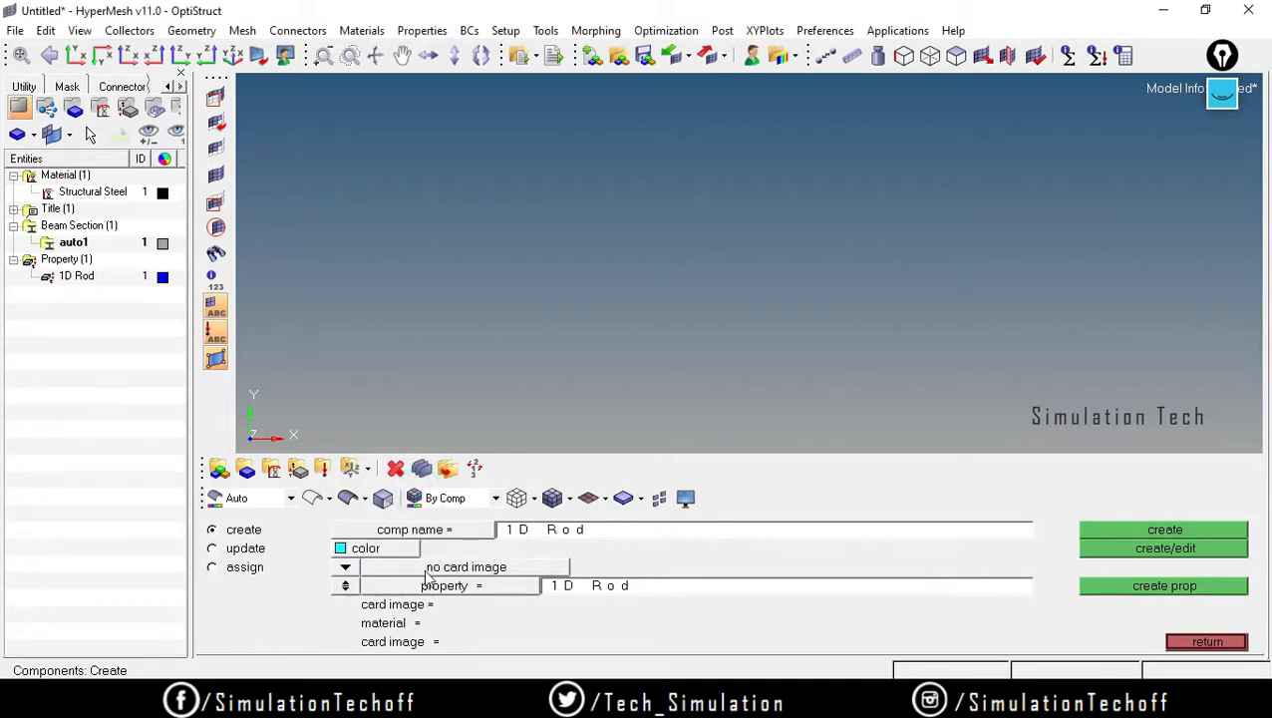
# Set the 1D Rod component to no card image and assign it the 1D Rod property
pyautogui.click(346, 569)
pyautogui.click(338, 585)
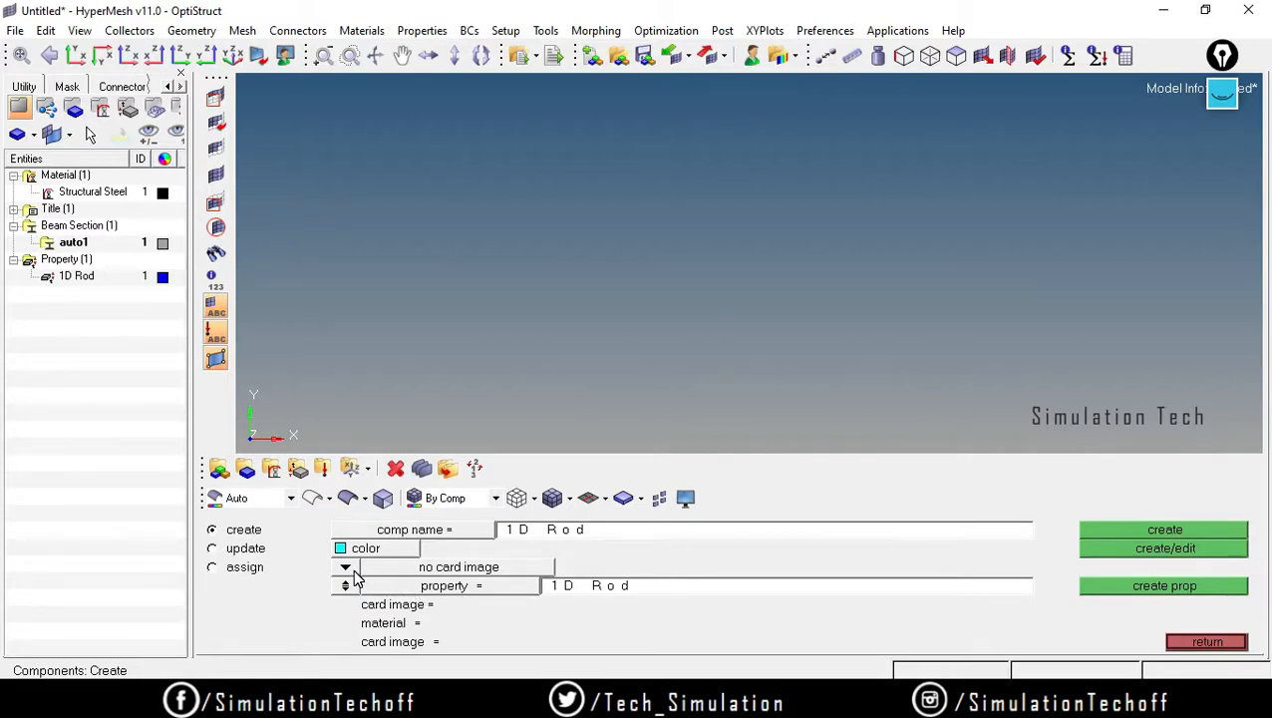
pyautogui.click(446, 591)
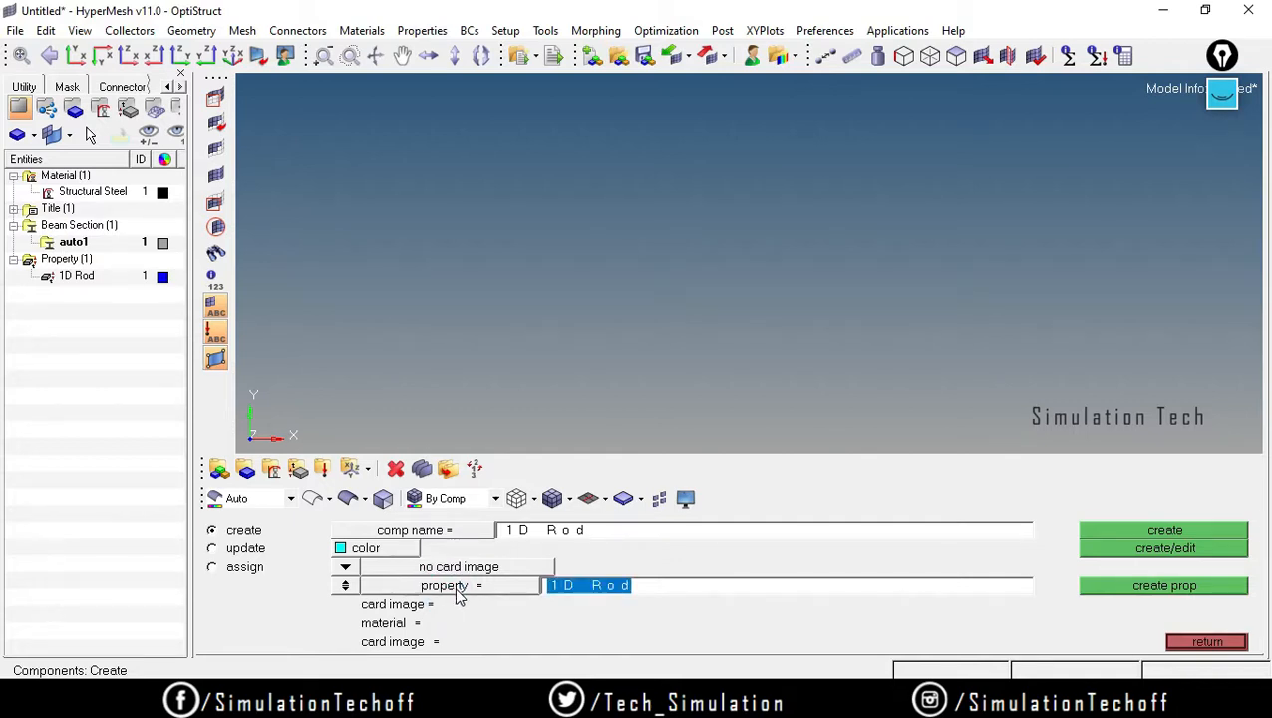
pyautogui.click(456, 592)
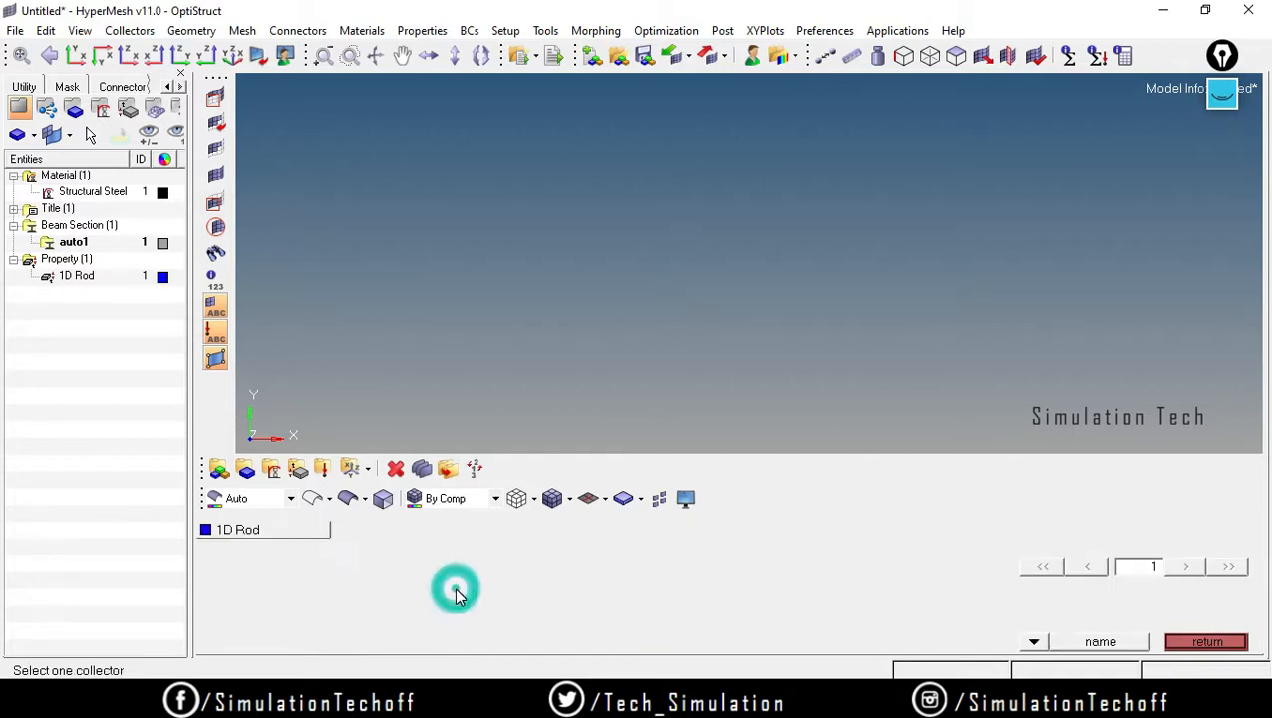
pyautogui.click(275, 535)
pyautogui.click(731, 628)
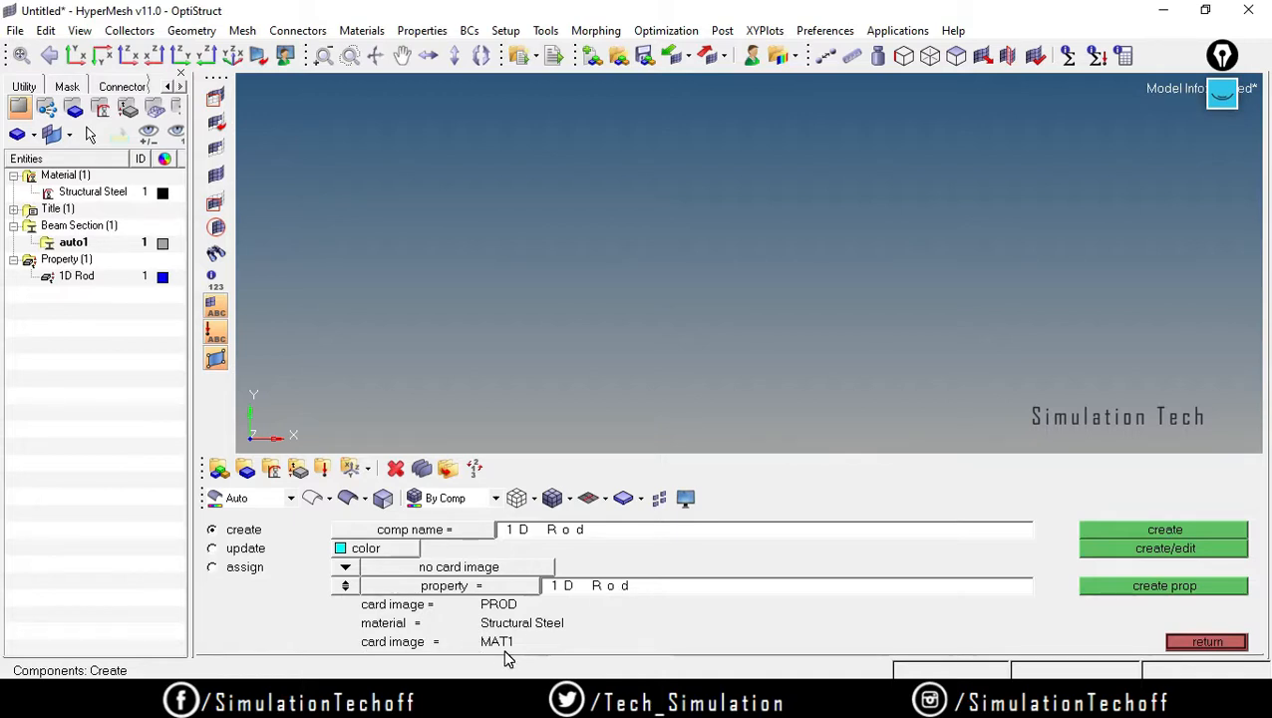
# Create the 1D Rod component, expand the Component entry in the model tree and leave component creation
pyautogui.click(1159, 536)
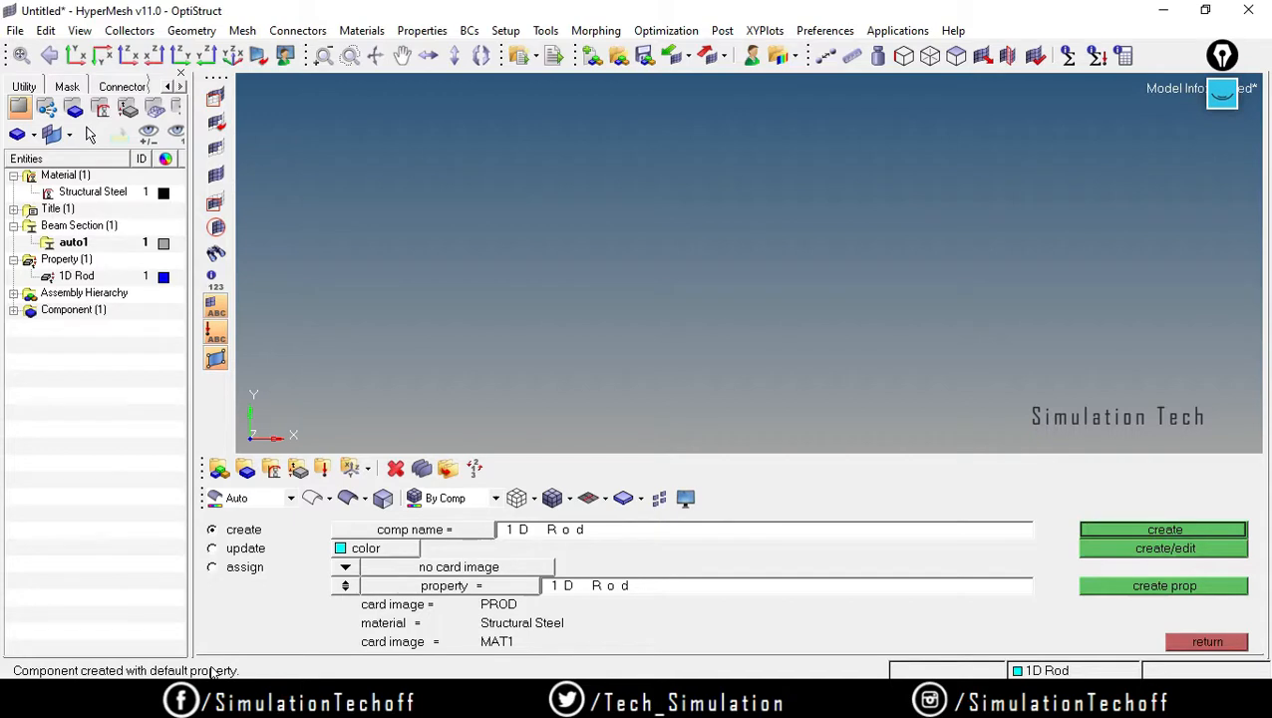
pyautogui.click(13, 311)
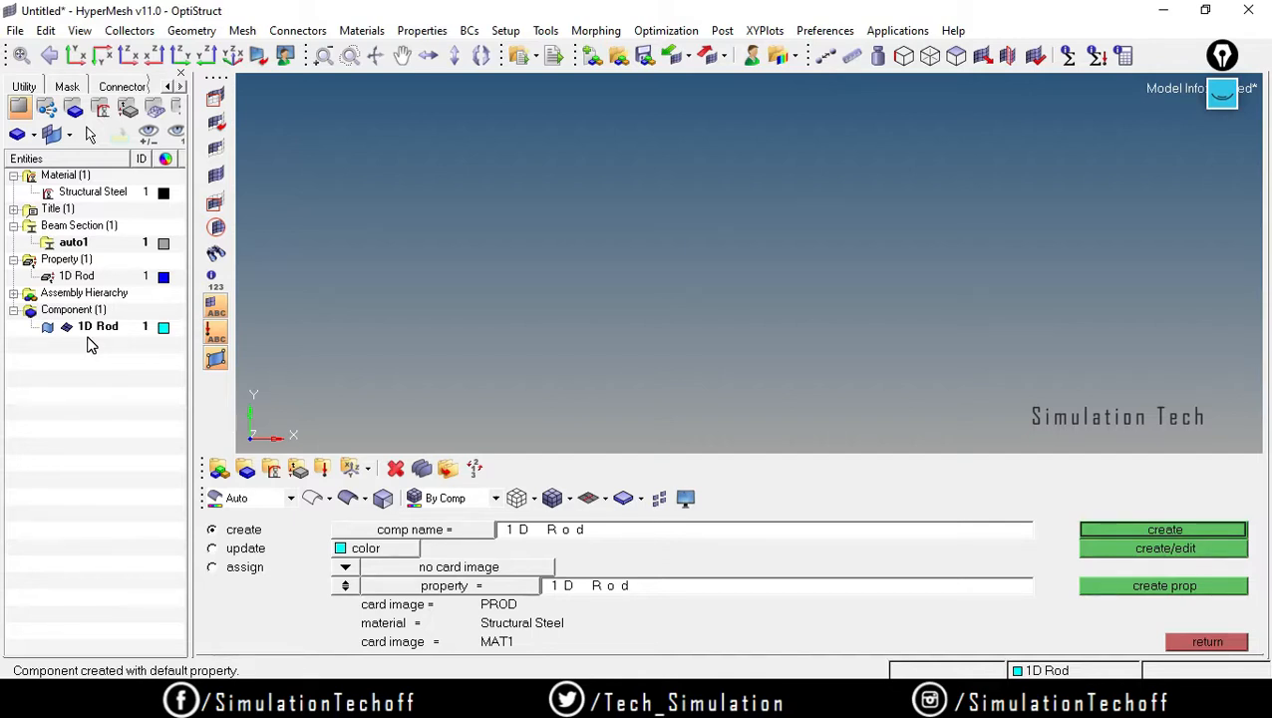
pyautogui.click(1212, 641)
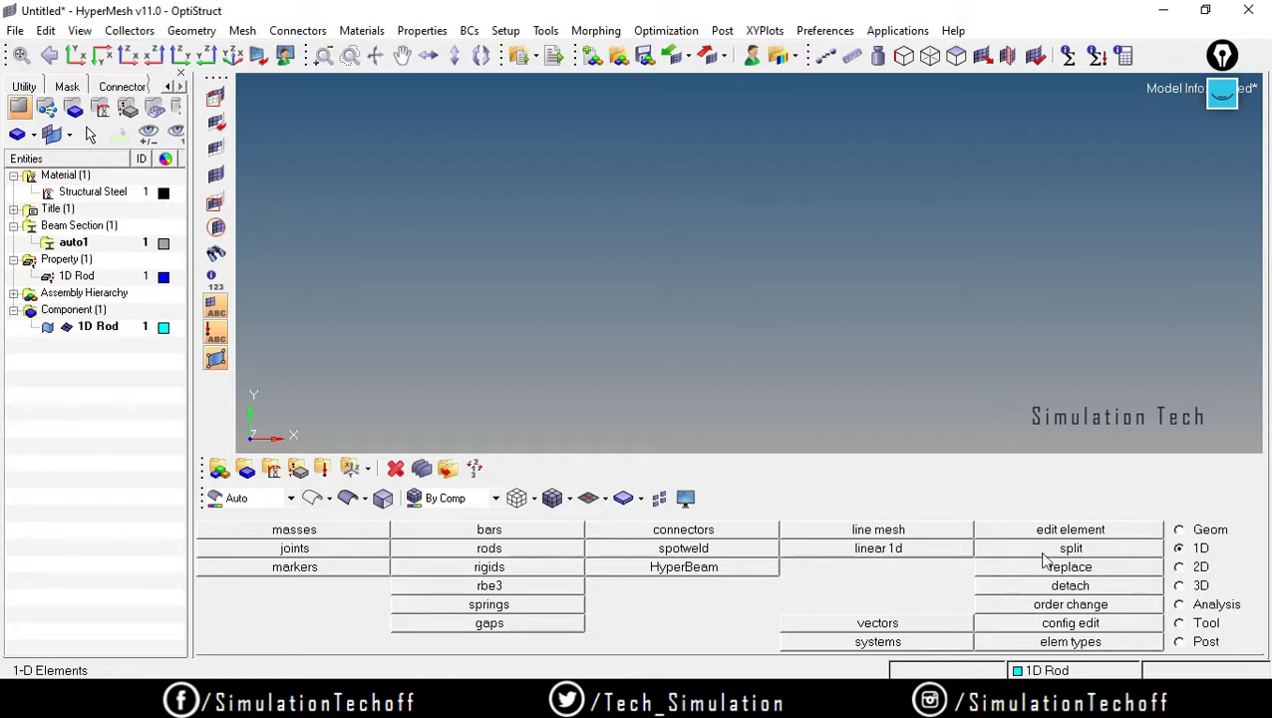
# Create a node at the origin, x 0, y 0, z 0, and fit it in the view
pyautogui.click(1184, 531)
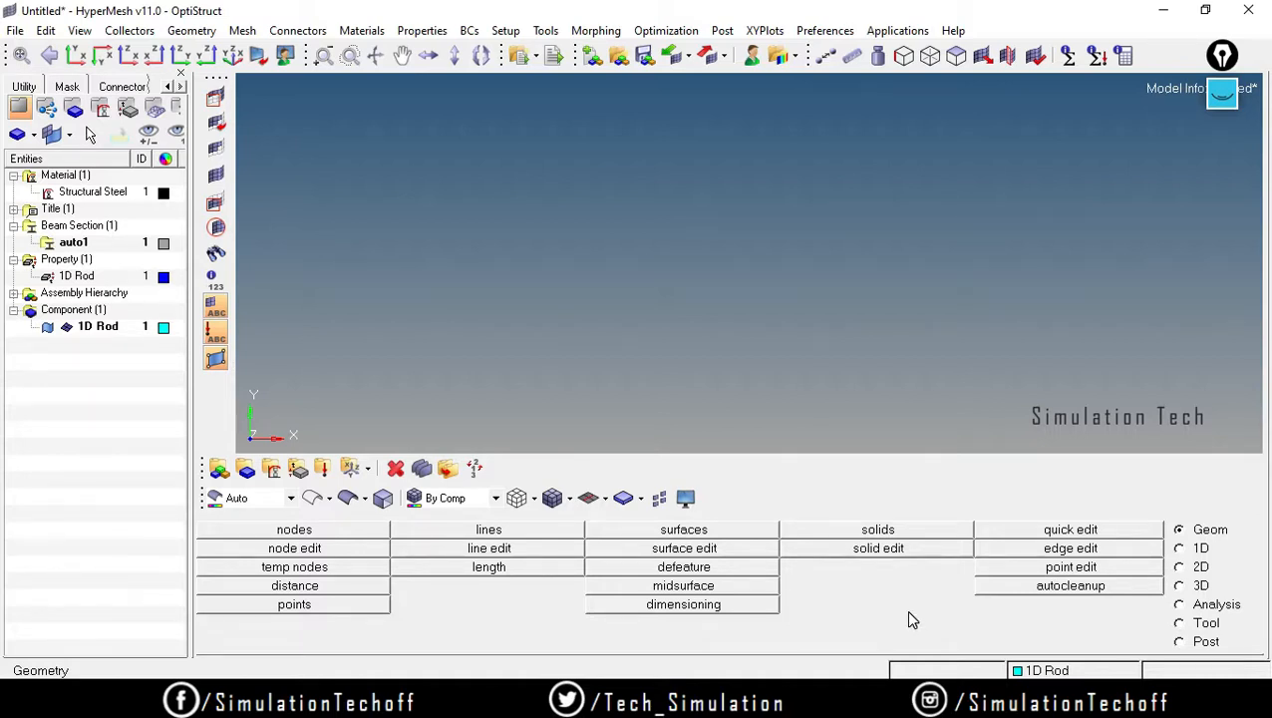
pyautogui.click(297, 531)
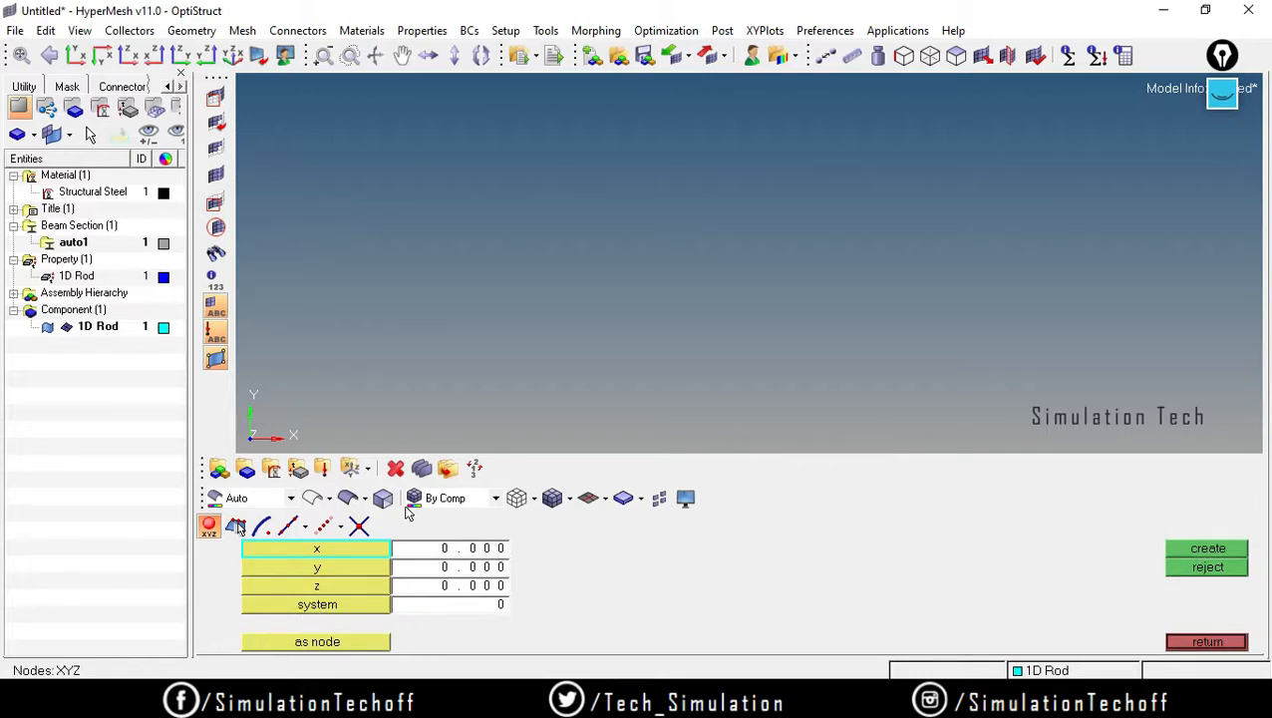
pyautogui.click(1196, 551)
pyautogui.press('f')
# Create a second node at x 300, y 0, z 0, fit both nodes in the view and leave node creation
pyautogui.click(456, 549)
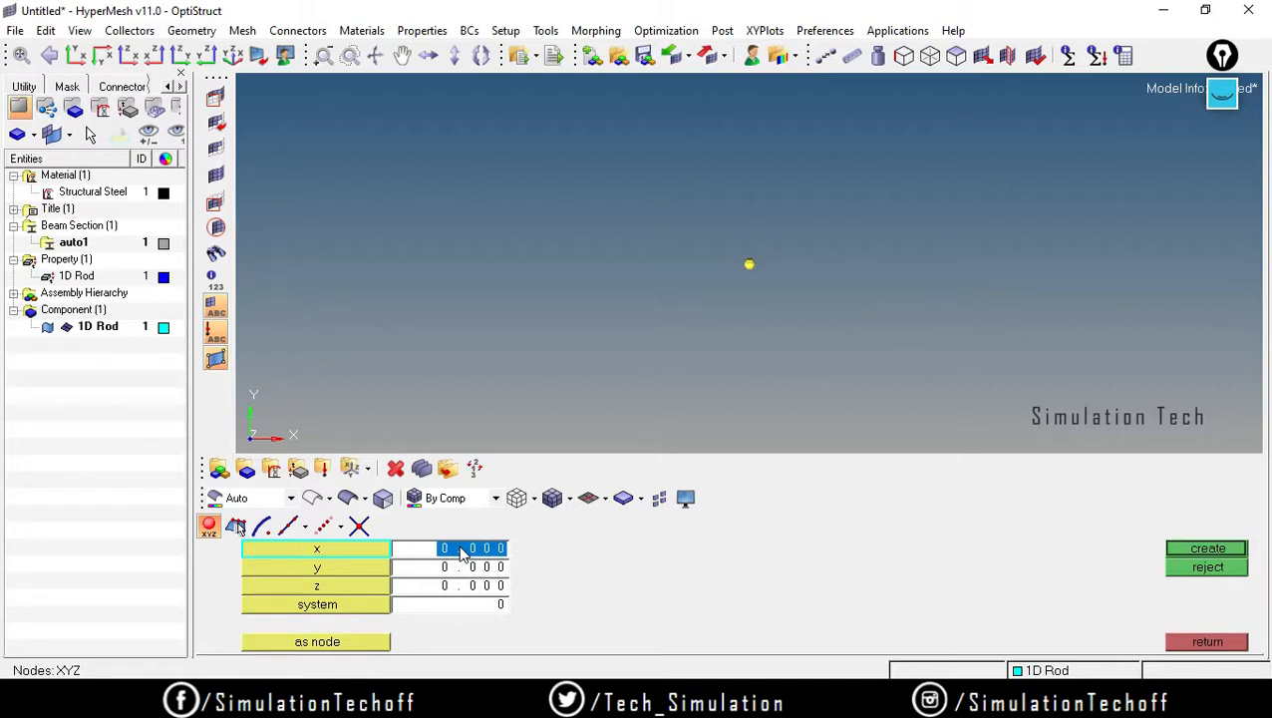
pyautogui.write('30')
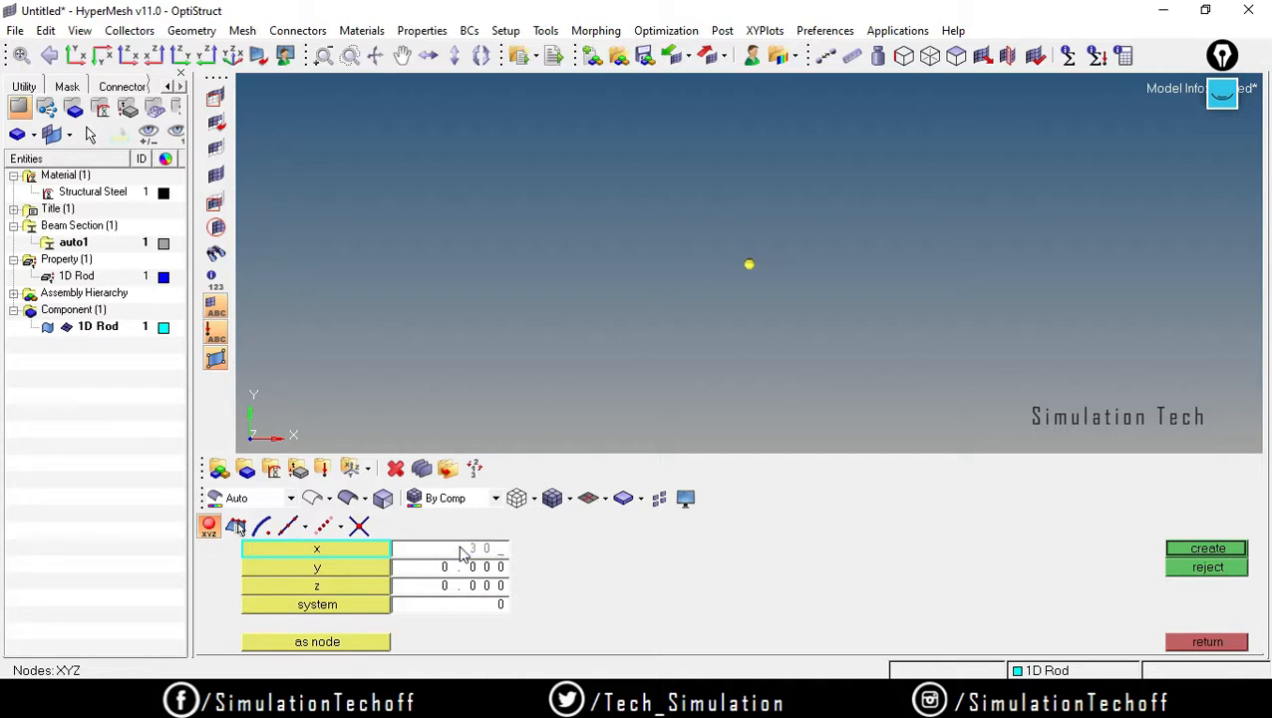
pyautogui.write('0')
pyautogui.press('Return')
pyautogui.click(1218, 555)
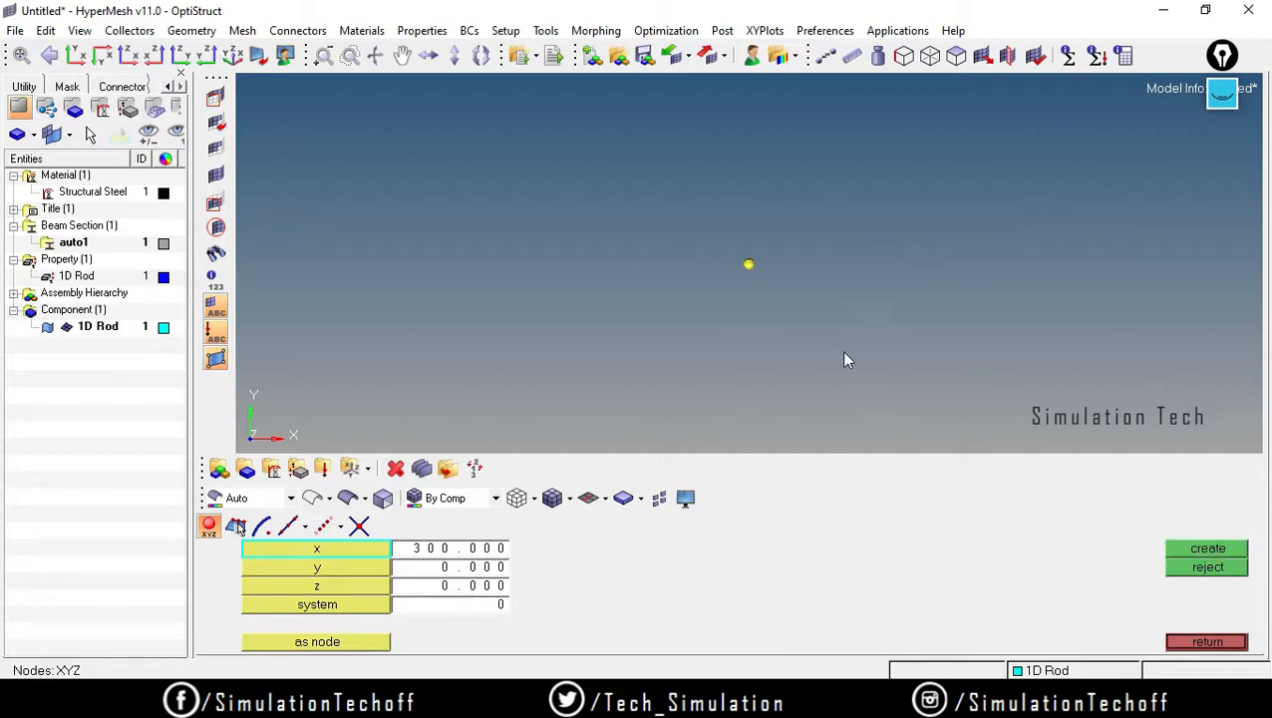
pyautogui.press('f')
pyautogui.click(1205, 643)
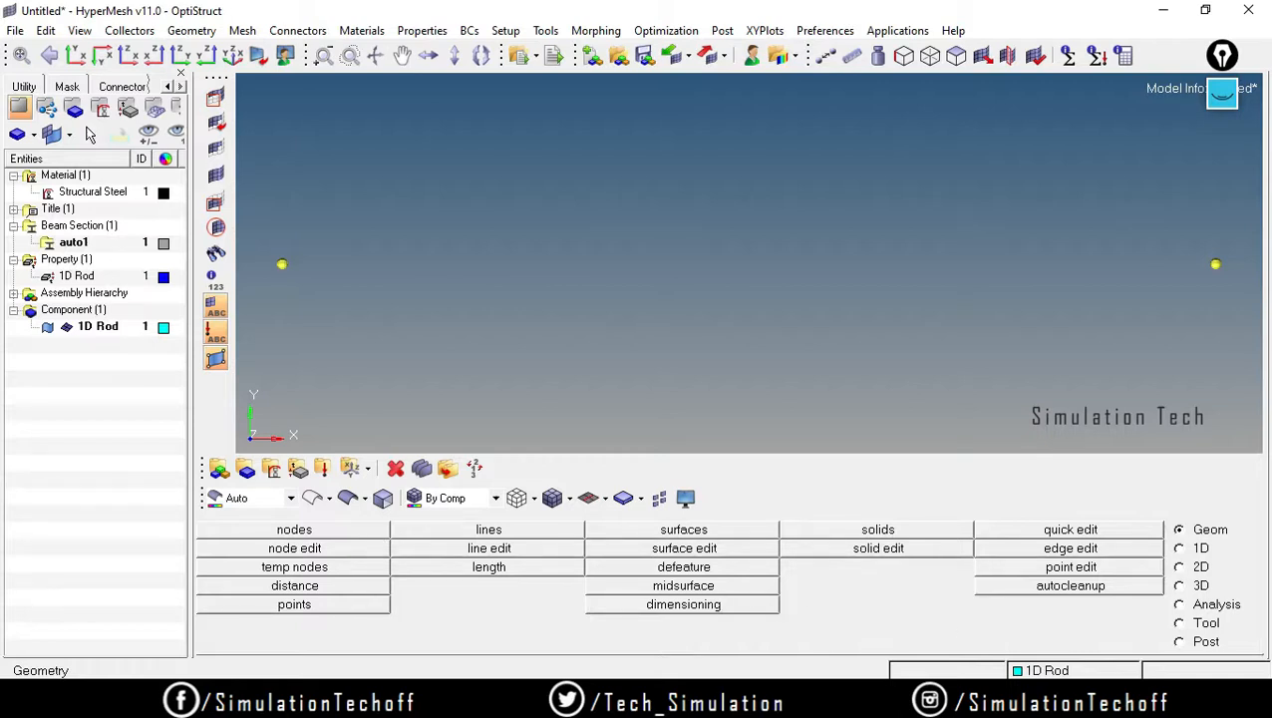
# Set up rod element creation with the 1D Rod property and element type CROD
pyautogui.click(1198, 551)
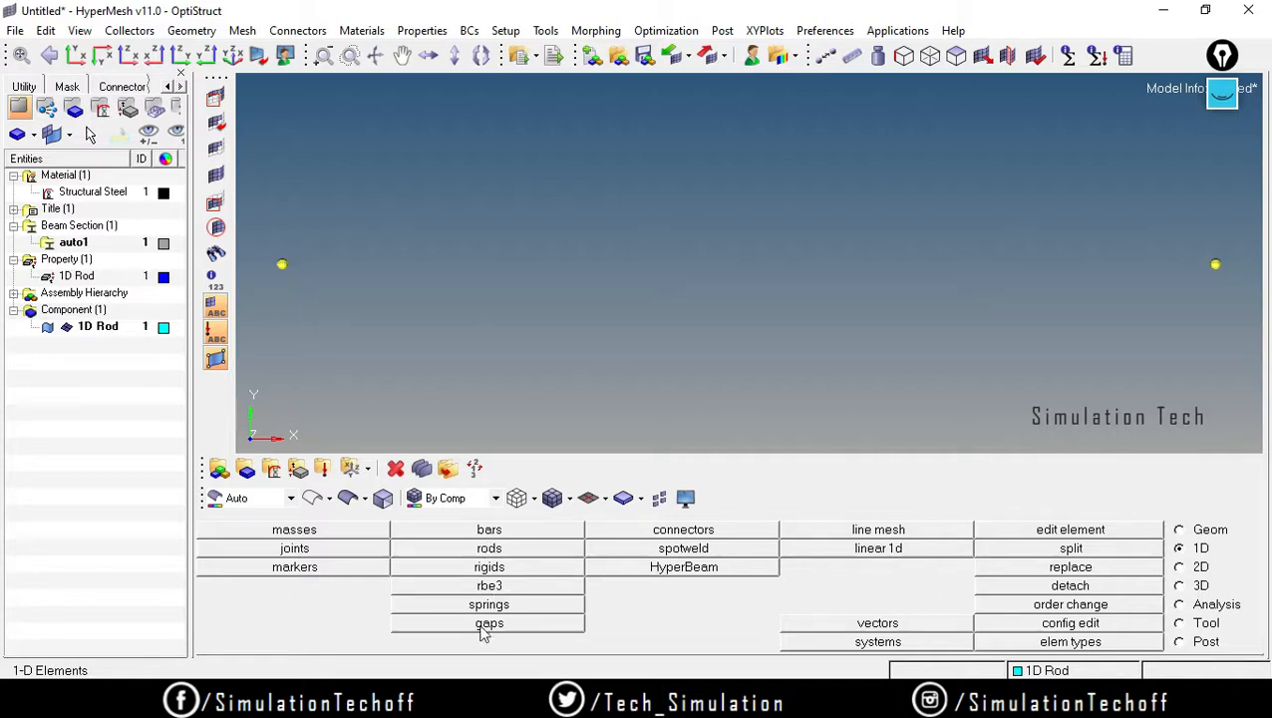
pyautogui.click(489, 548)
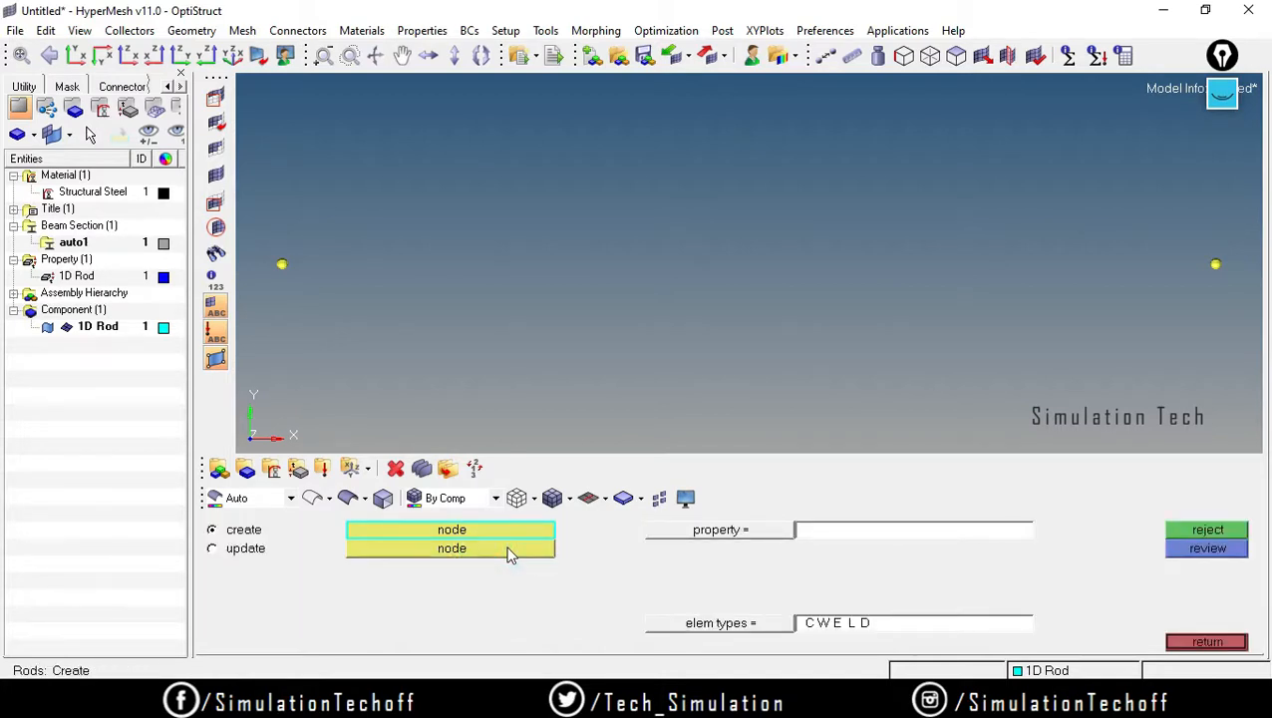
pyautogui.click(740, 533)
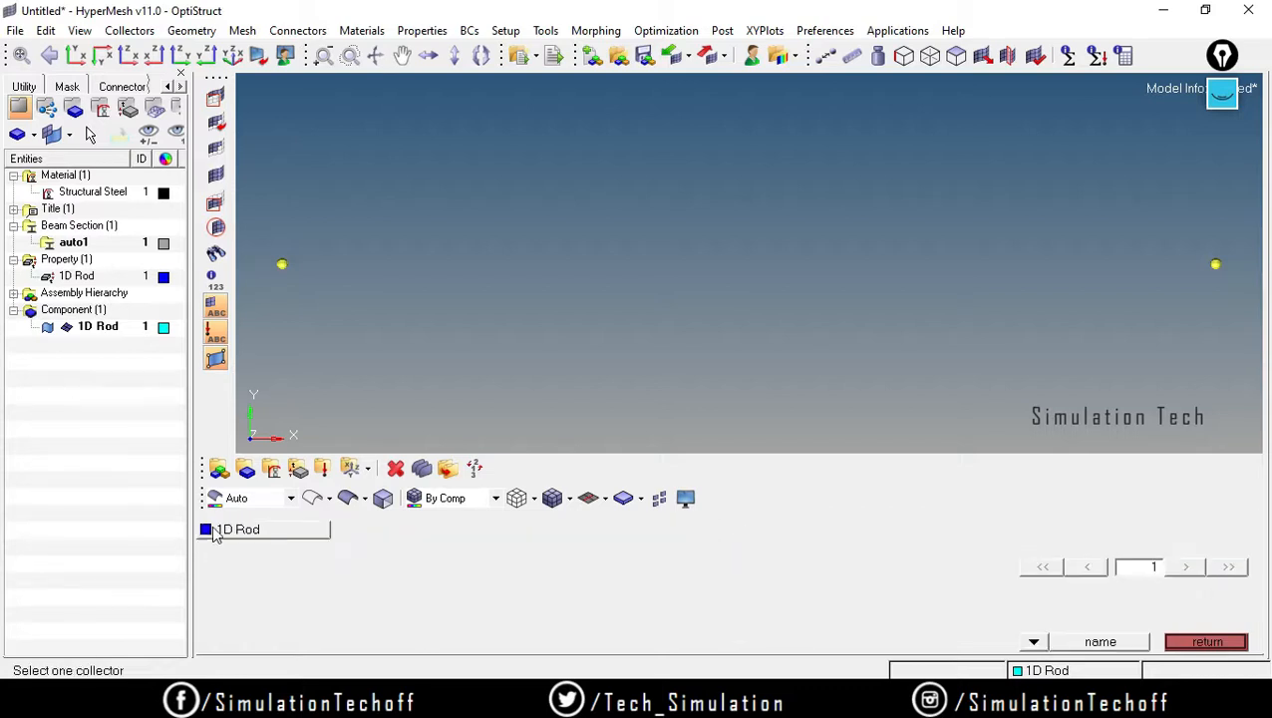
pyautogui.click(228, 531)
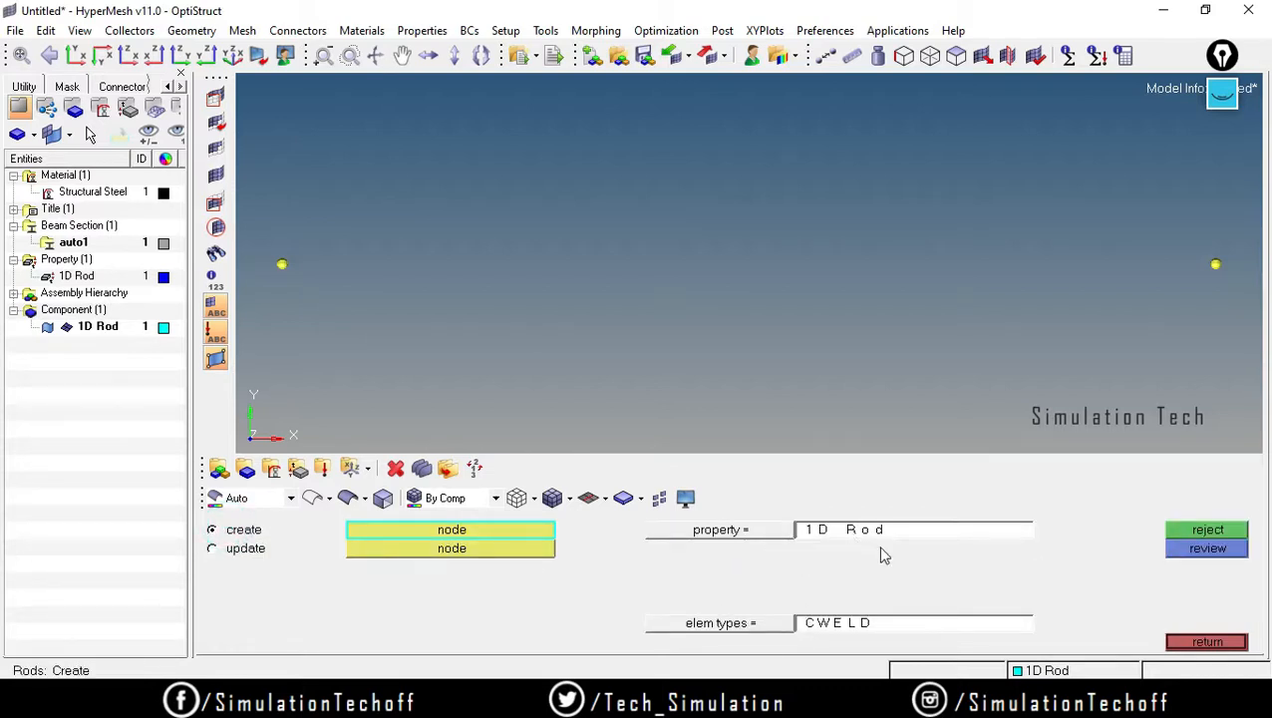
pyautogui.click(752, 628)
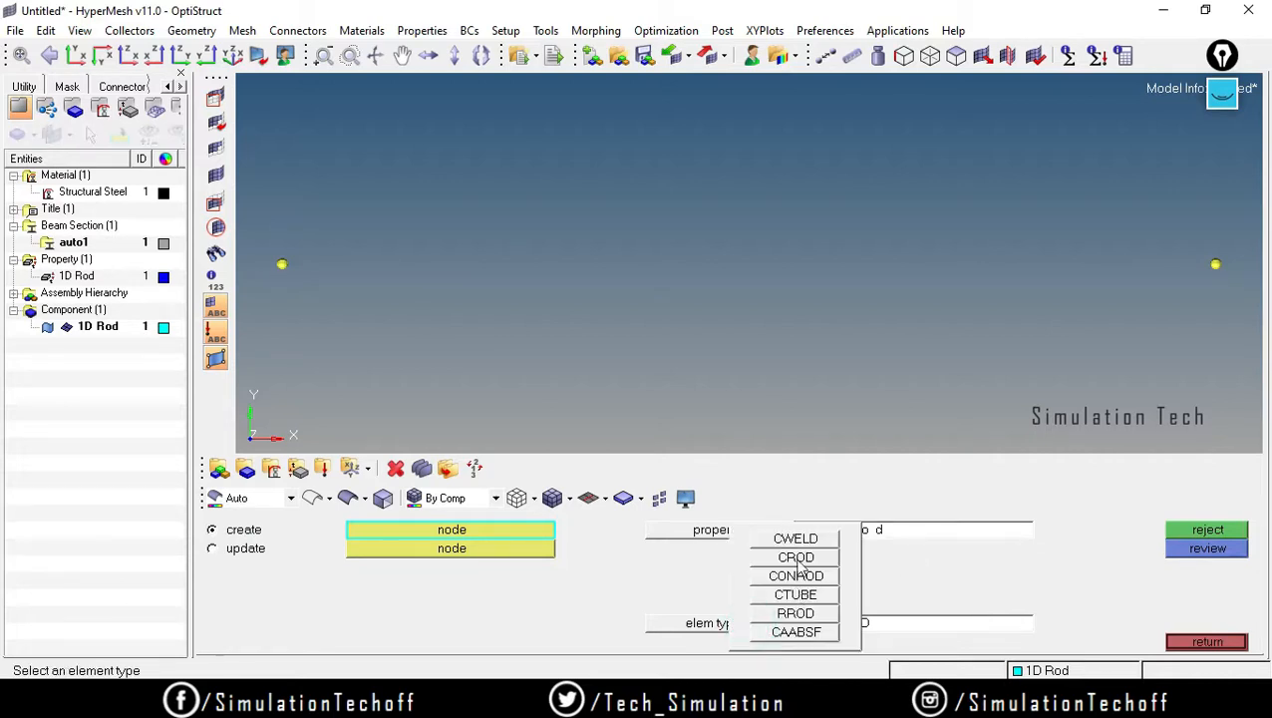
pyautogui.click(795, 558)
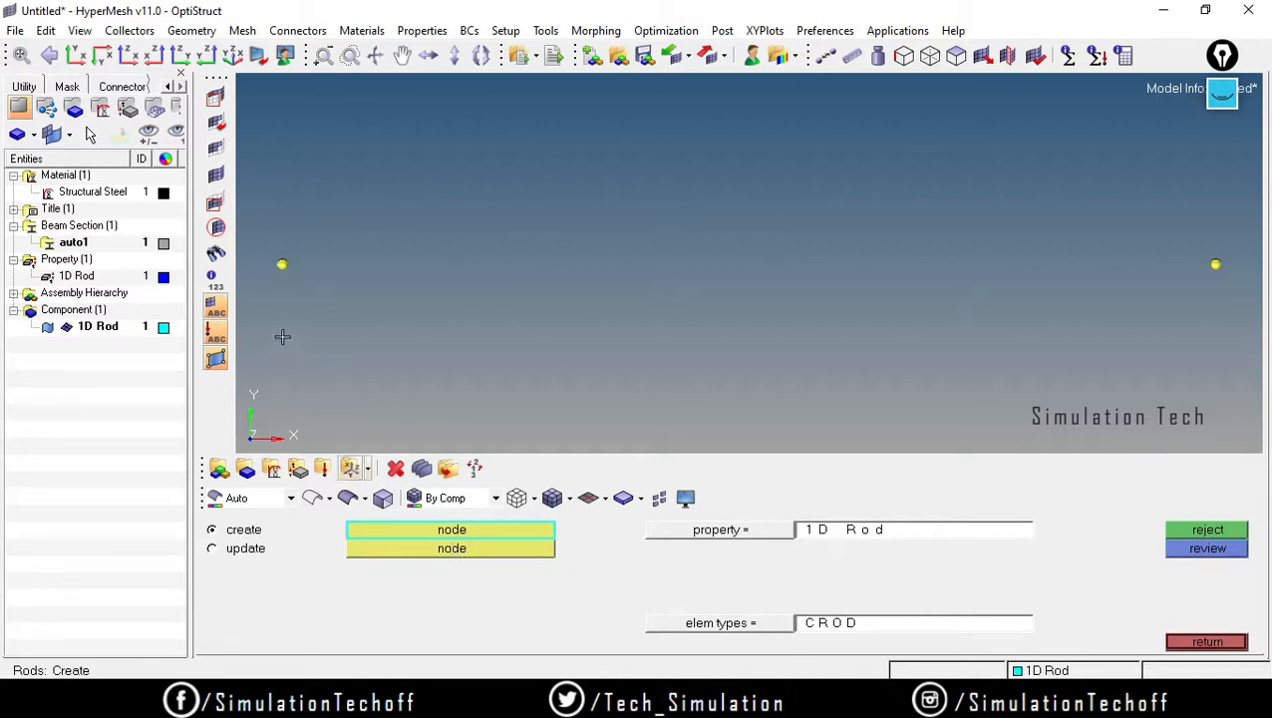
# Create the rod element from the origin node to the node at x 300 and leave rod creation
pyautogui.click(282, 264)
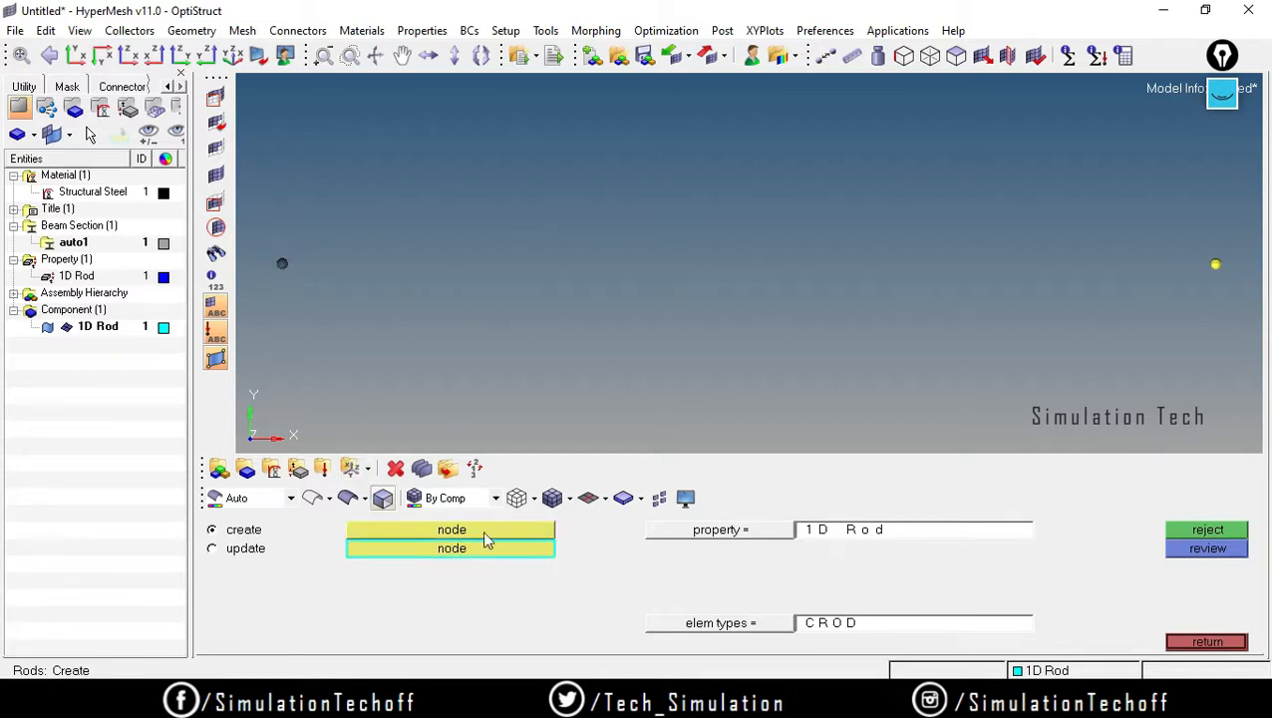
pyautogui.click(1214, 264)
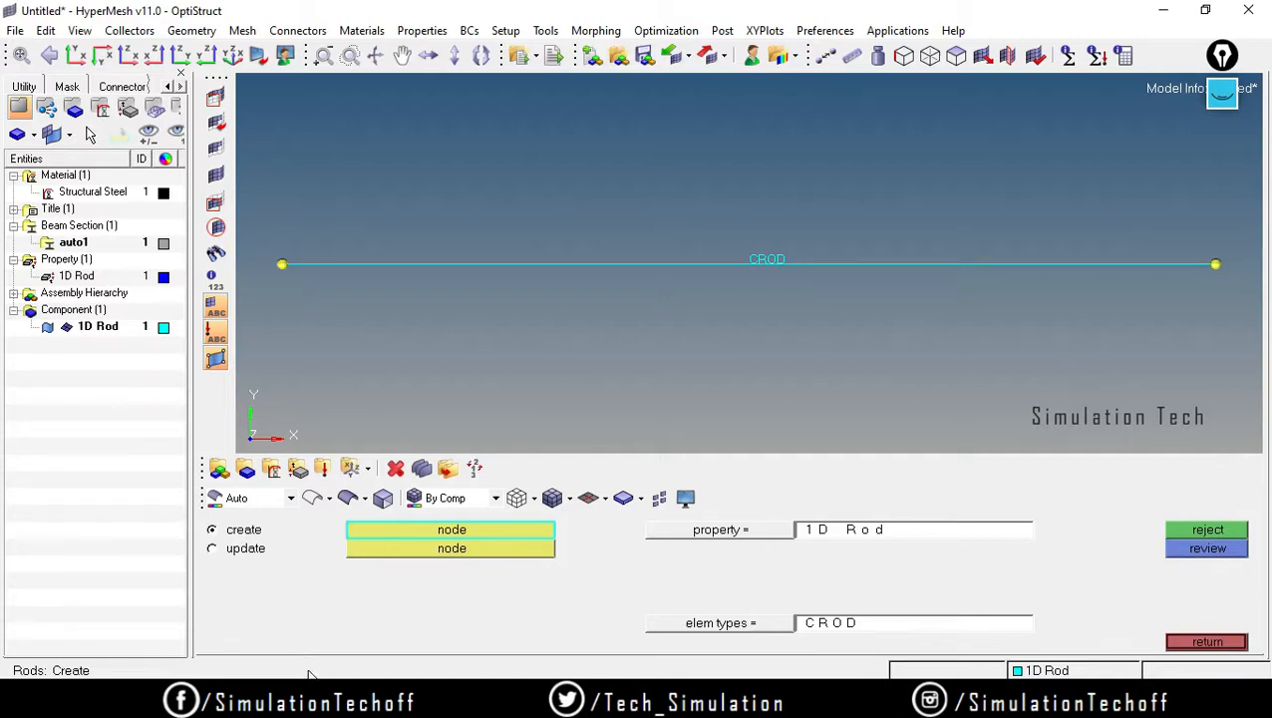
pyautogui.click(1206, 641)
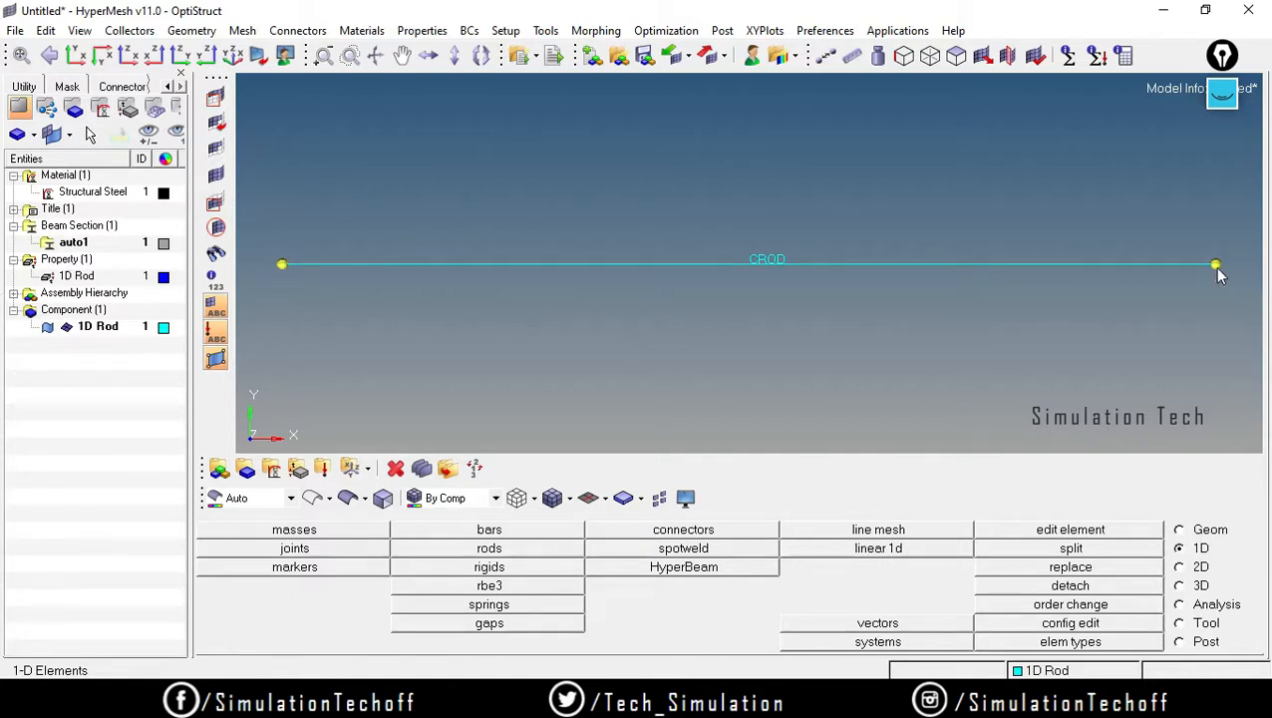
# Start a new load collector named SPC with no card image and a black color
pyautogui.click(324, 471)
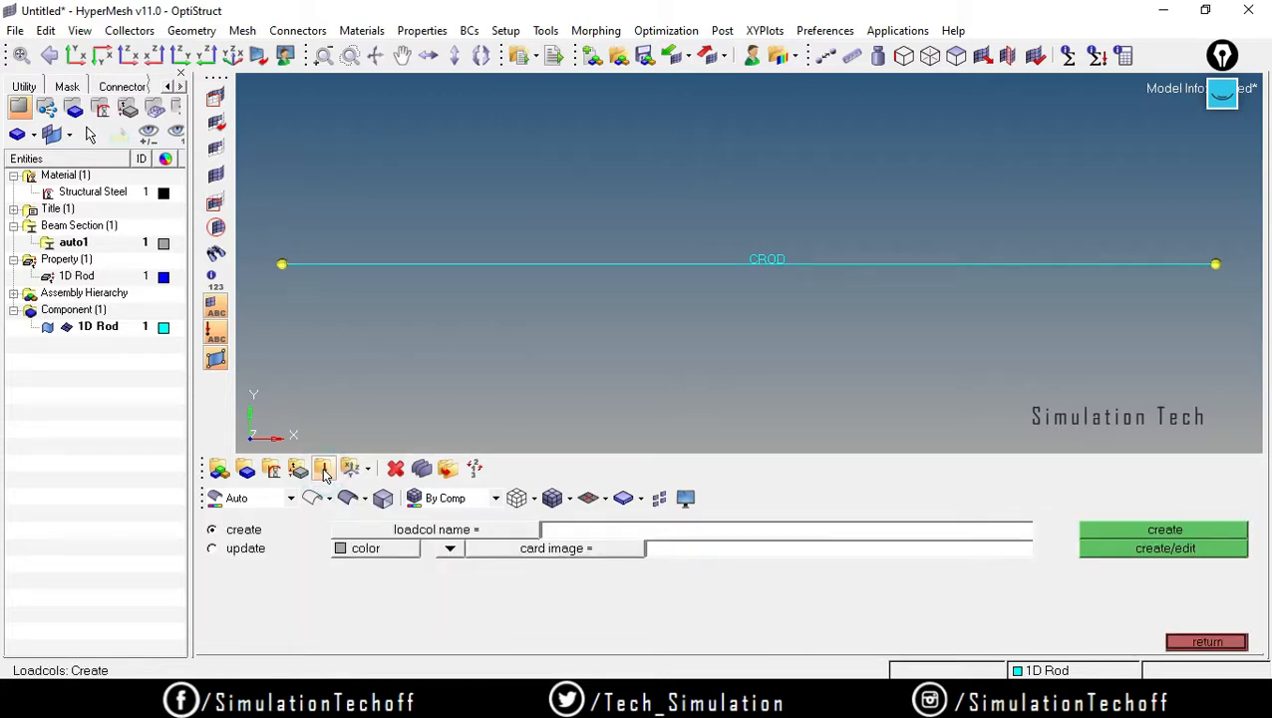
pyautogui.click(563, 533)
pyautogui.write('D')
pyautogui.press('BackSpace')
pyautogui.write('SPC_')
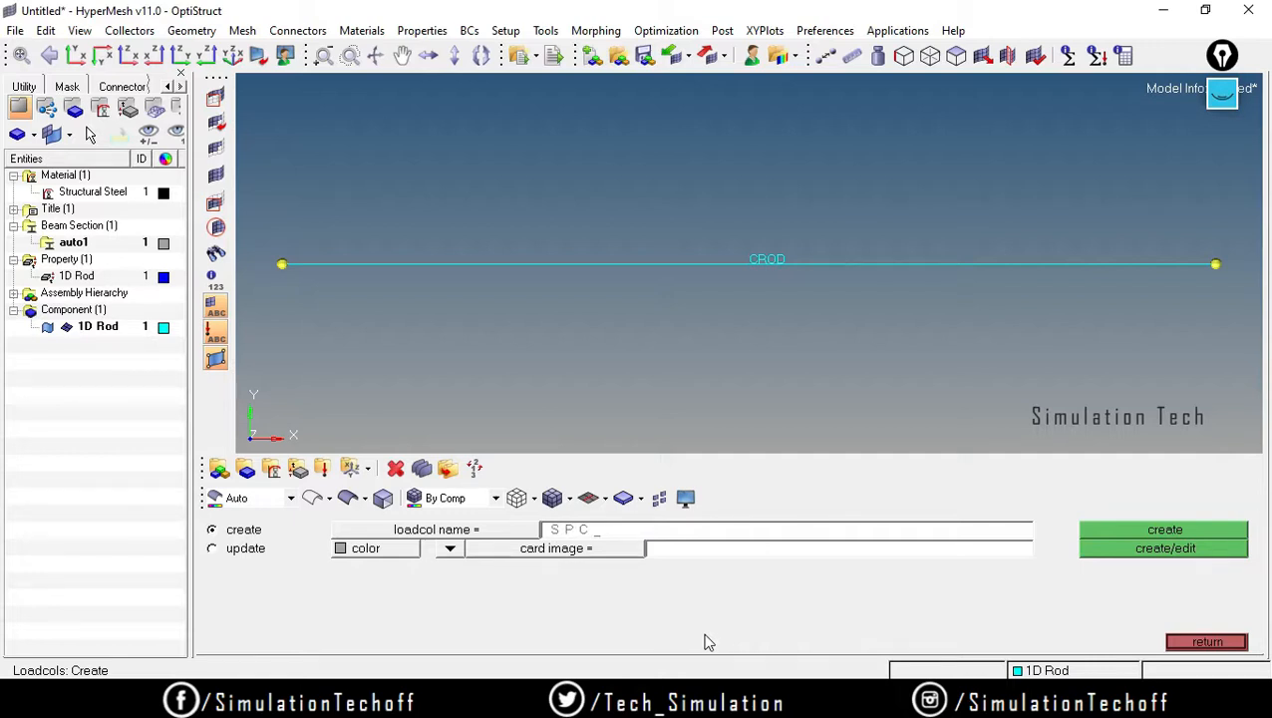
pyautogui.click(444, 554)
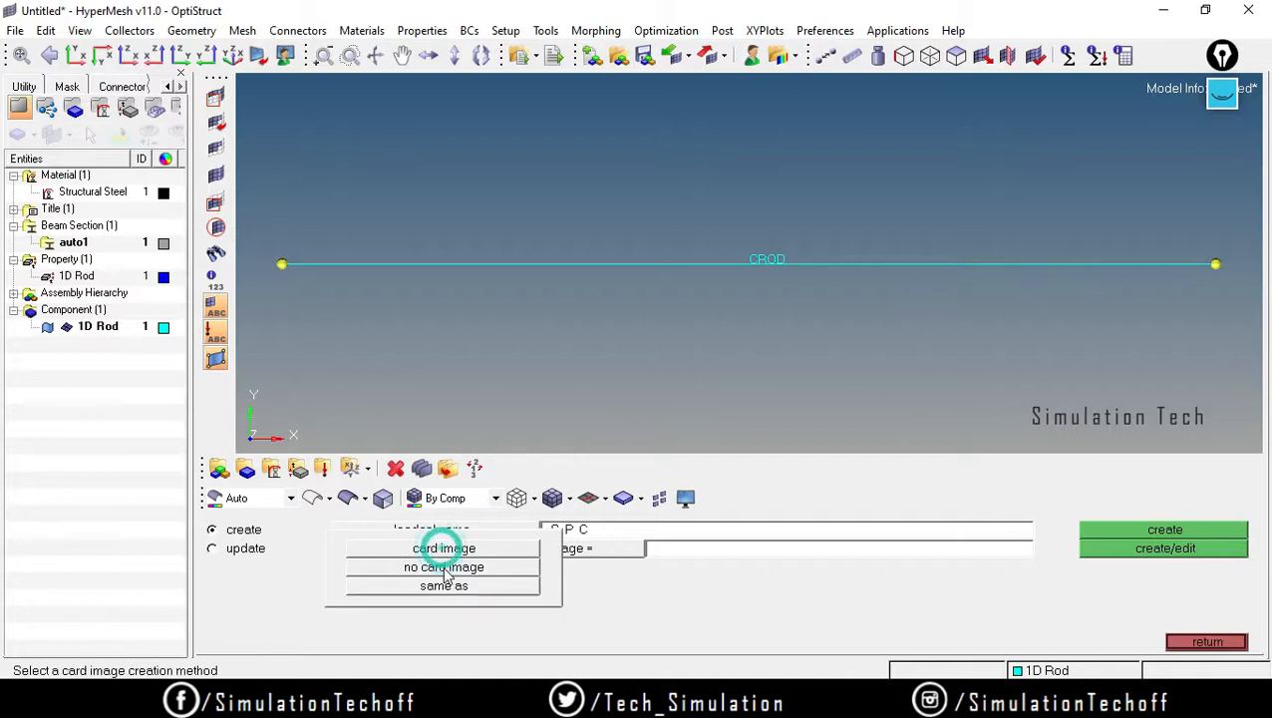
pyautogui.click(445, 566)
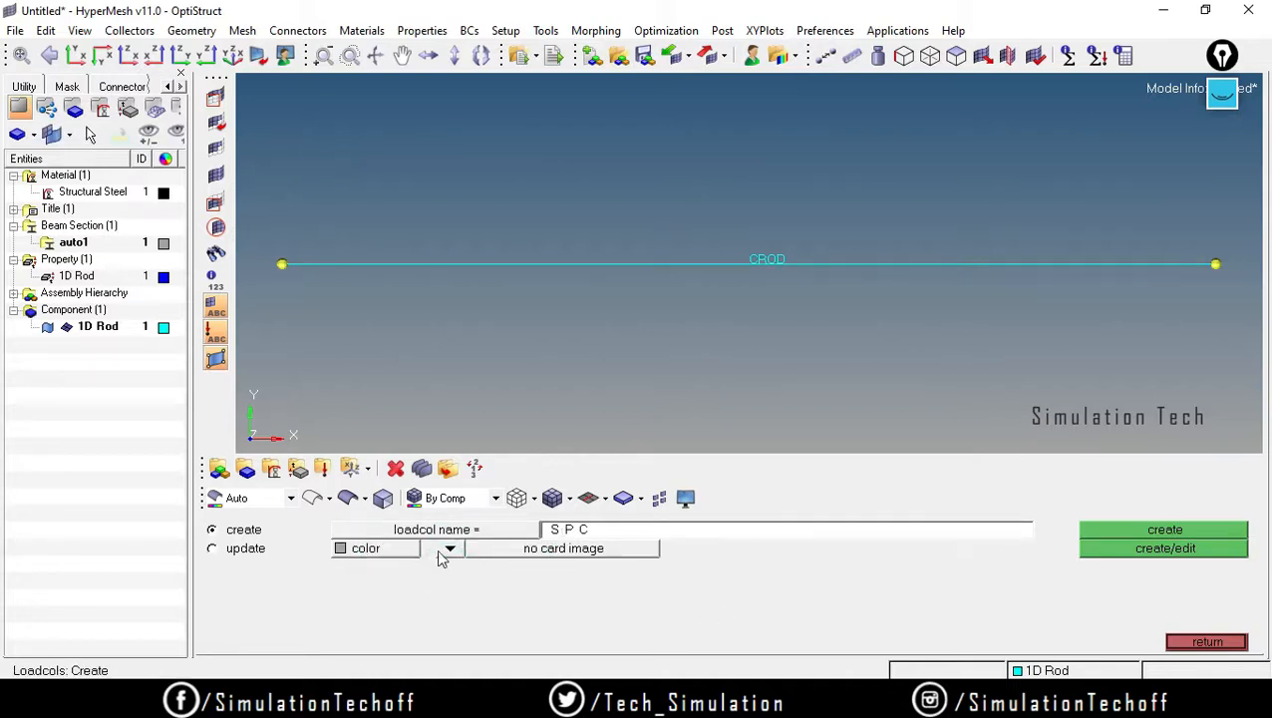
pyautogui.click(378, 549)
pyautogui.click(332, 501)
# Create the SPC load collector, expand the Load Collector entry in the model tree and leave collector creation
pyautogui.click(1133, 534)
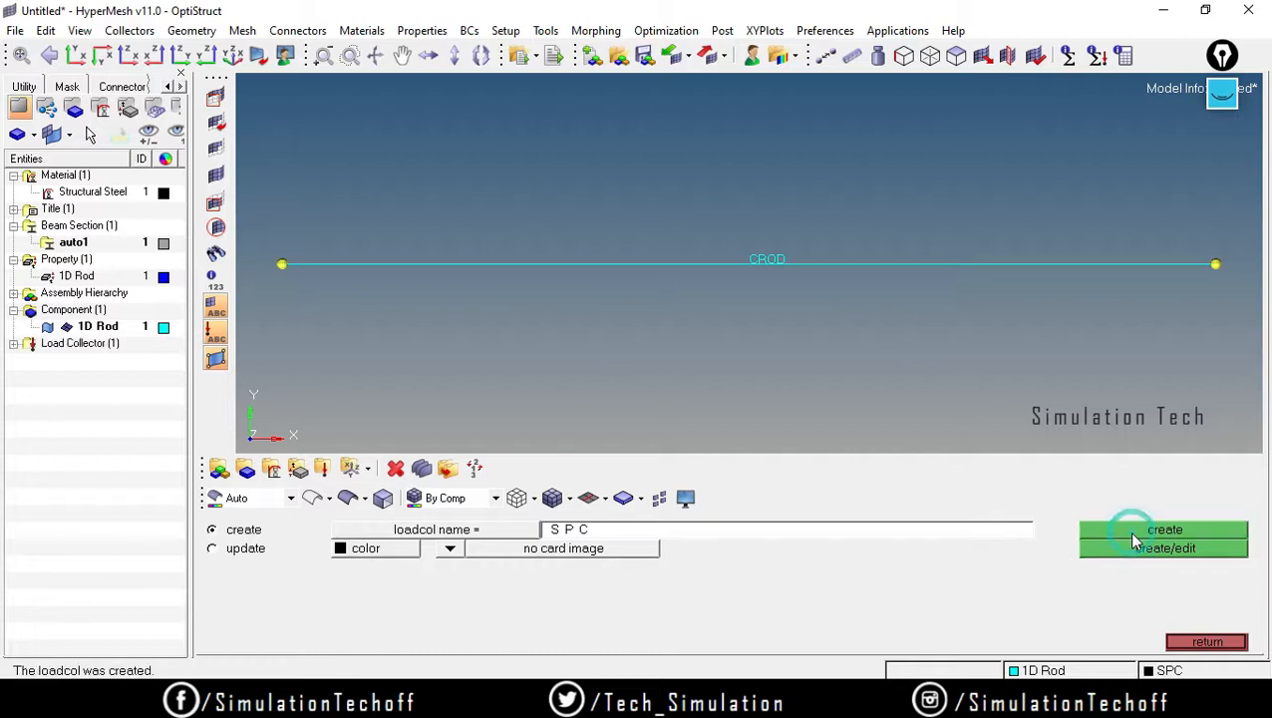
pyautogui.click(13, 344)
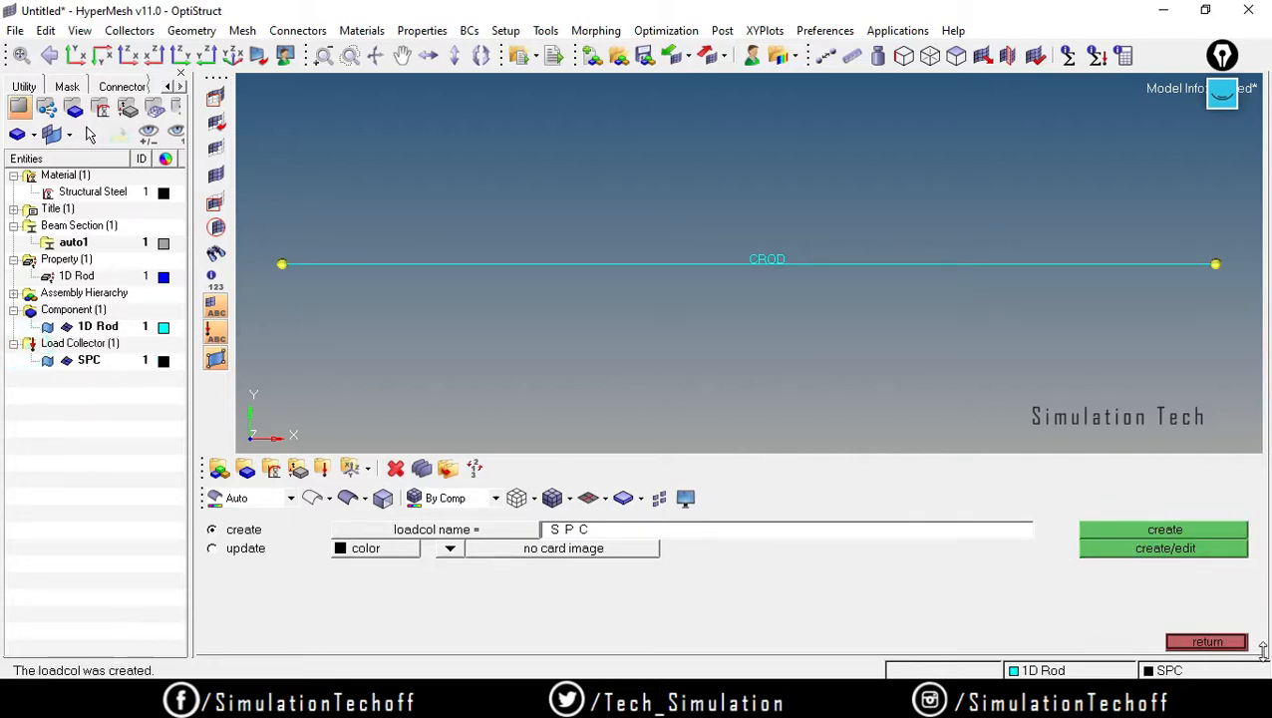
pyautogui.click(1214, 642)
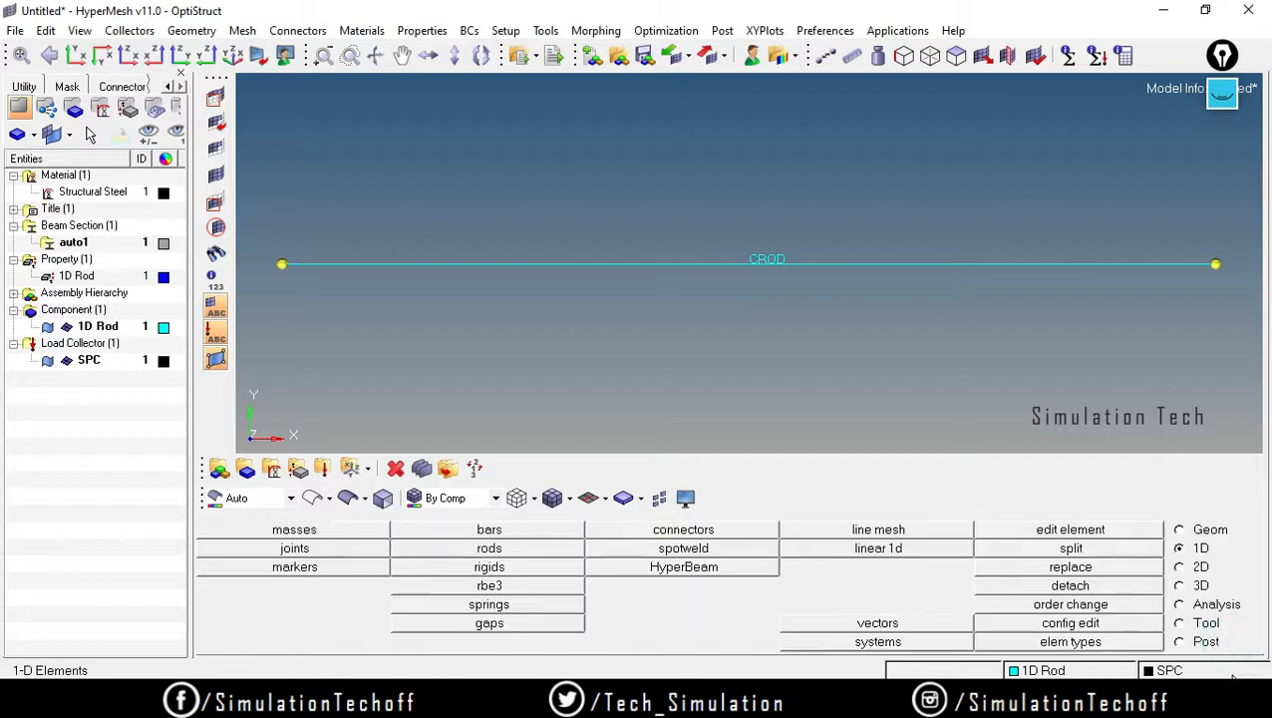
# Create an SPC constraint on the node at the rod's origin end, fixing dof1 to dof6 at 0
pyautogui.click(1196, 608)
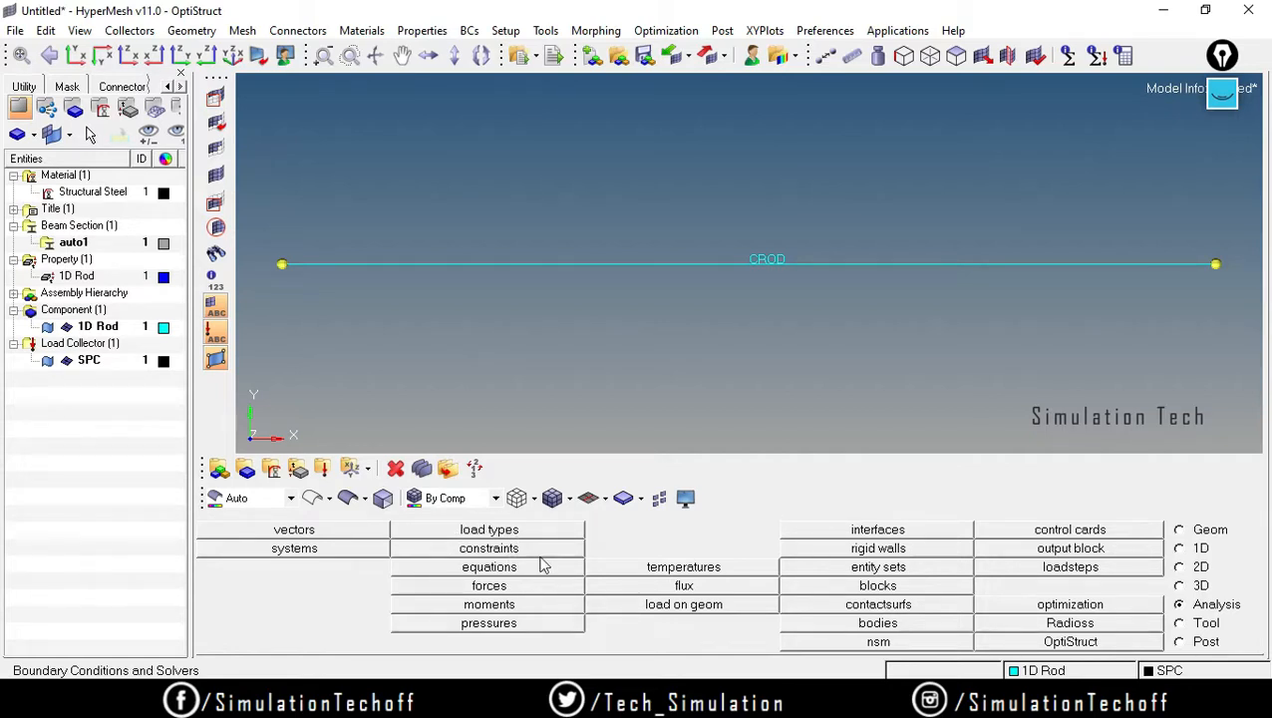
pyautogui.click(491, 549)
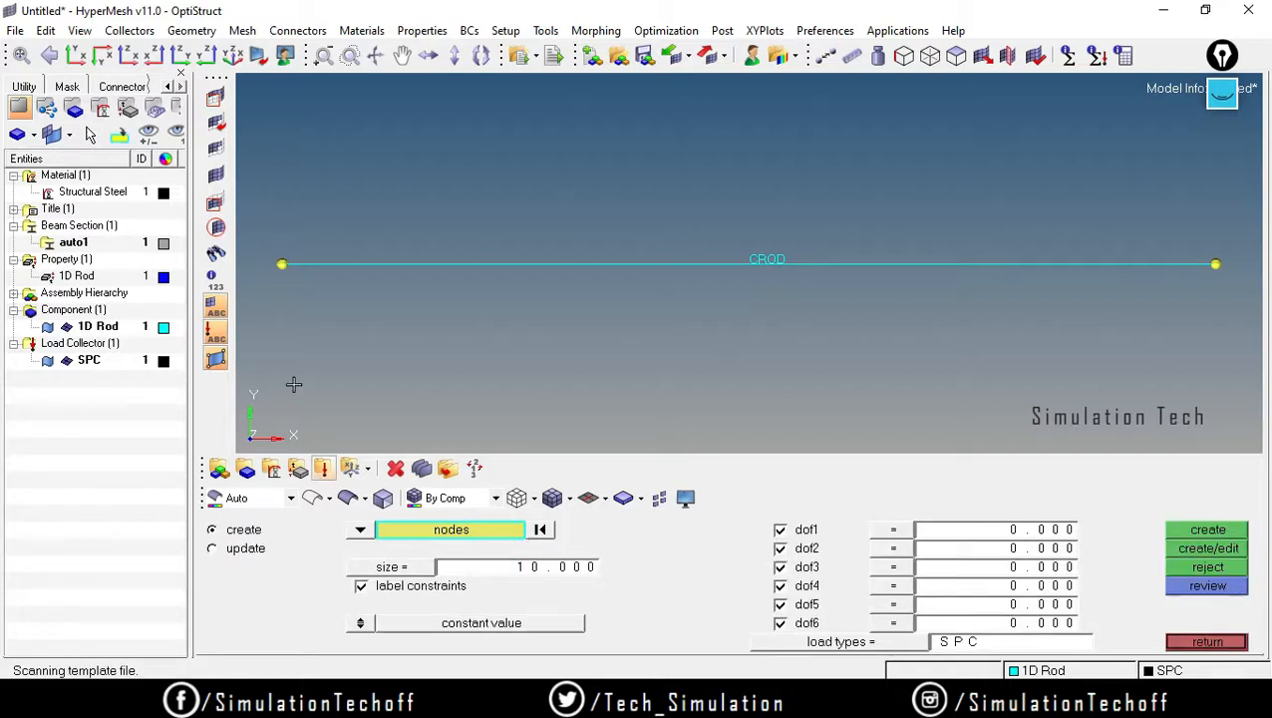
pyautogui.click(281, 264)
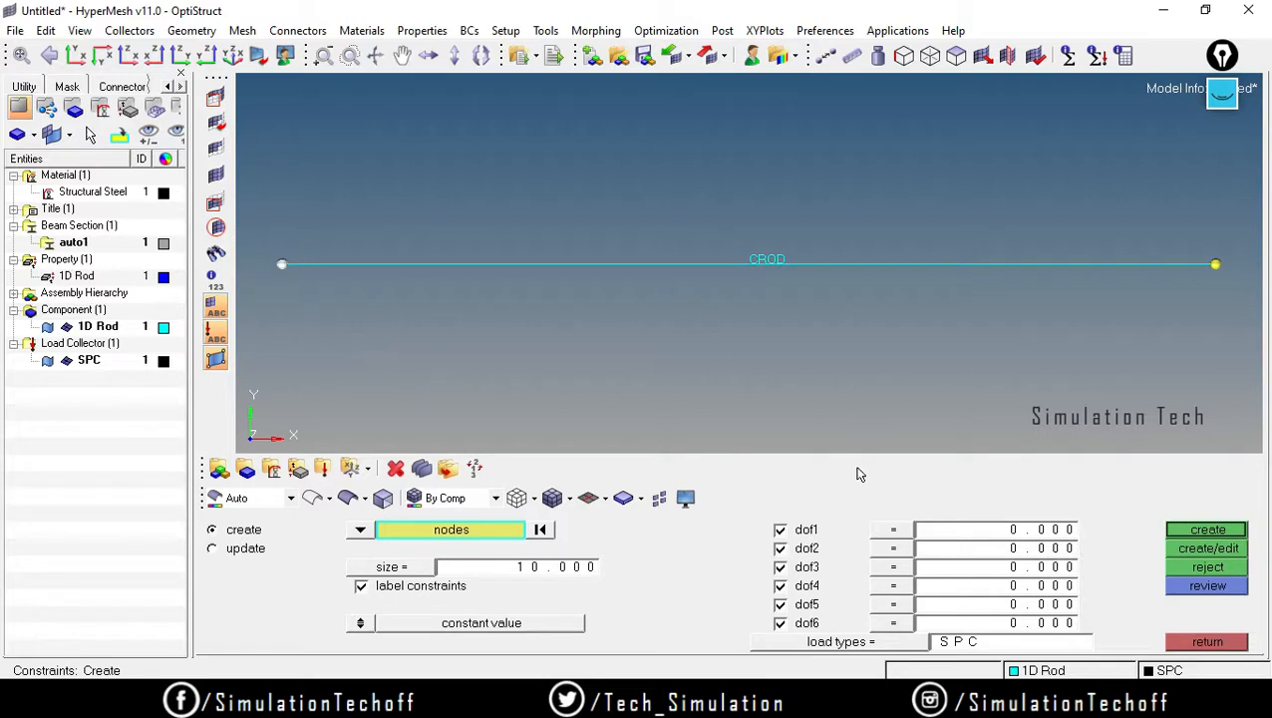
pyautogui.click(1210, 531)
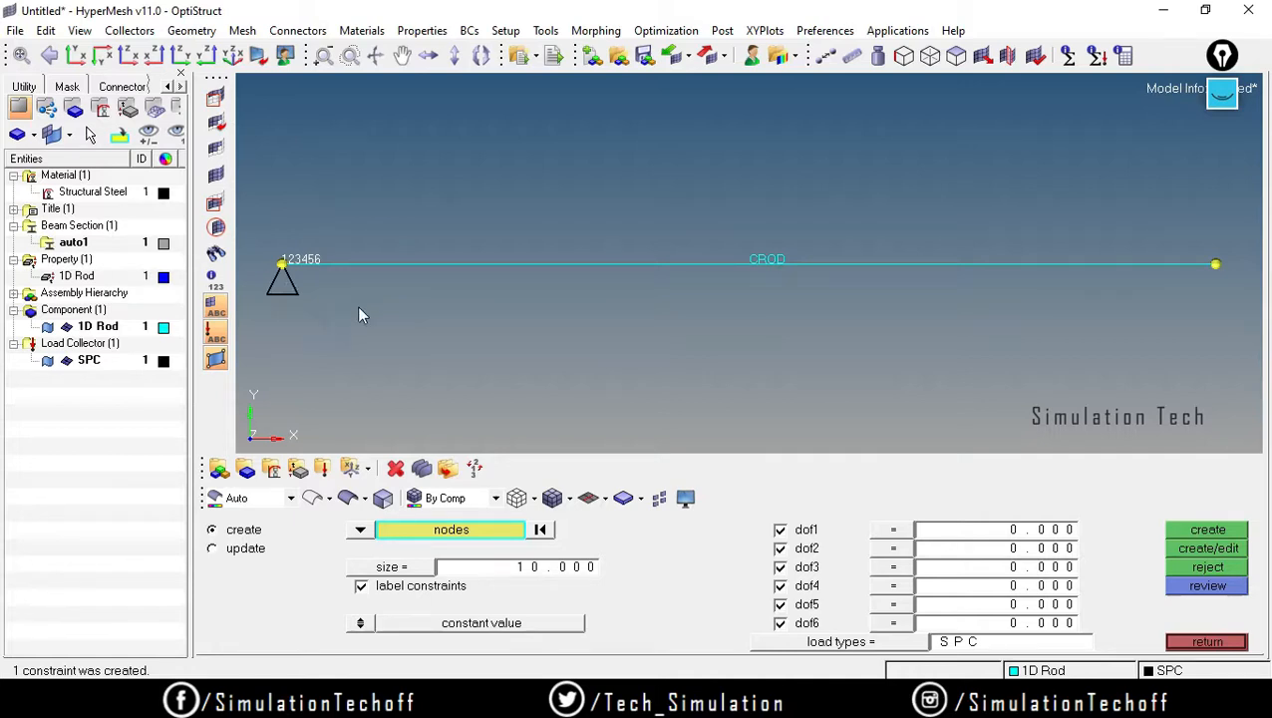
# Set the constraint symbol size to 15 and leave constraint creation
pyautogui.click(531, 570)
pyautogui.write('15')
pyautogui.press('Return')
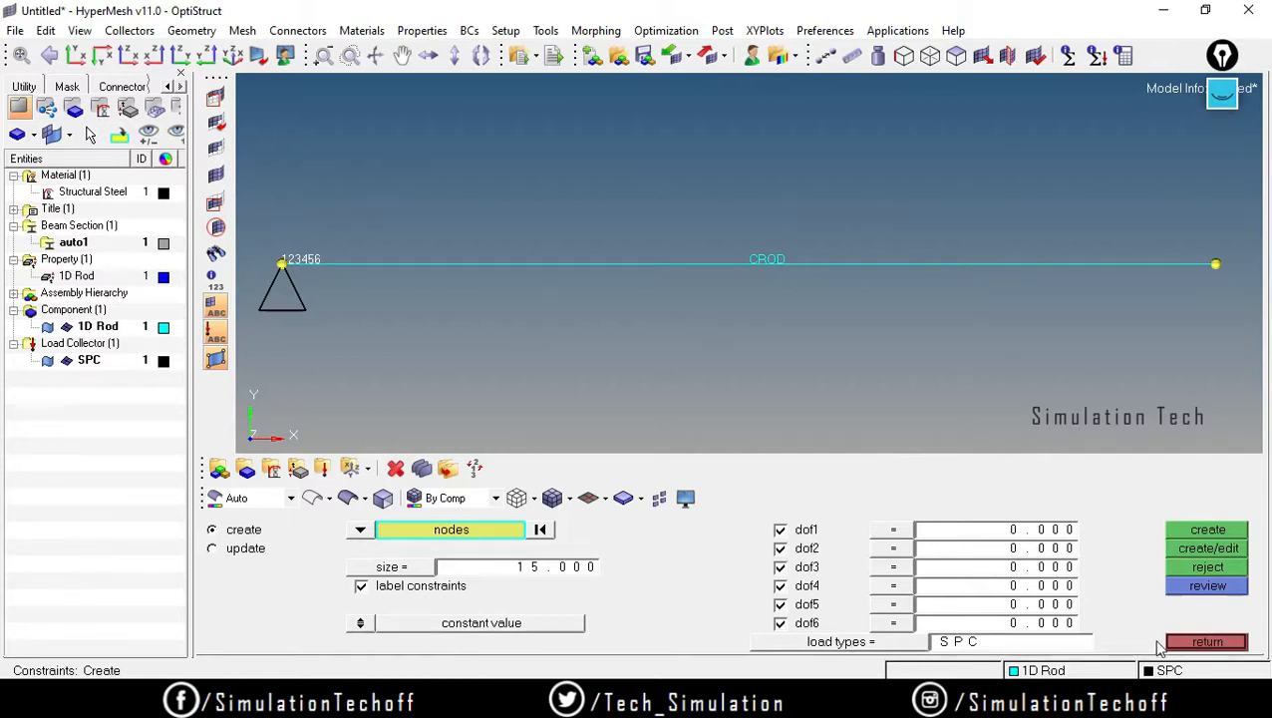
pyautogui.click(1206, 642)
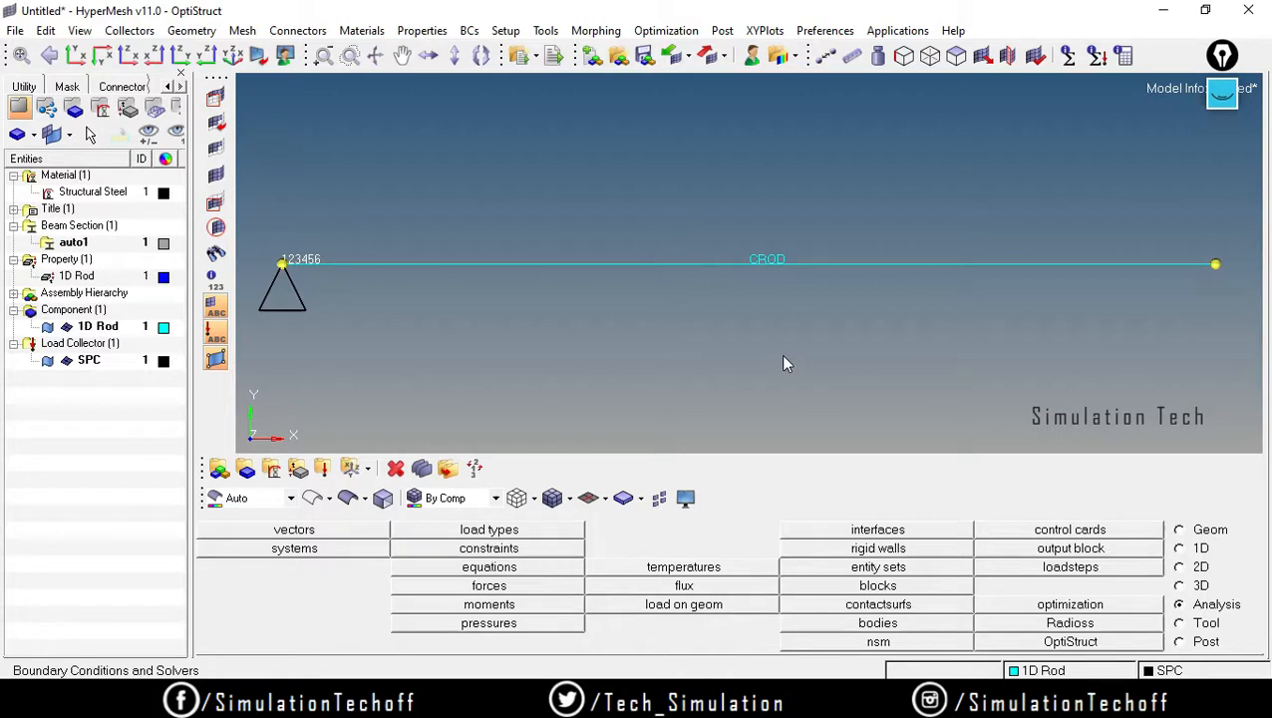
# Create a load collector named Force with blue color and no card image, and leave collector creation
pyautogui.click(323, 469)
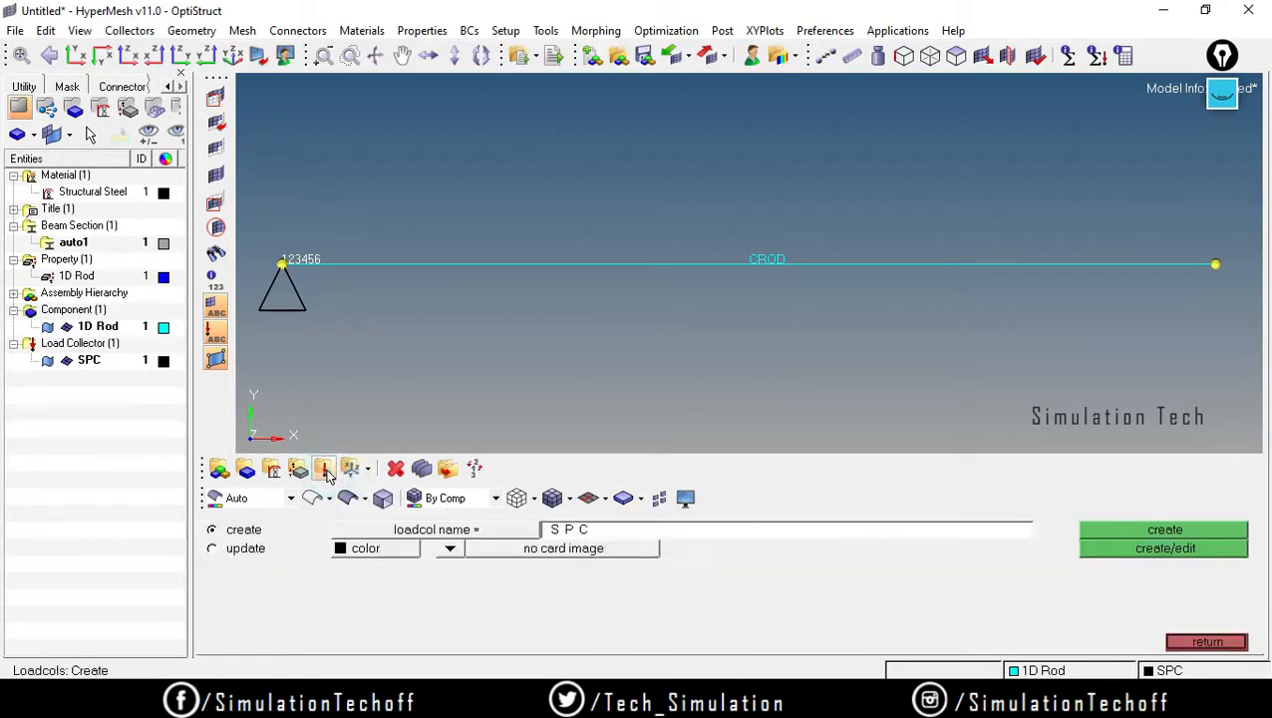
pyautogui.click(605, 531)
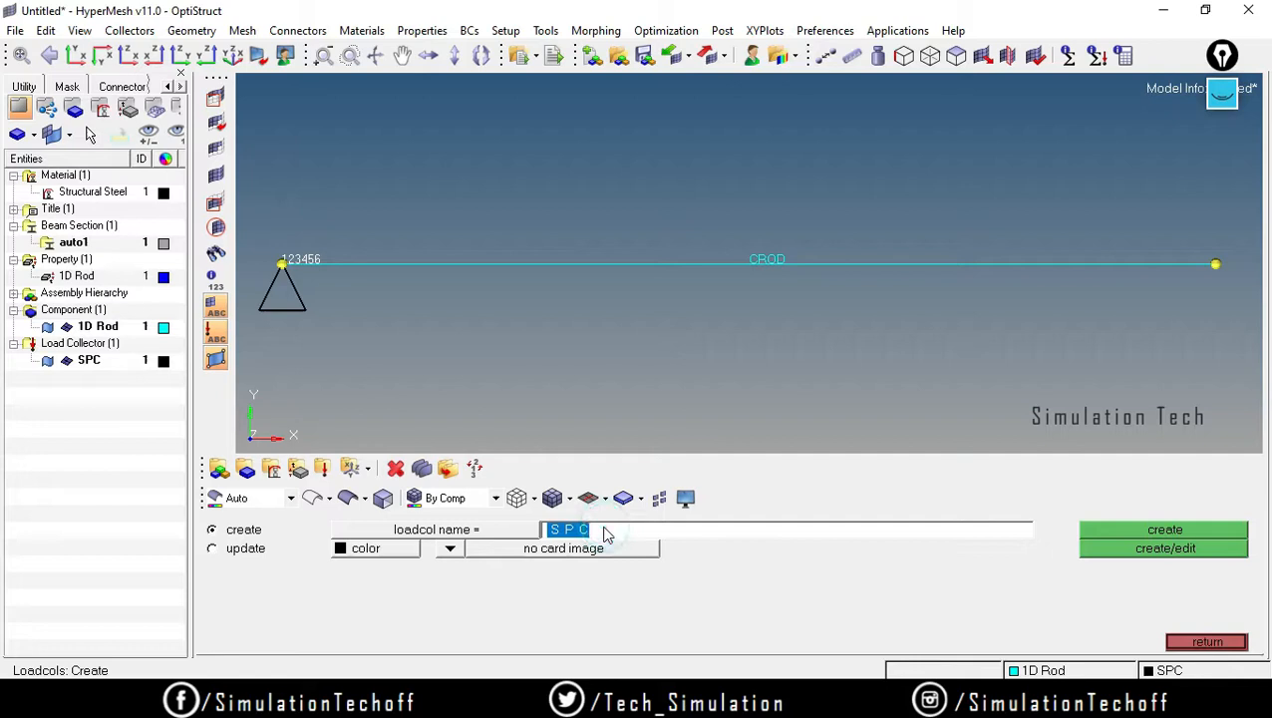
pyautogui.write('F')
pyautogui.write('i')
pyautogui.write('orc')
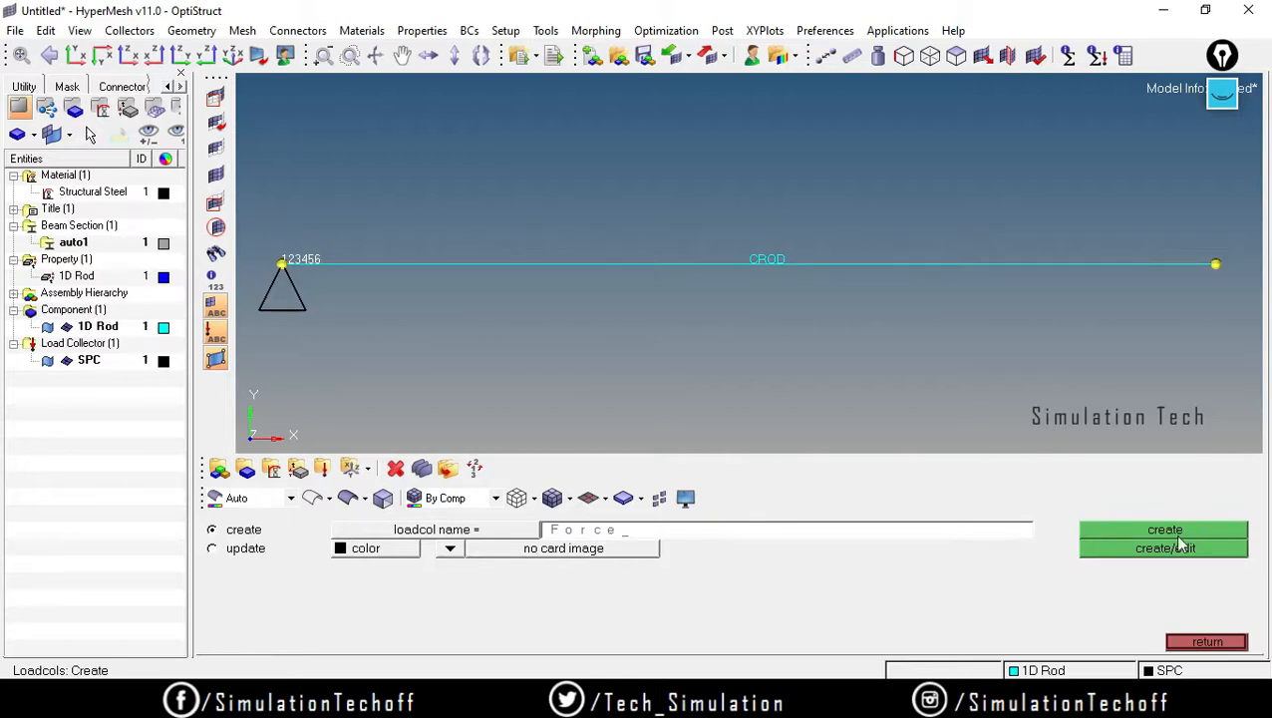
pyautogui.click(381, 552)
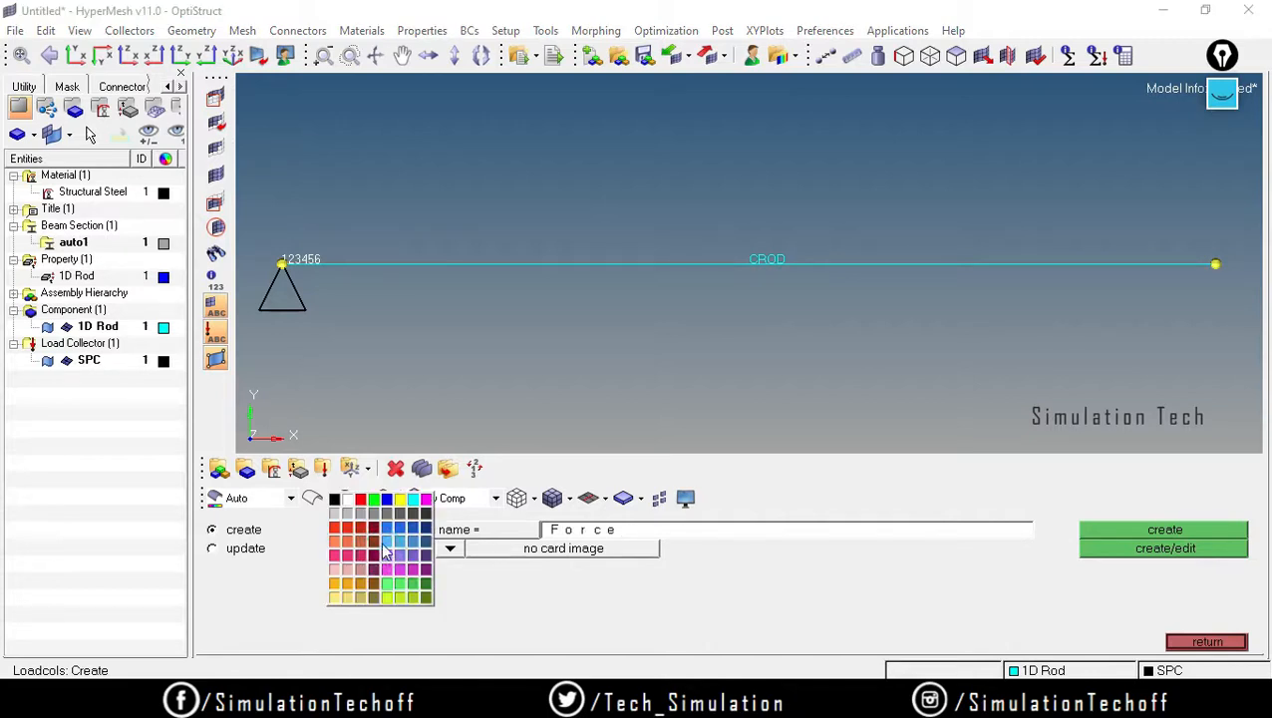
pyautogui.click(386, 502)
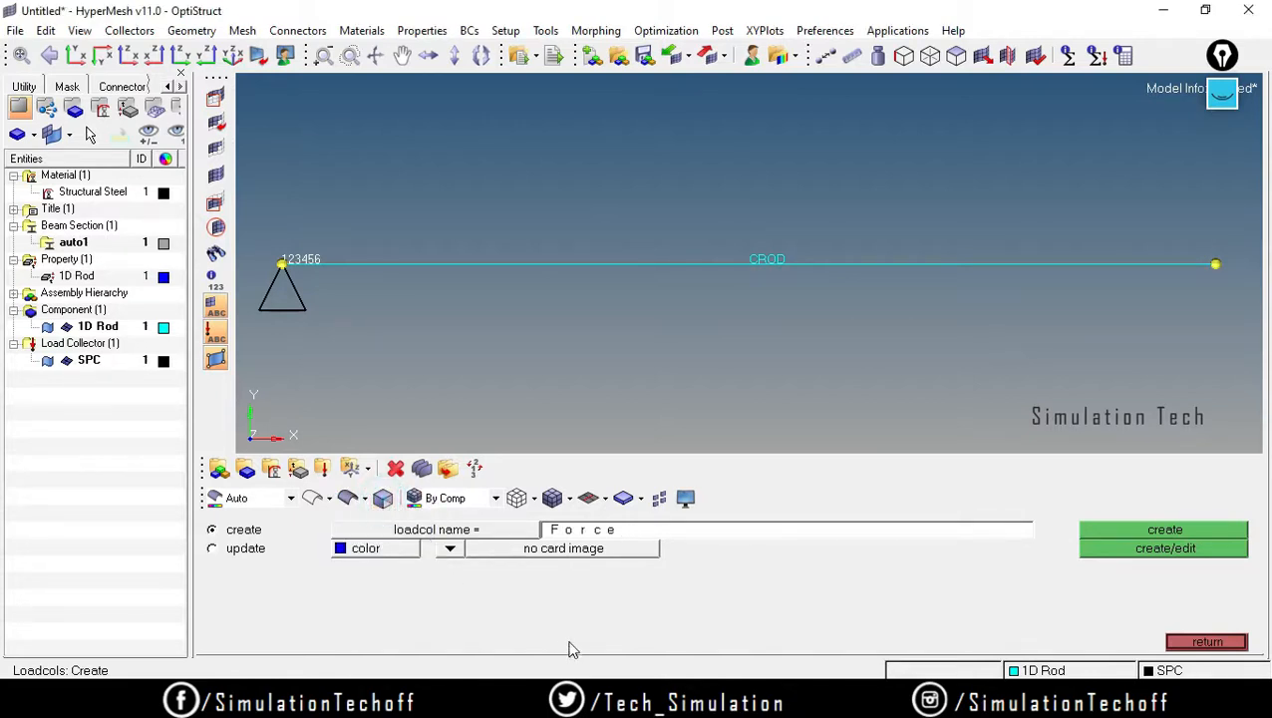
pyautogui.click(1211, 533)
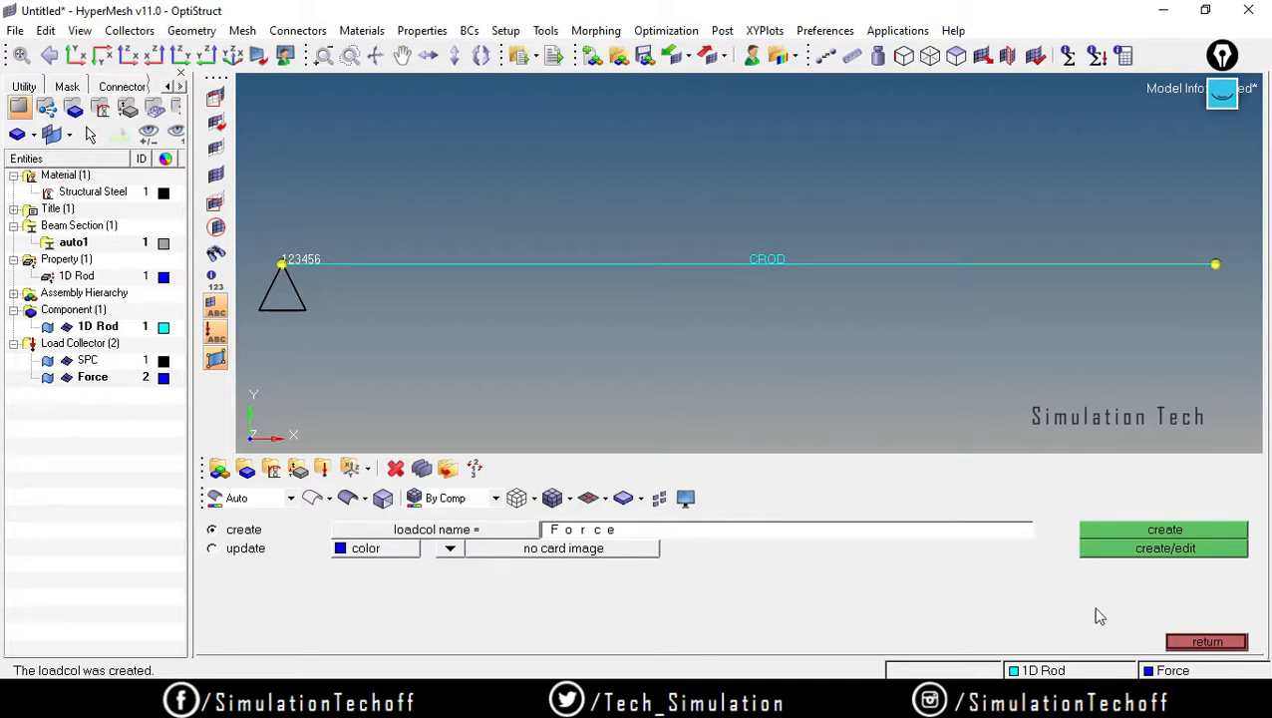
pyautogui.click(1206, 643)
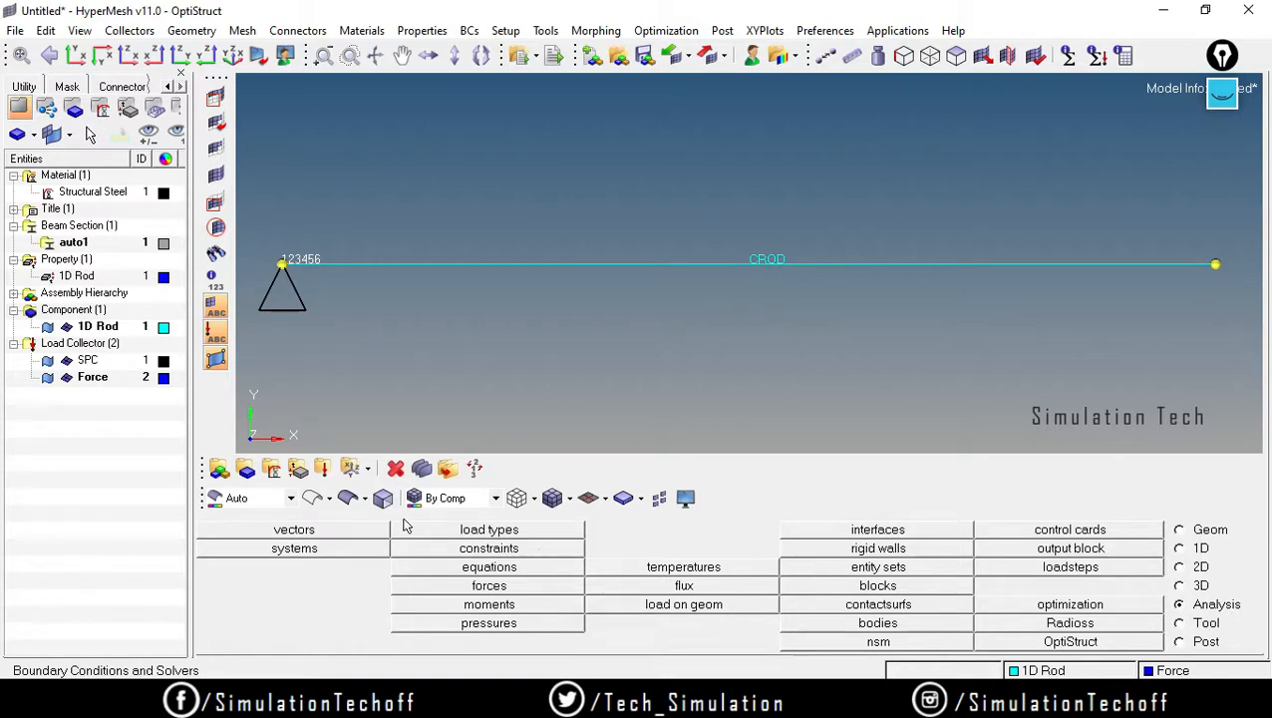
# Set the force load type to FORCE and leave the load types settings
pyautogui.click(509, 529)
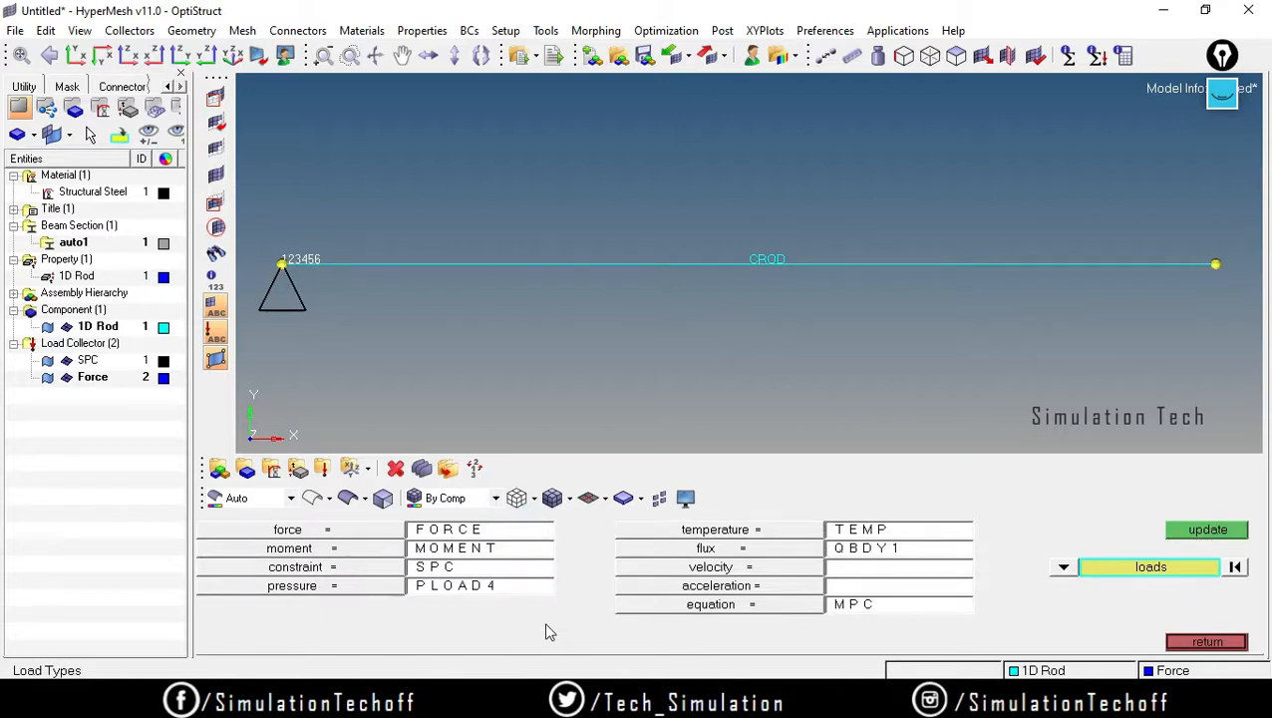
pyautogui.click(342, 536)
pyautogui.click(411, 550)
pyautogui.click(1200, 642)
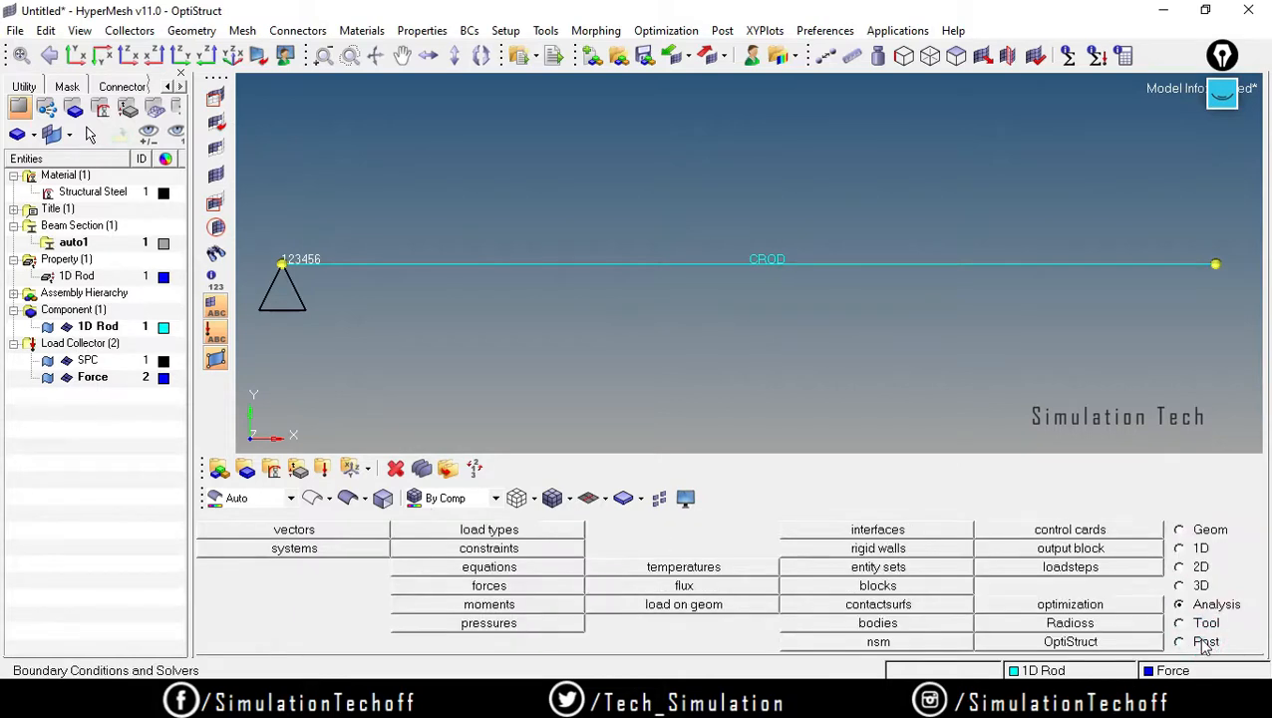
# Create a FORCE load of magnitude 200 along the x-axis on the rod's free end node
pyautogui.click(519, 586)
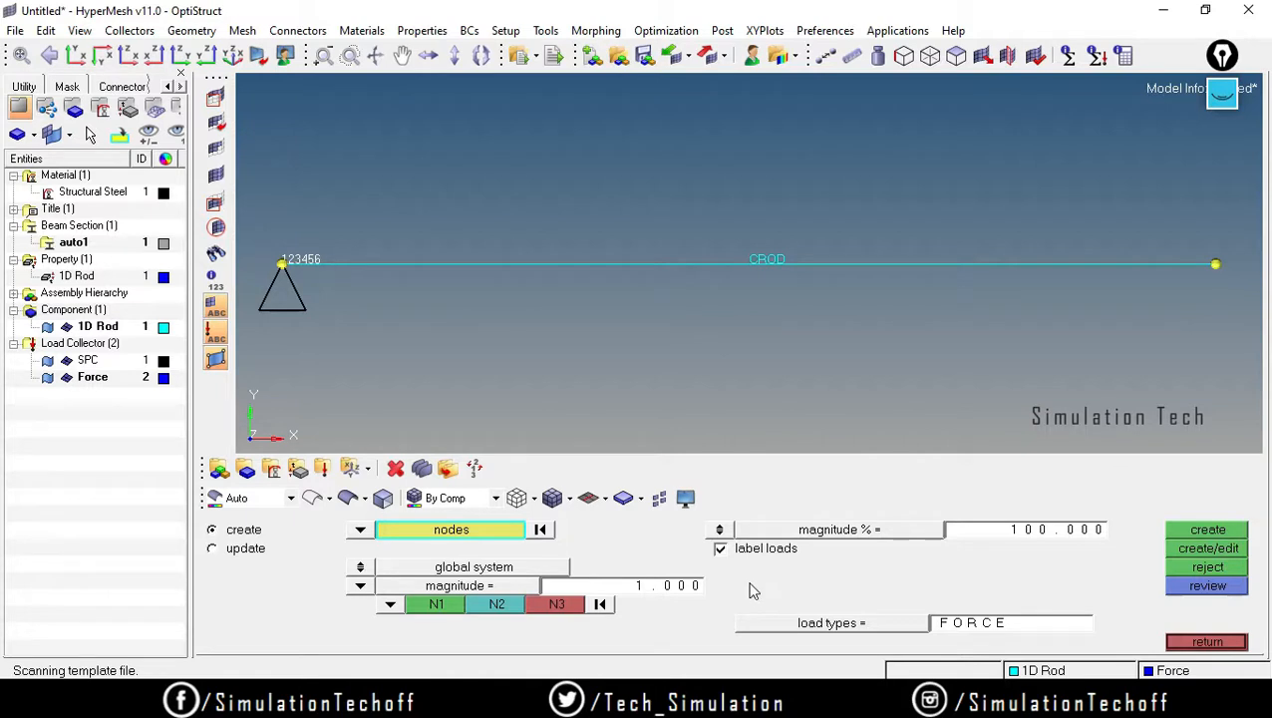
pyautogui.click(639, 593)
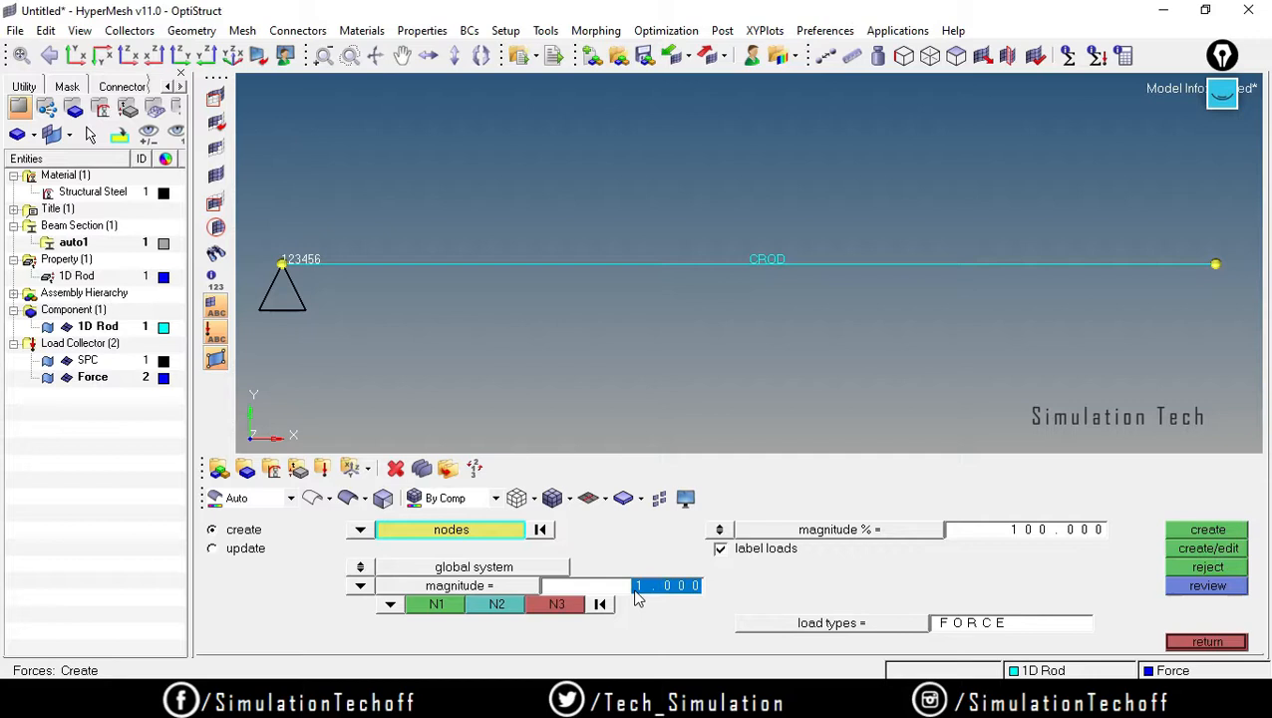
pyautogui.write('200')
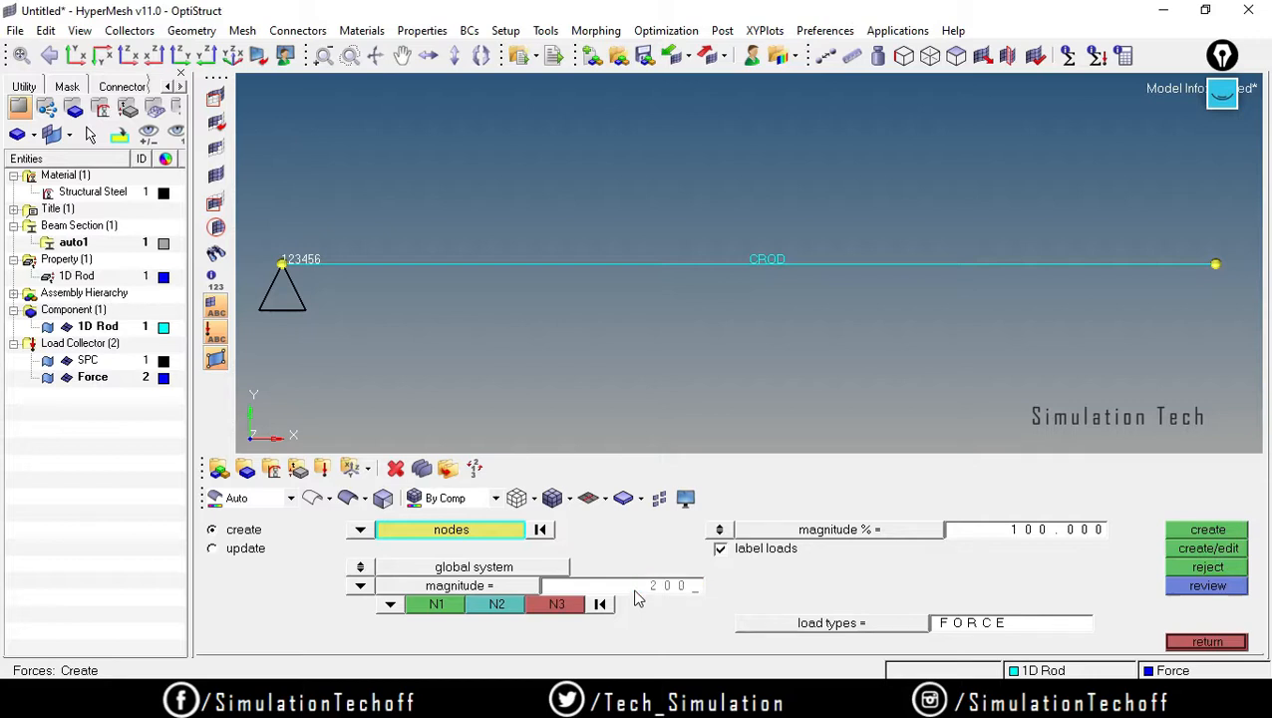
pyautogui.press('Return')
pyautogui.click(1215, 268)
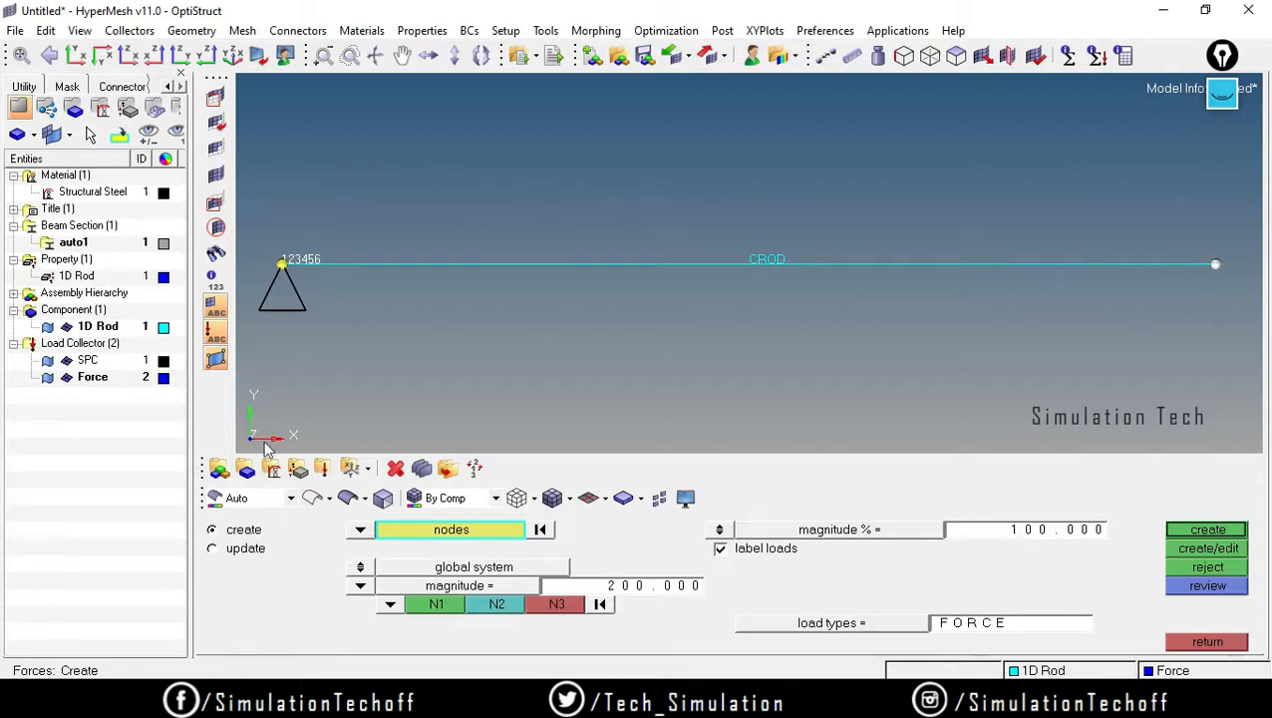
pyautogui.click(391, 604)
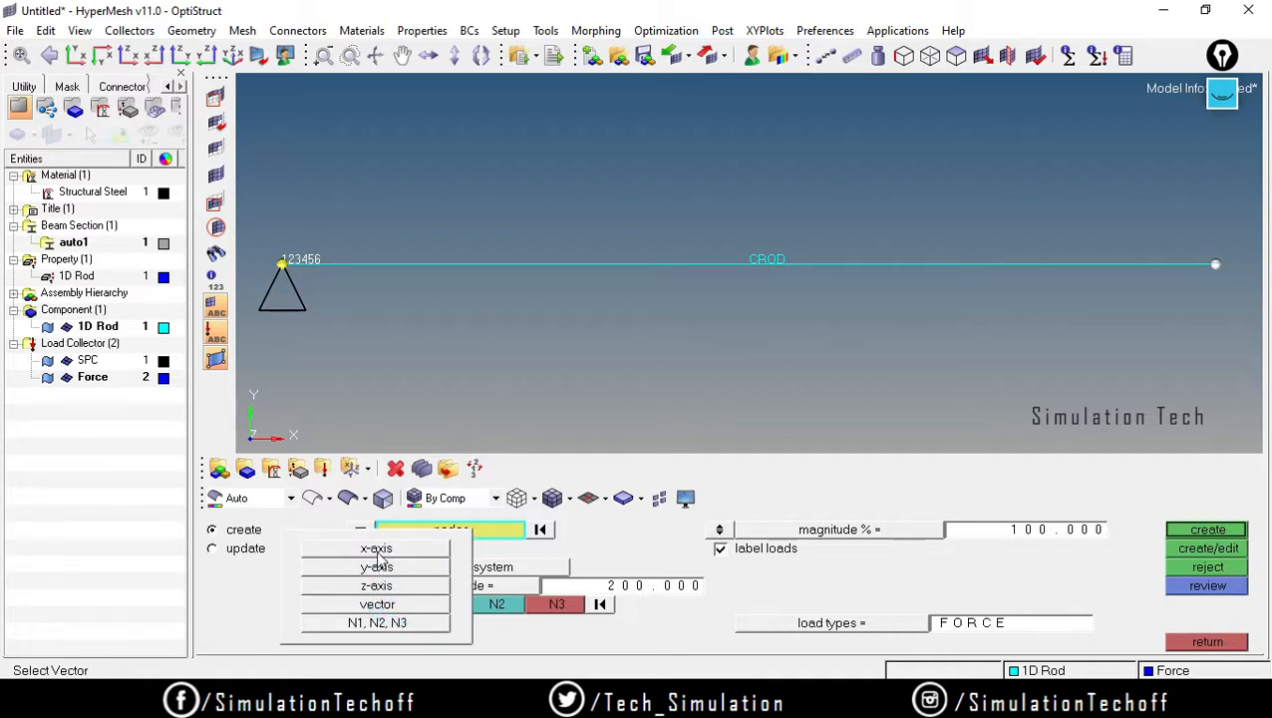
pyautogui.click(379, 551)
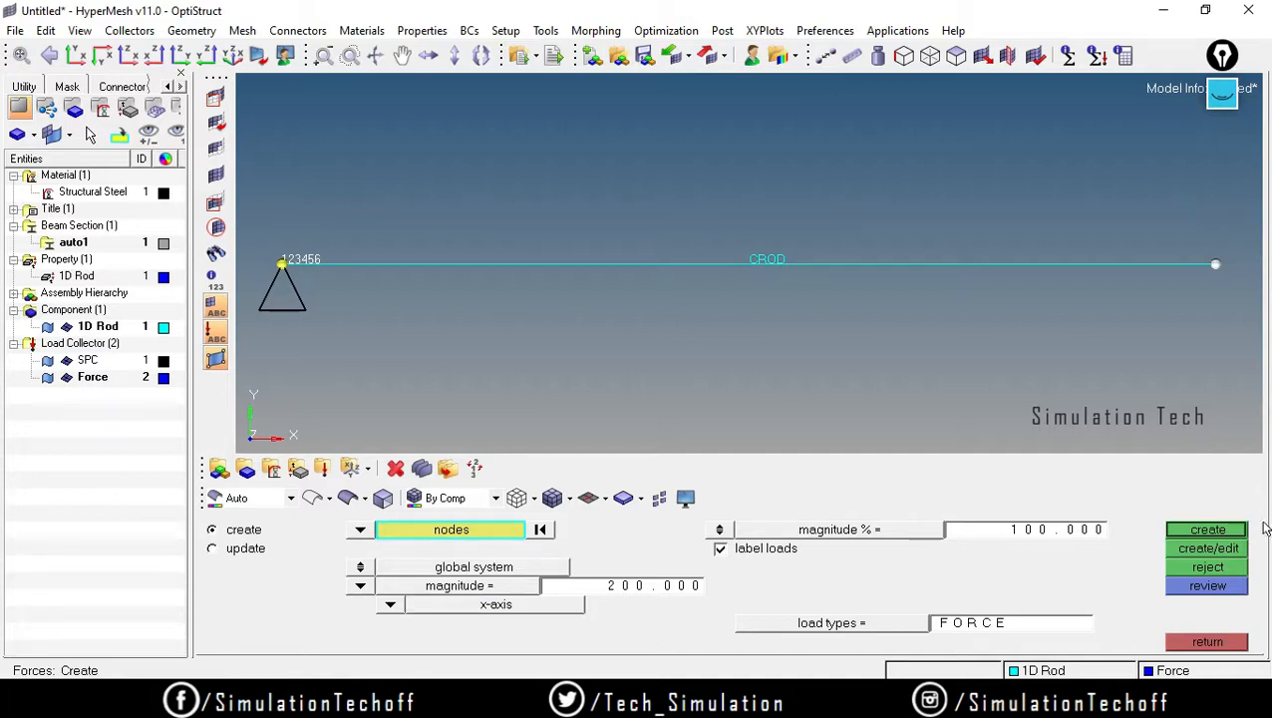
pyautogui.click(1207, 529)
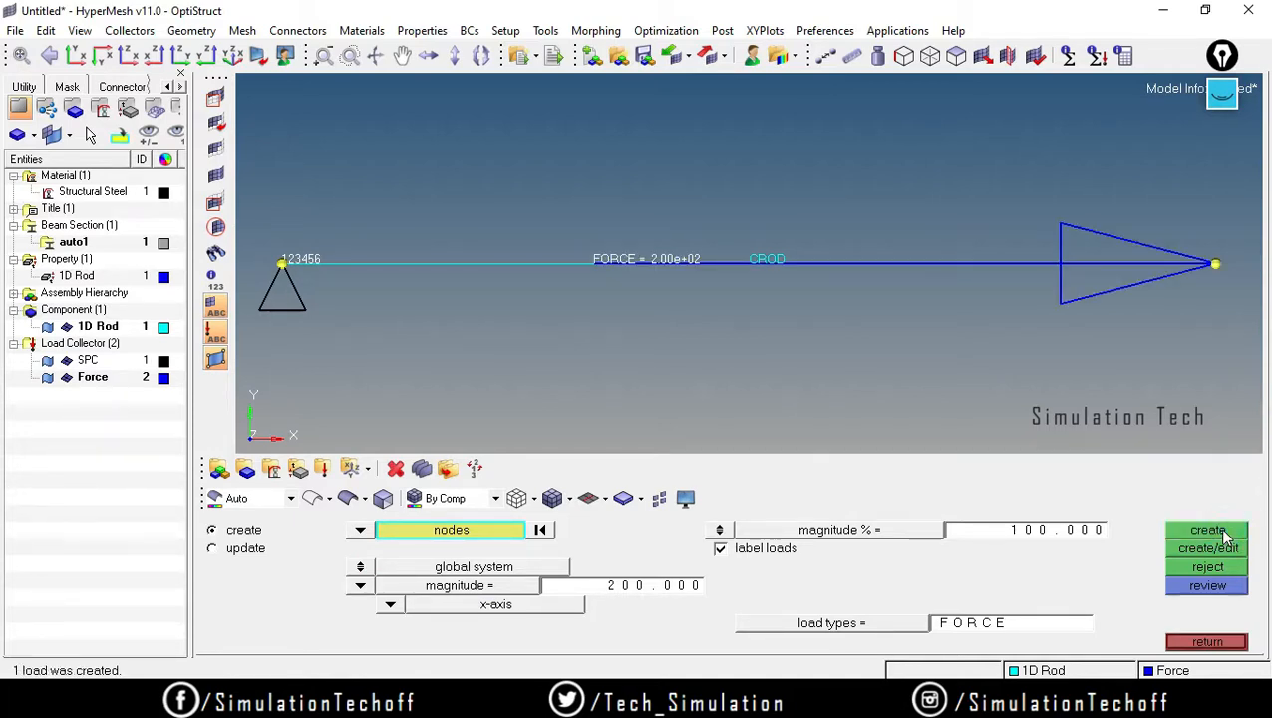
# Set the display magnitude percentage of the force arrow to 10
pyautogui.click(1012, 531)
pyautogui.write('10')
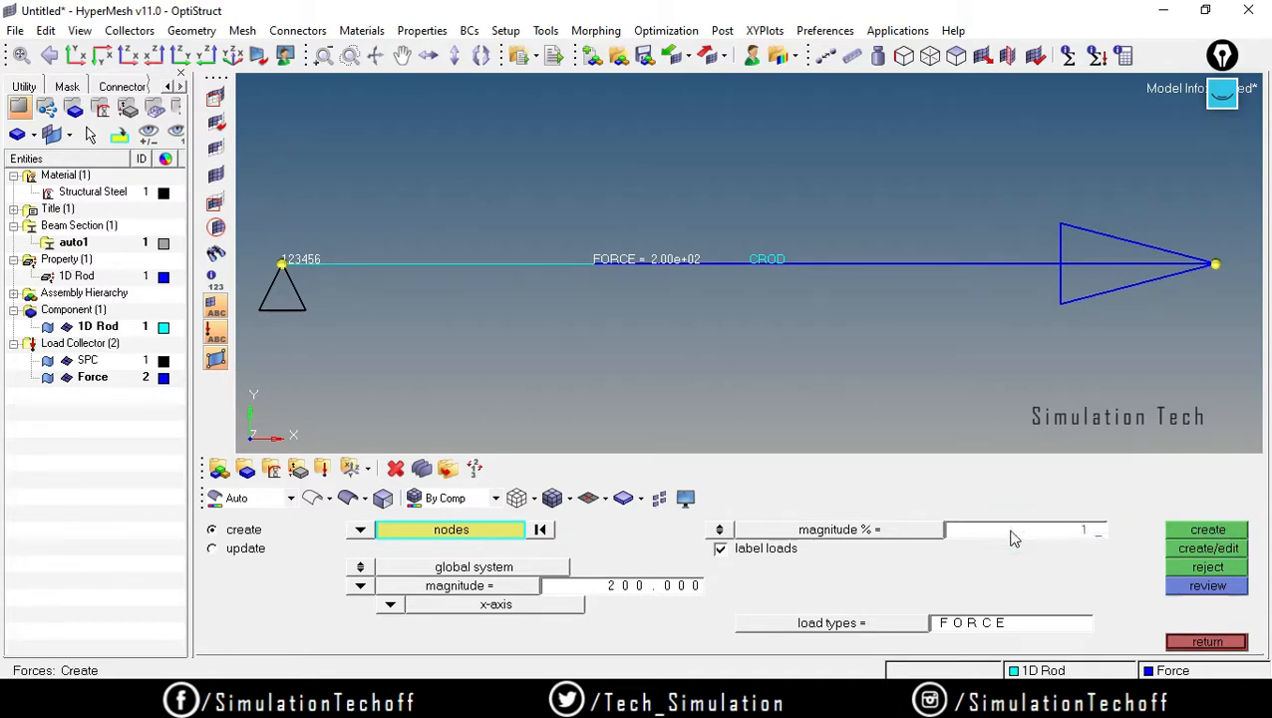
pyautogui.press('Return')
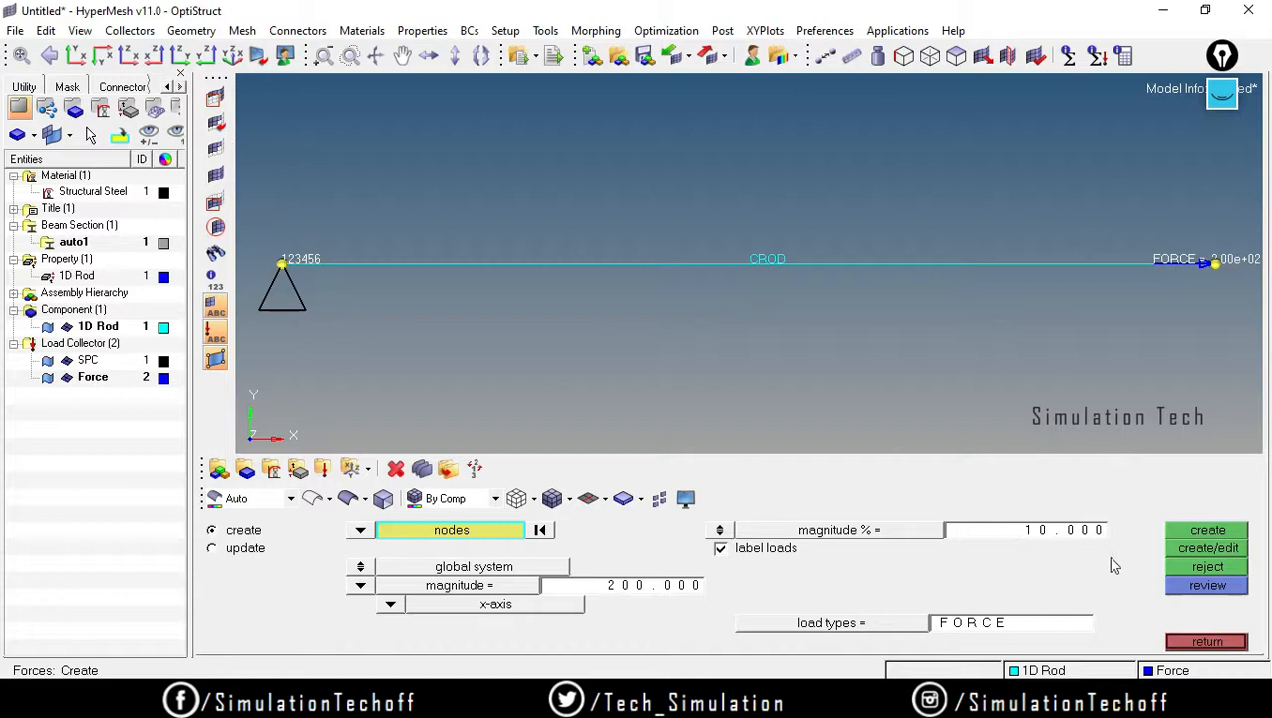
# Set the force arrow's display magnitude percentage to 25 and leave force creation
pyautogui.click(1061, 530)
pyautogui.write('25')
pyautogui.press('Return')
pyautogui.click(1071, 386)
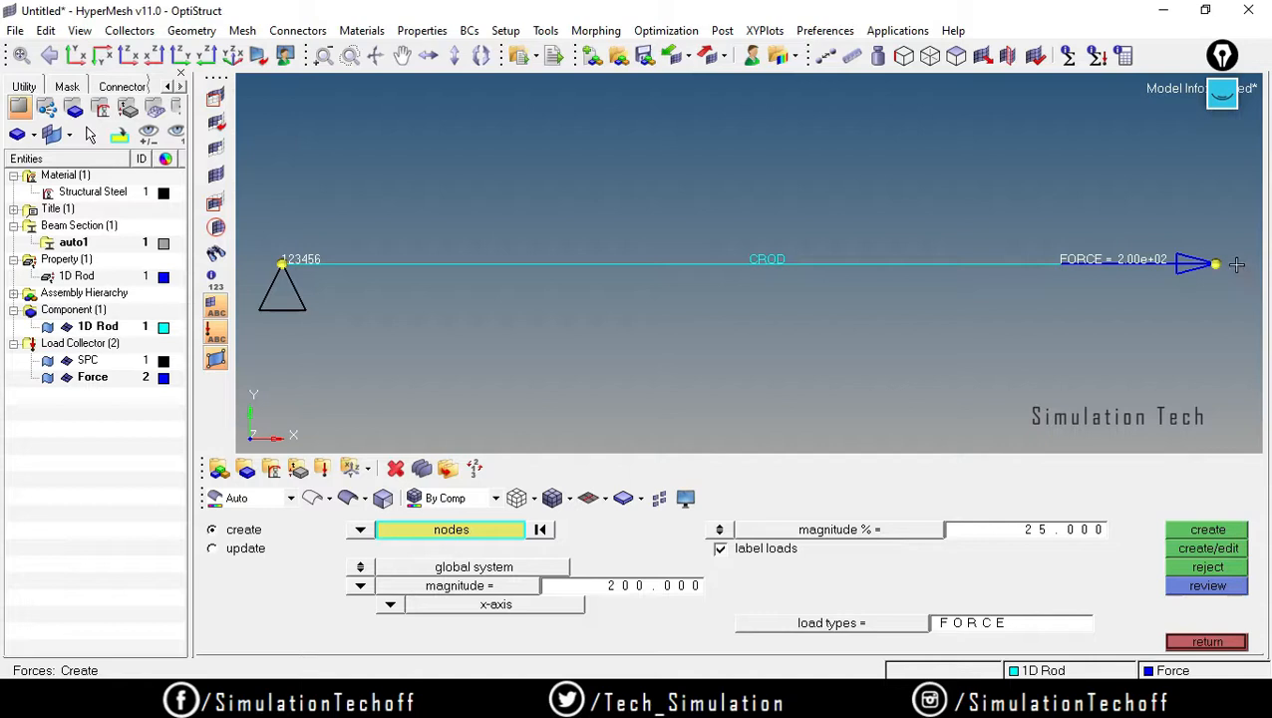
pyautogui.click(1206, 642)
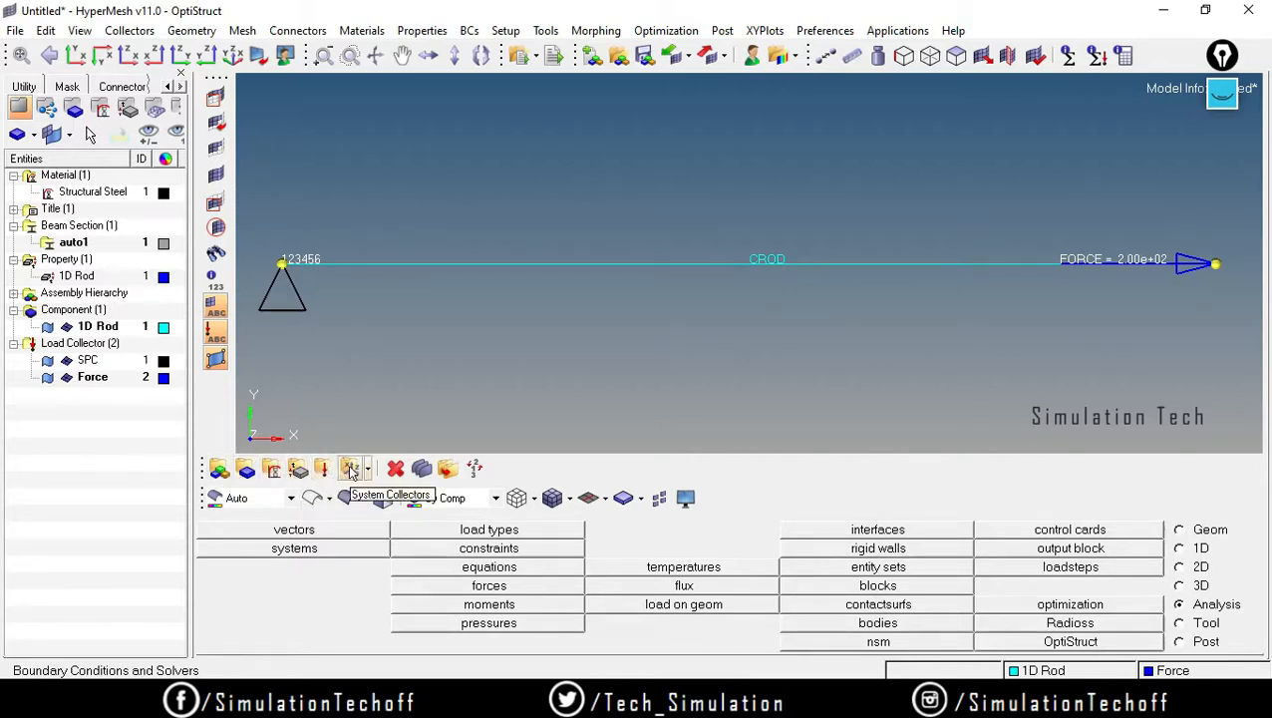
pyautogui.click(1202, 624)
pyautogui.click(1202, 608)
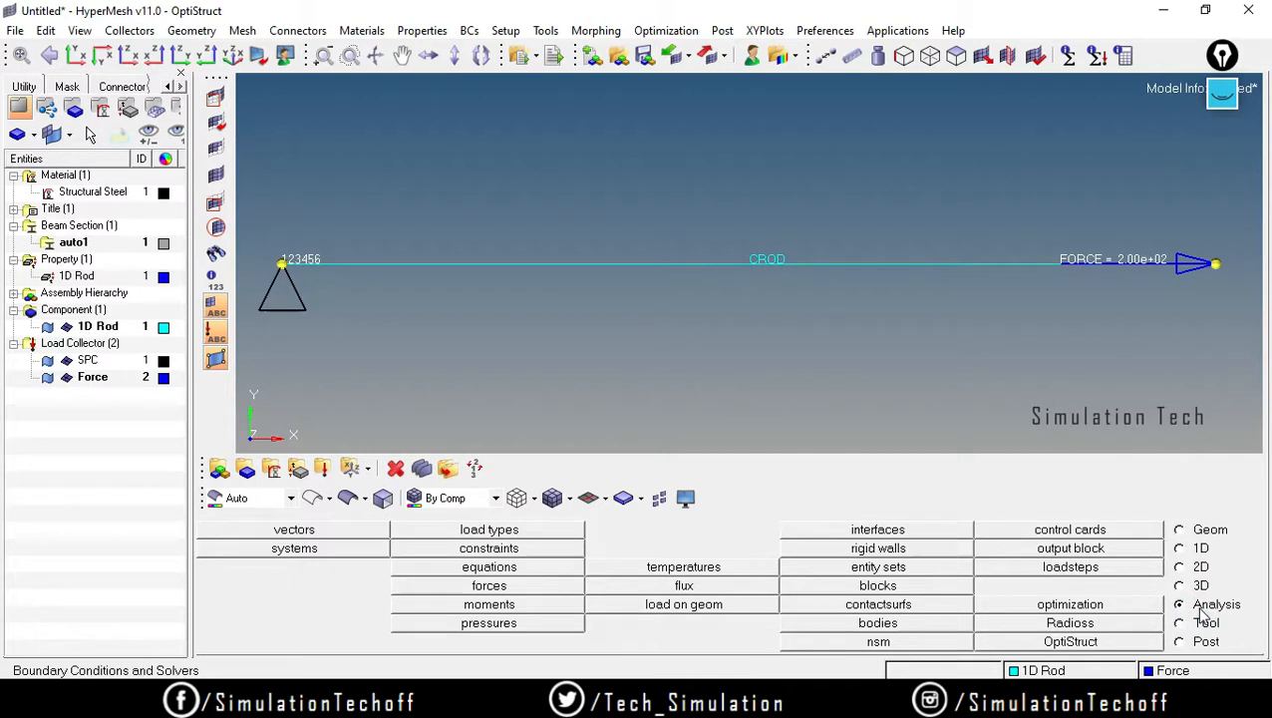
pyautogui.click(1107, 569)
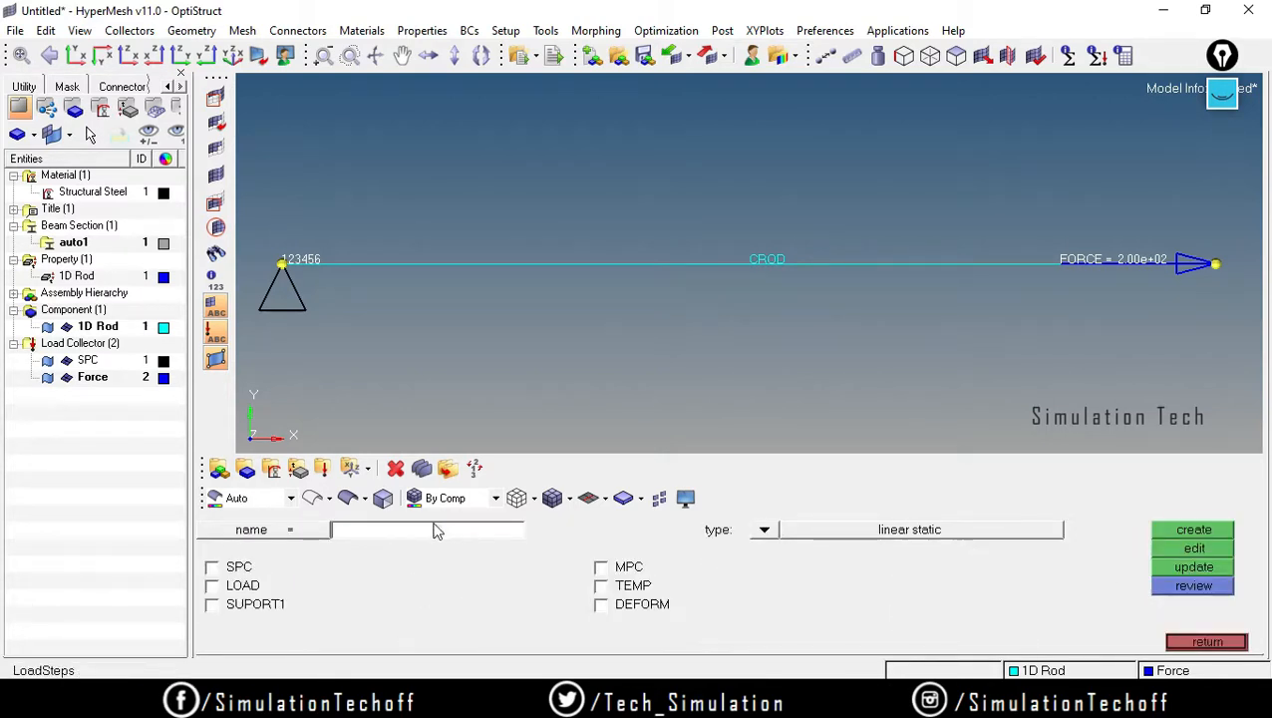
pyautogui.click(1204, 642)
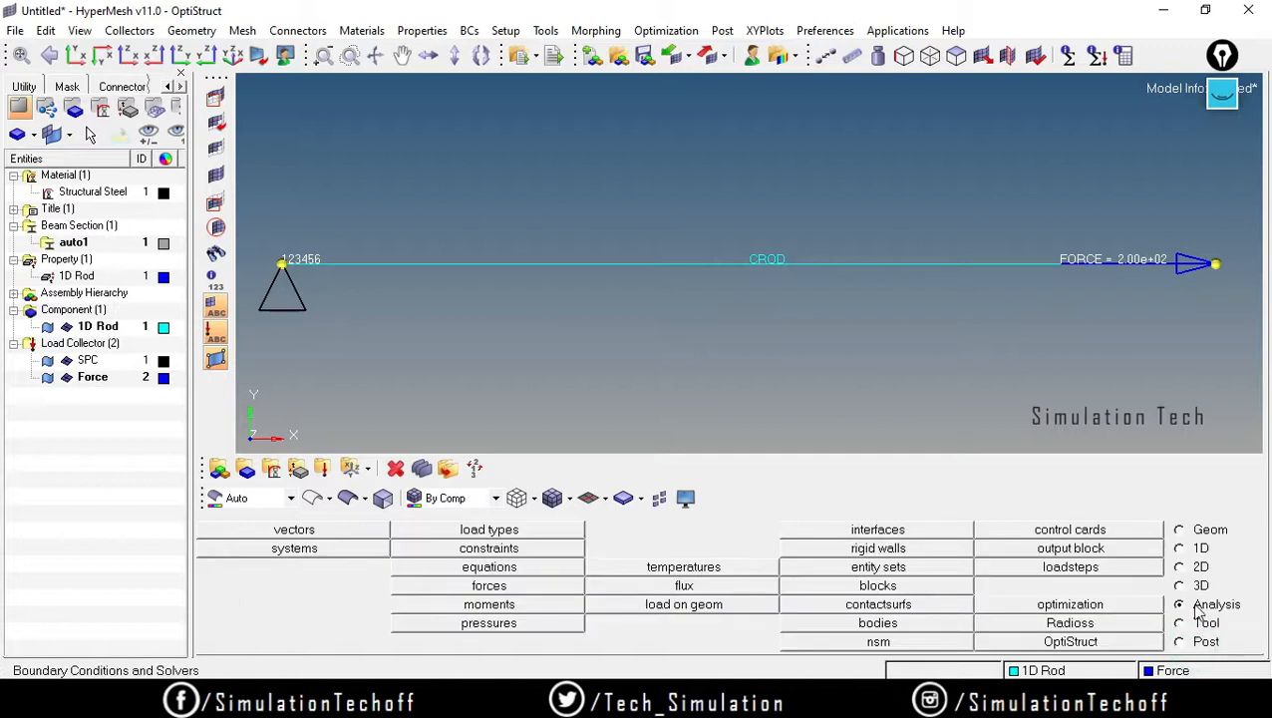
# Start a new load step named 1D analysis with the linear static solution type
pyautogui.click(1100, 573)
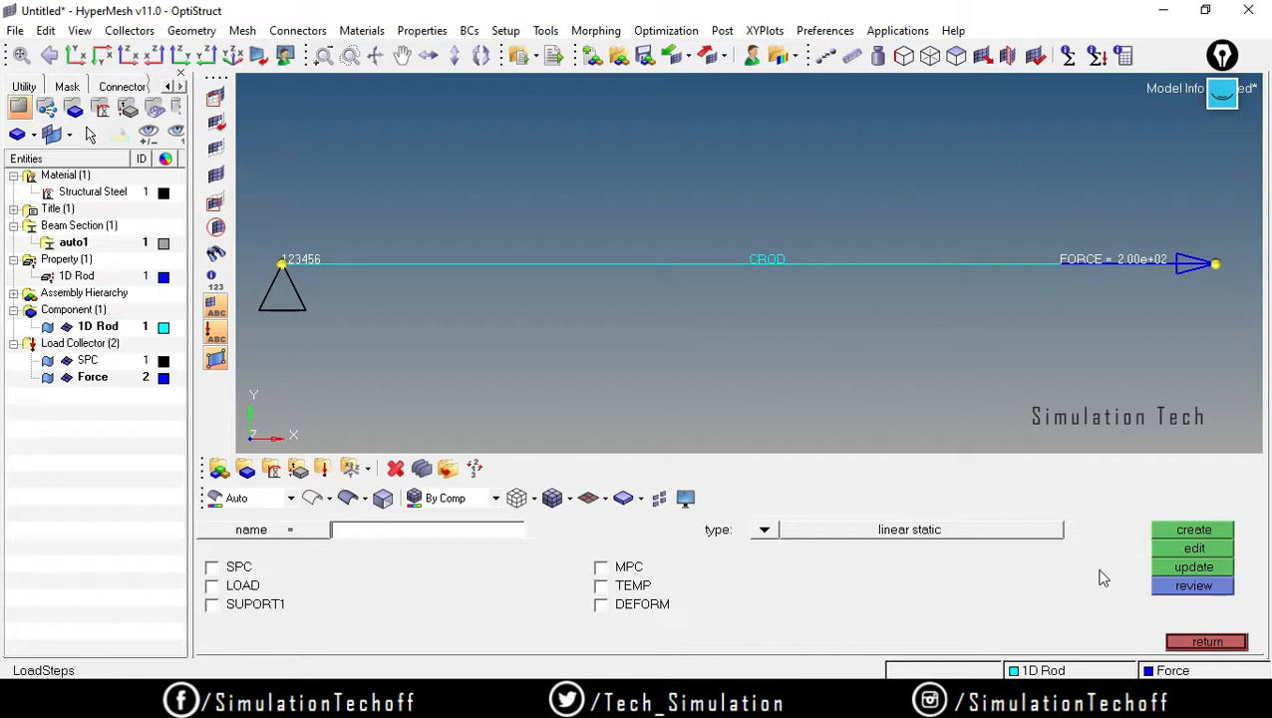
pyautogui.click(367, 537)
pyautogui.click(765, 532)
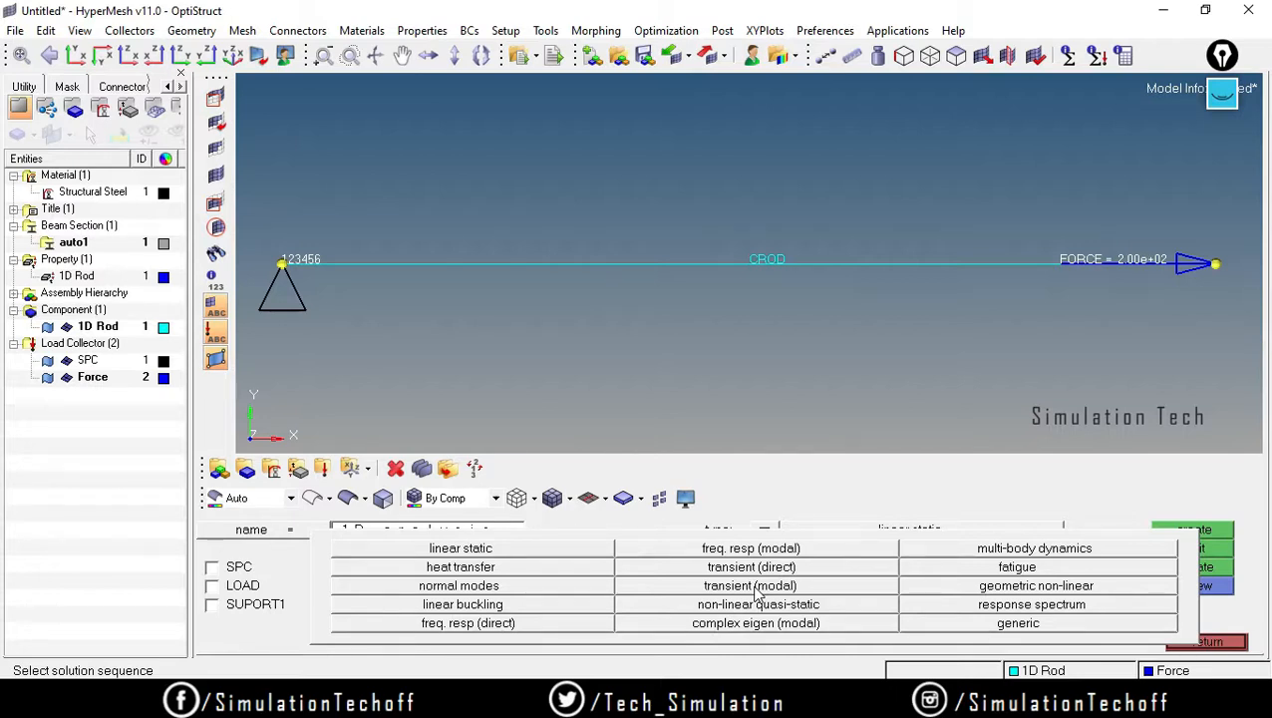
pyautogui.click(479, 547)
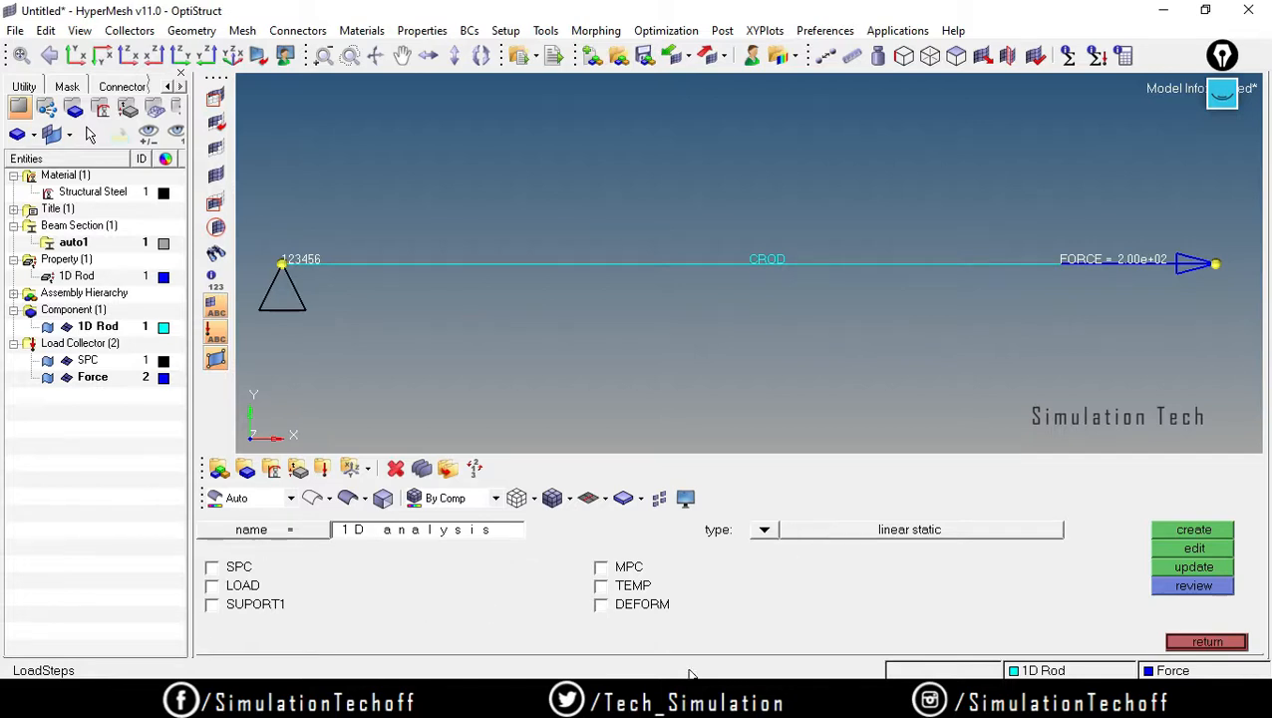
# Assign the SPC load collector as the load step's SPC and the Force collector as its LOAD
pyautogui.click(211, 567)
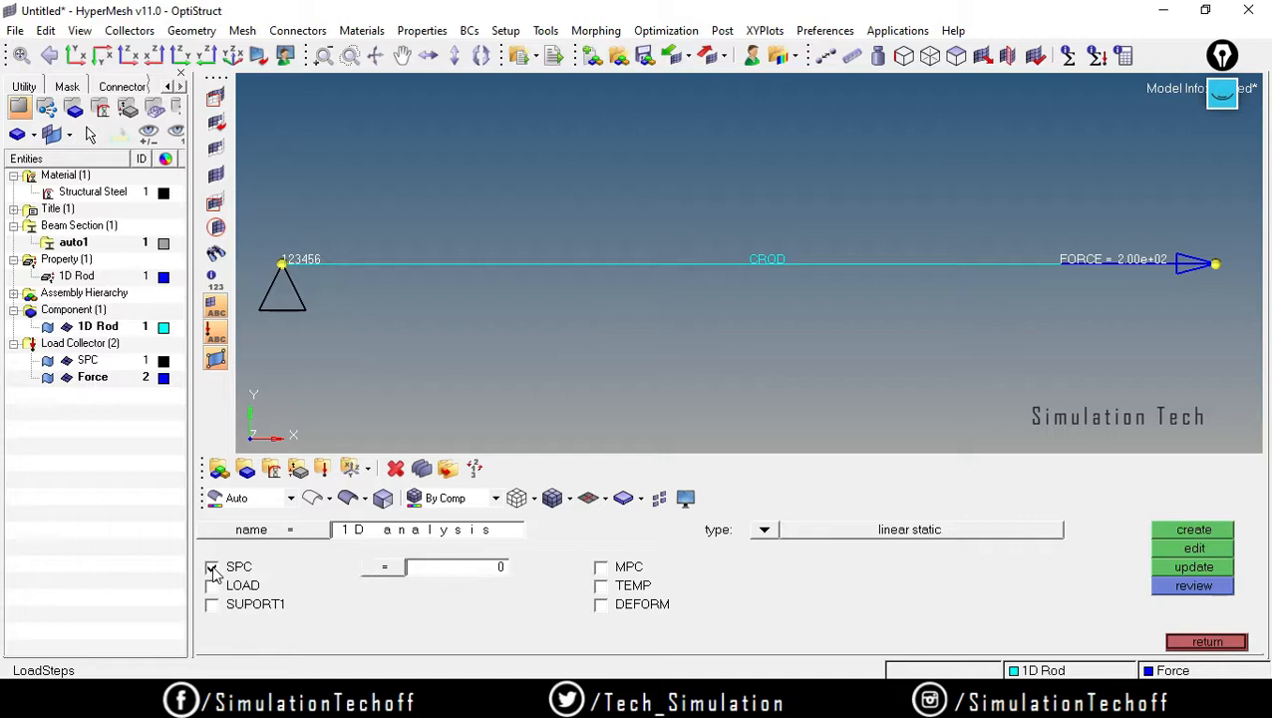
pyautogui.click(212, 586)
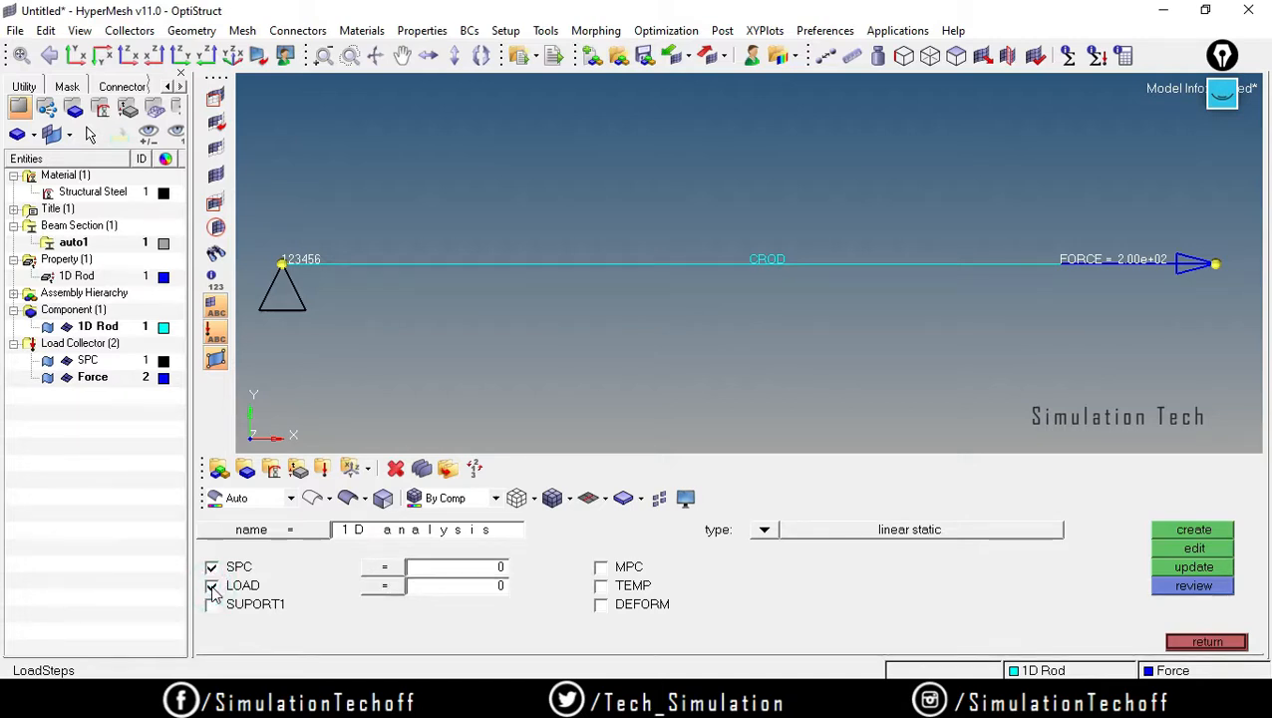
pyautogui.click(388, 567)
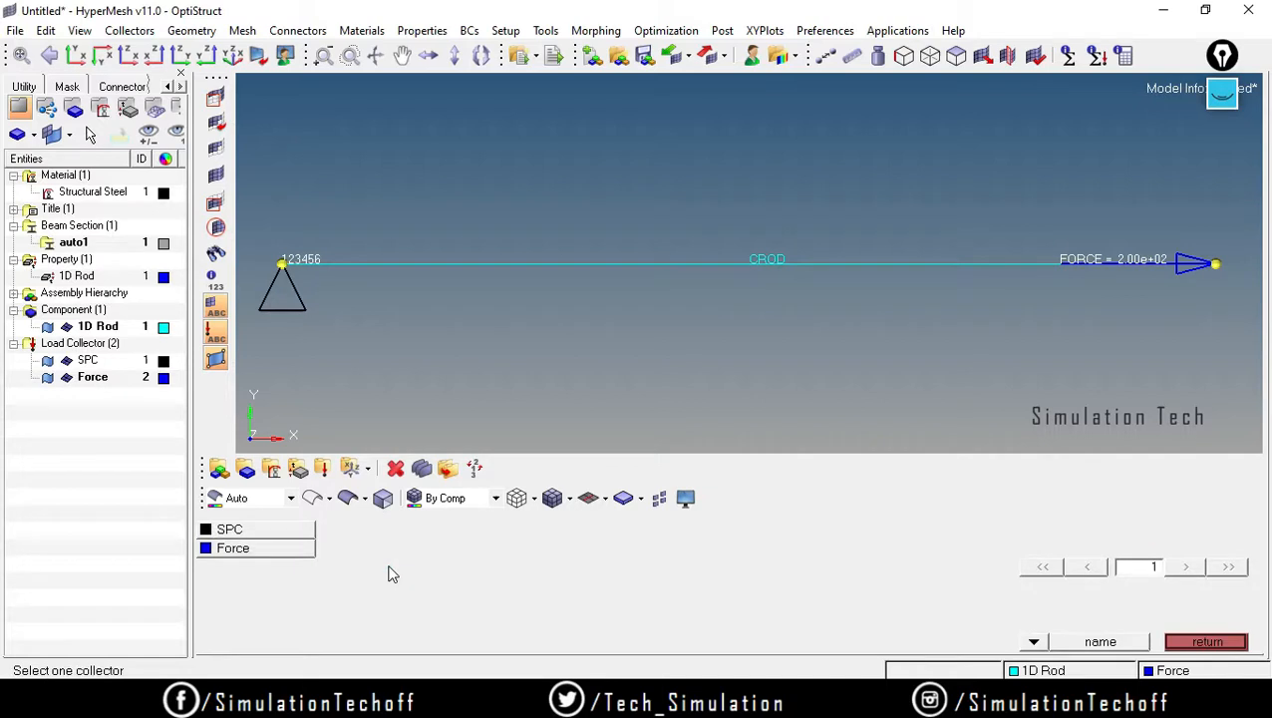
pyautogui.click(271, 529)
pyautogui.click(249, 588)
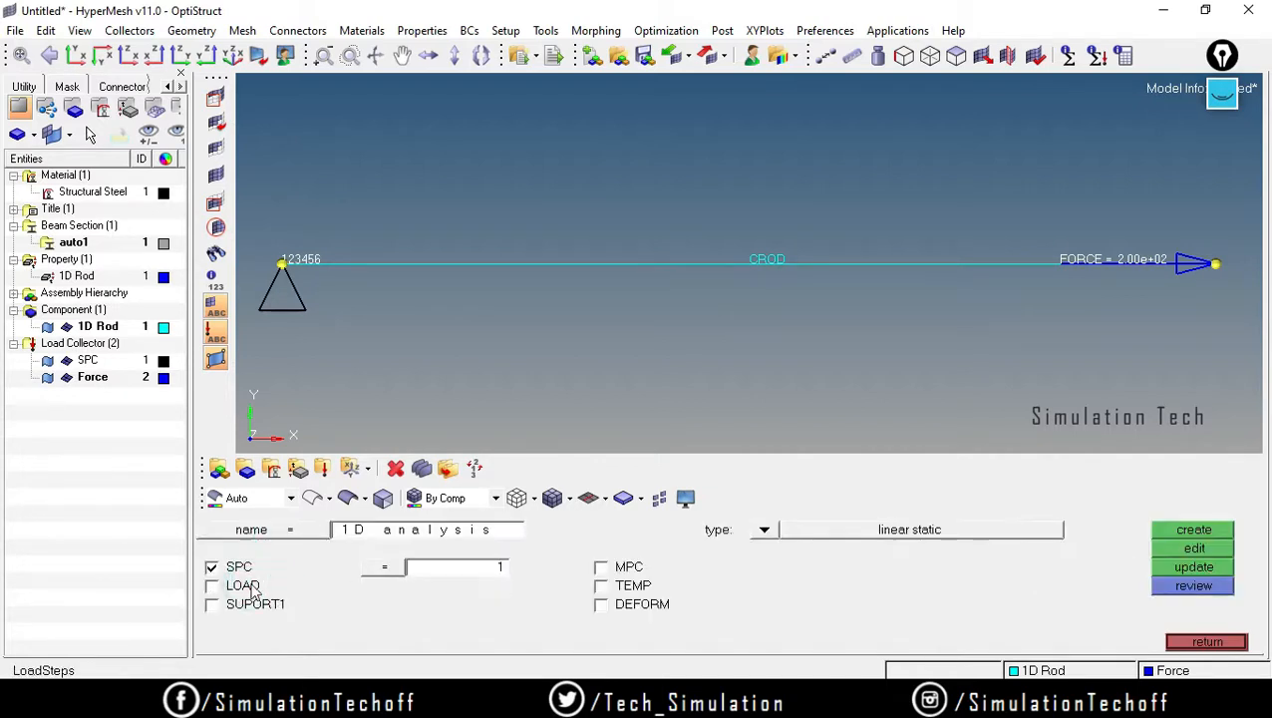
pyautogui.click(240, 590)
pyautogui.click(386, 586)
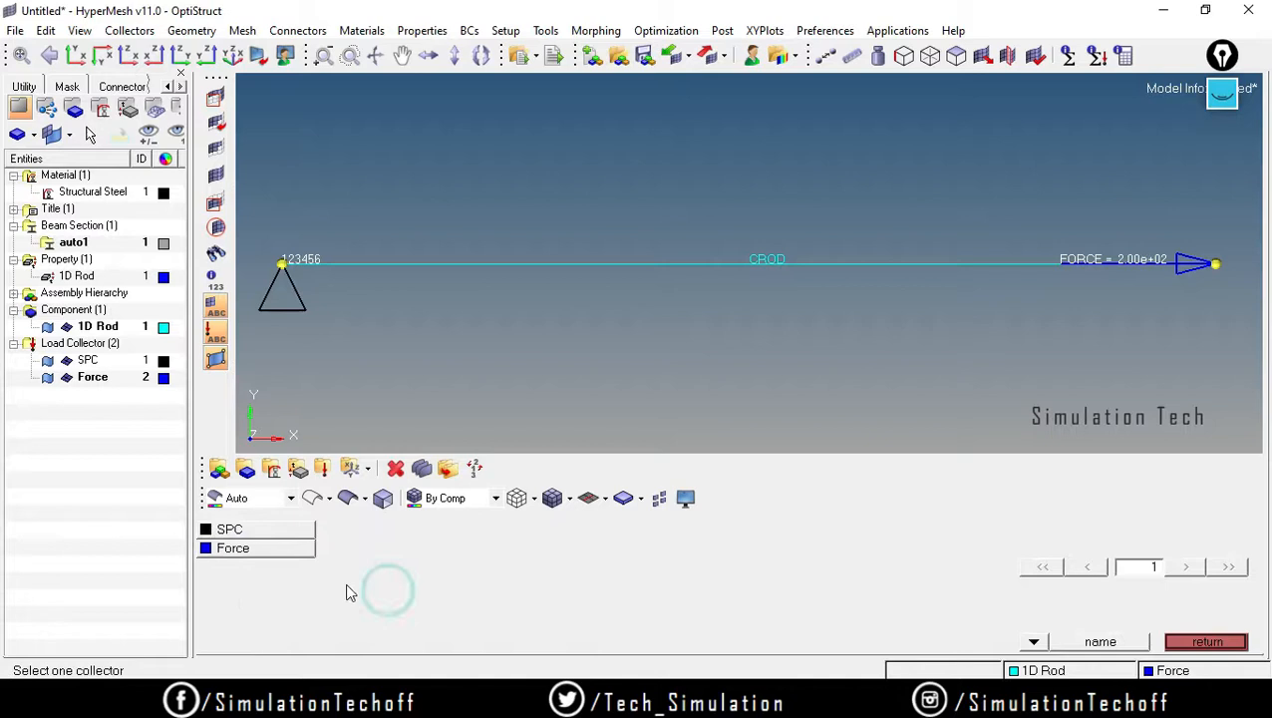
pyautogui.click(298, 548)
pyautogui.click(548, 594)
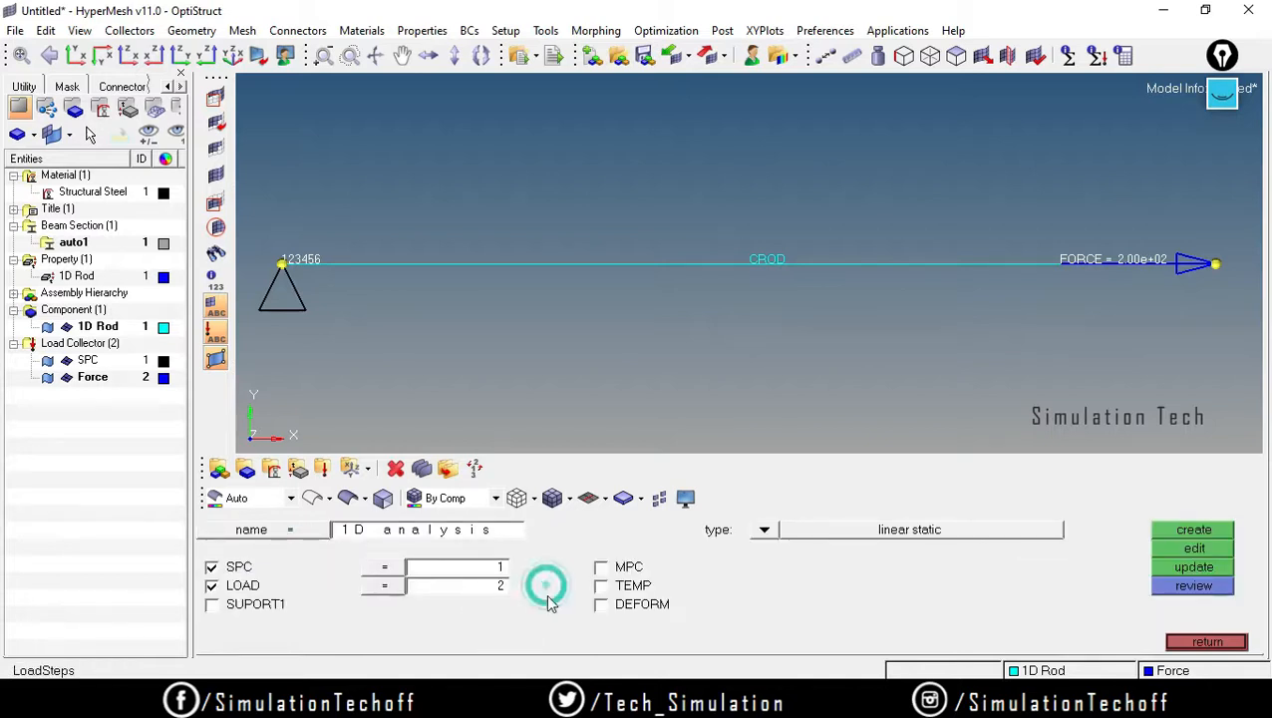
# Create the 1D analysis load step, expand the Load Step group in the model tree, and leave load step definition
pyautogui.click(1188, 537)
pyautogui.click(1193, 536)
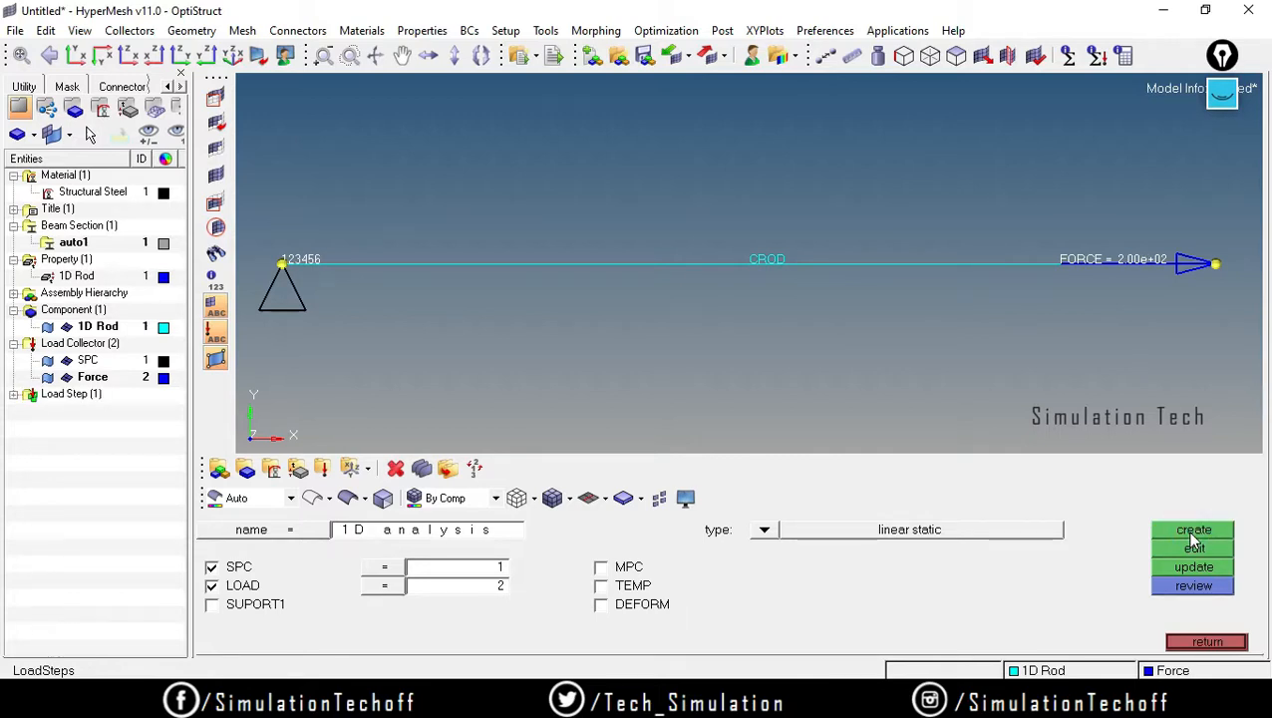
pyautogui.click(14, 395)
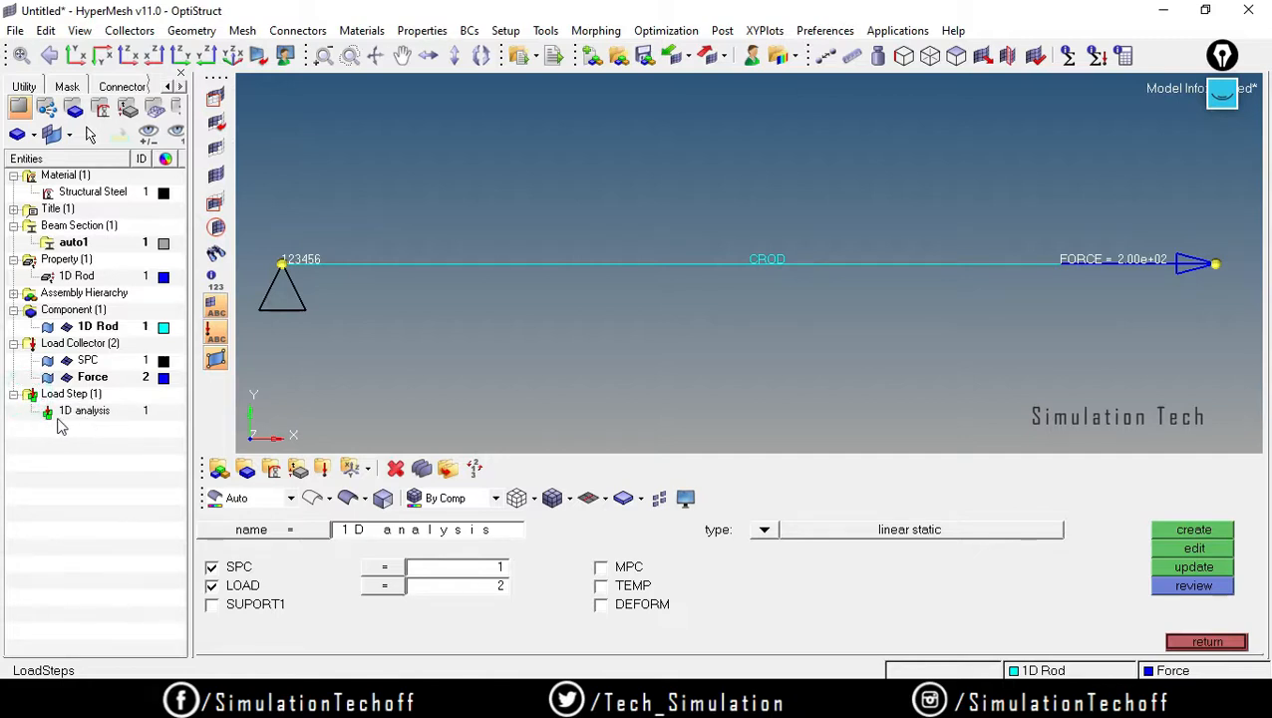
pyautogui.click(1207, 641)
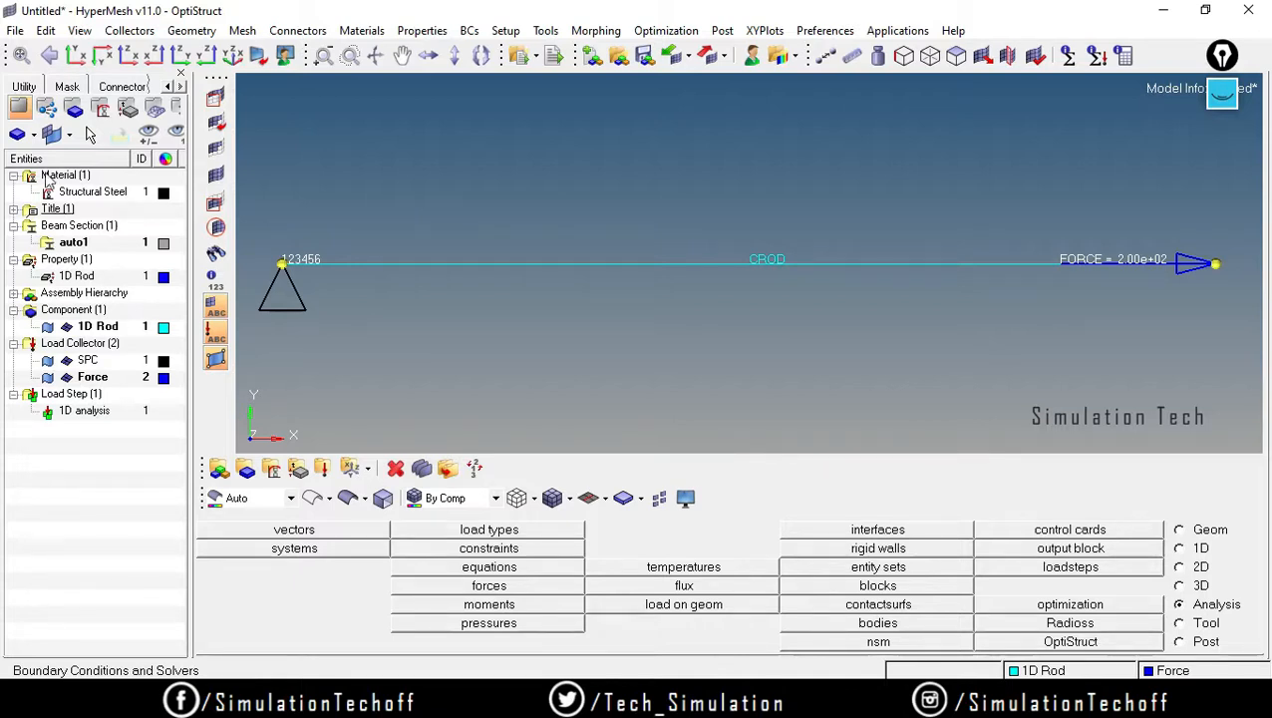
# Save the model as 1D Problem in the HMhandsonchapterwise folder
pyautogui.click(15, 30)
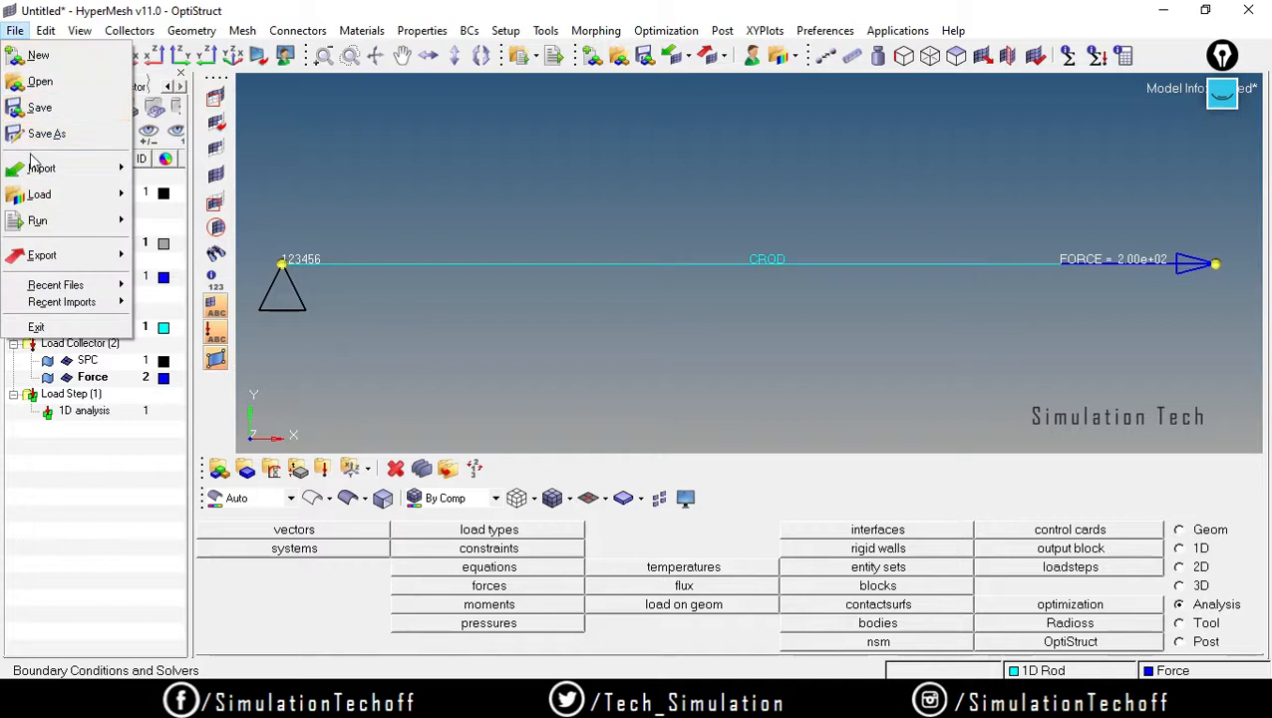
pyautogui.click(45, 108)
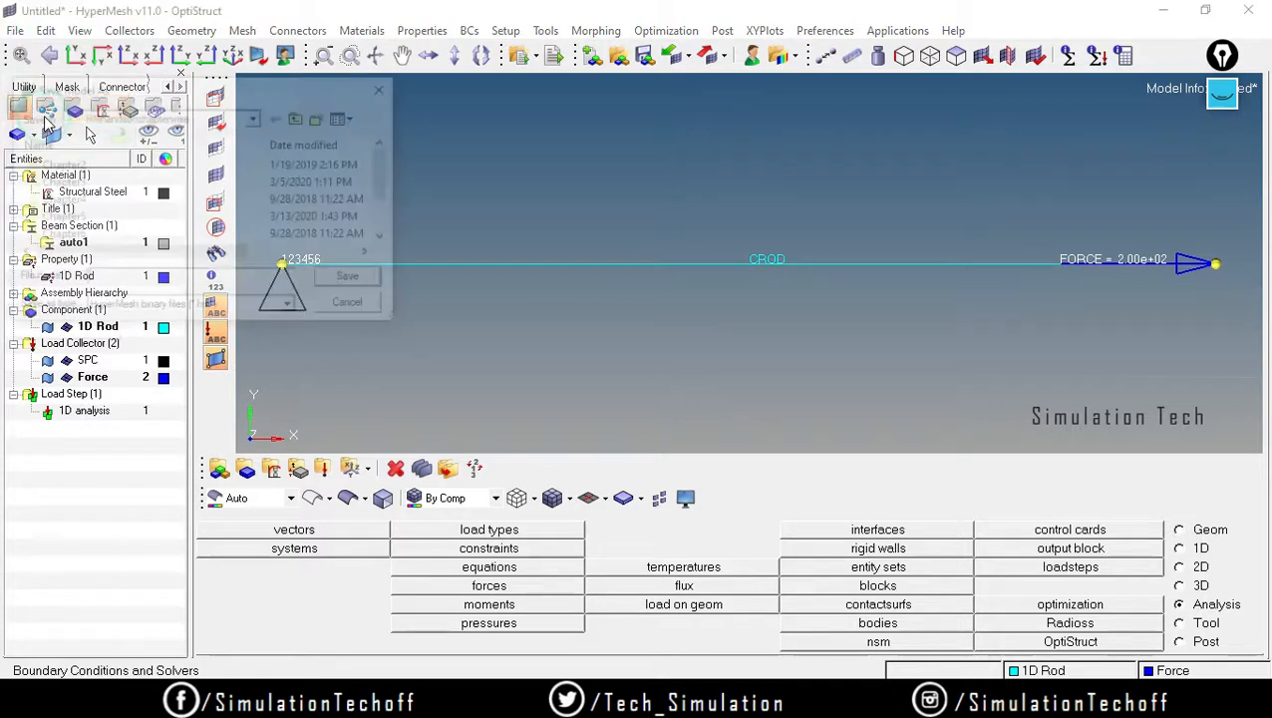
pyautogui.scroll(-1, 384, 174)
pyautogui.write('1D P')
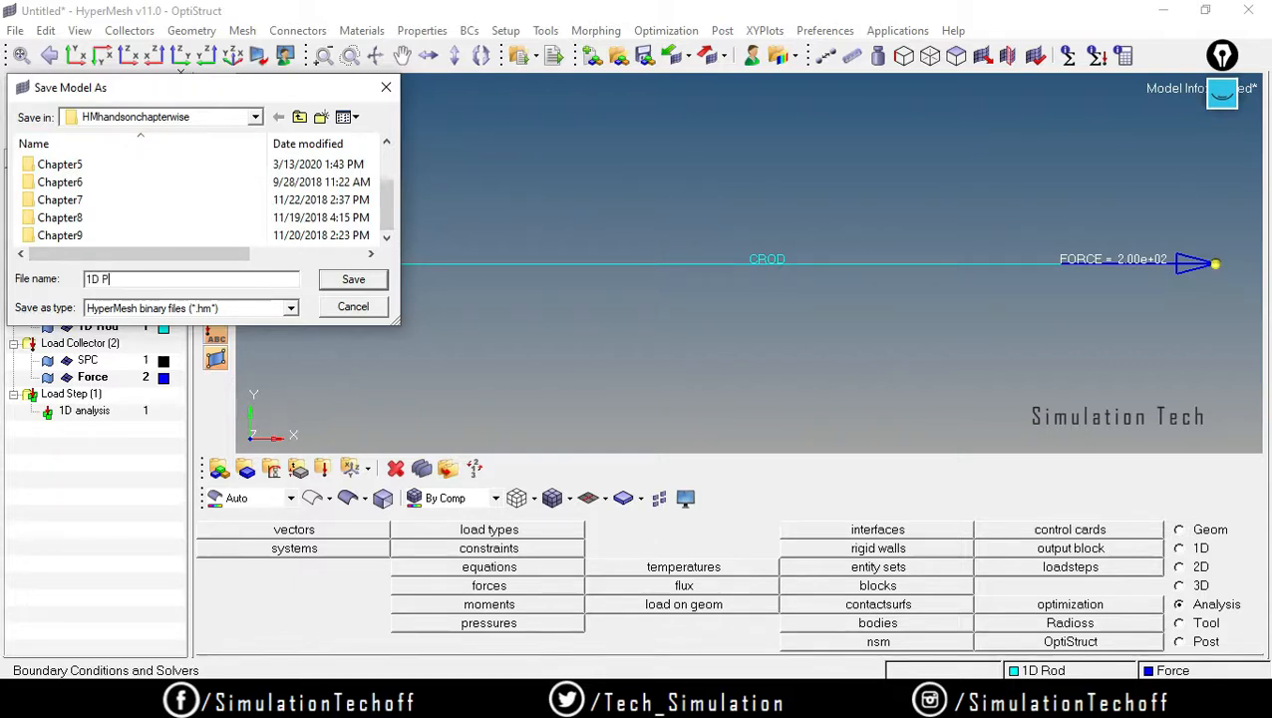
pyautogui.write('roblem')
pyautogui.click(352, 279)
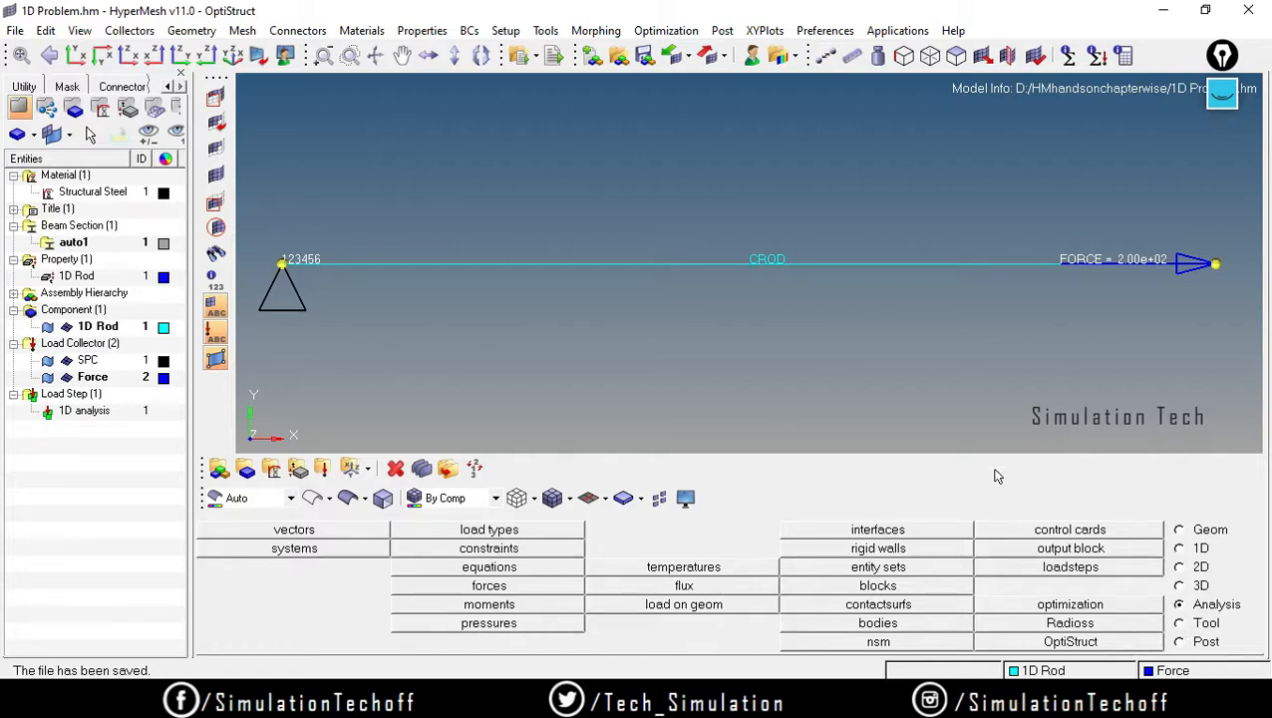
# Solve 1D Problem.fem with OptiStruct, check the solver's completion message, and close the solver window
pyautogui.click(1071, 641)
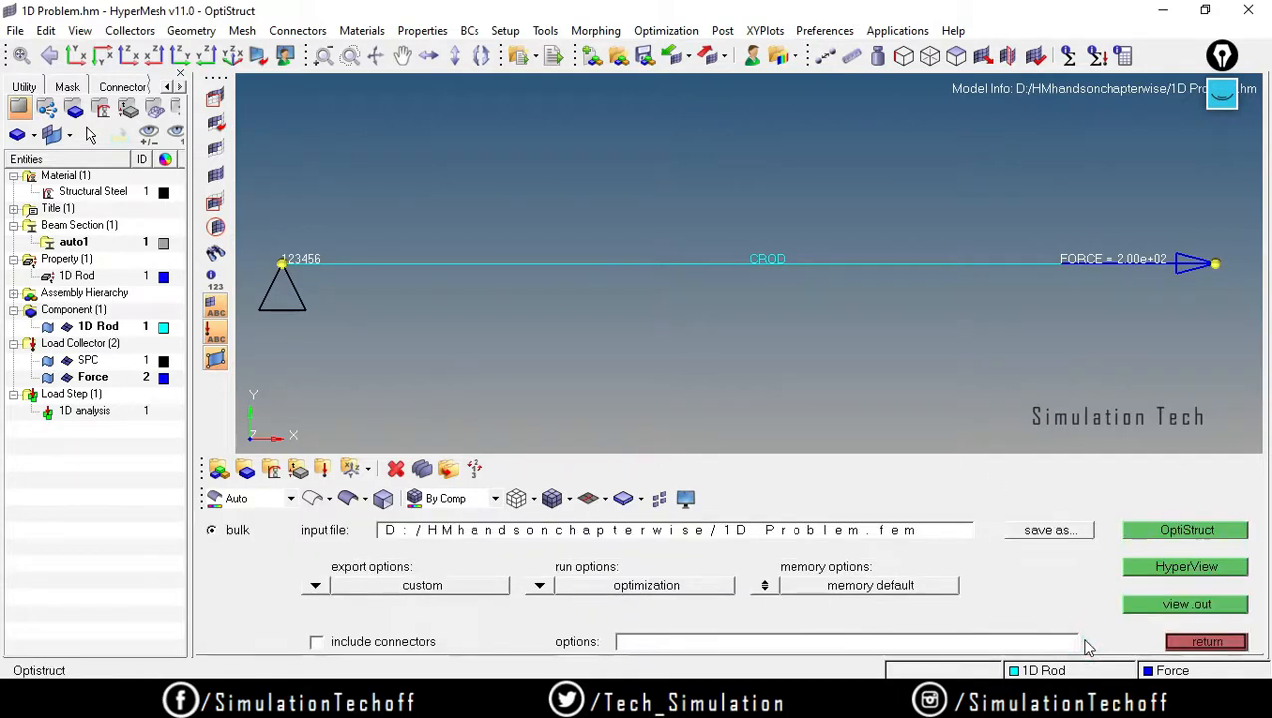
pyautogui.click(1204, 568)
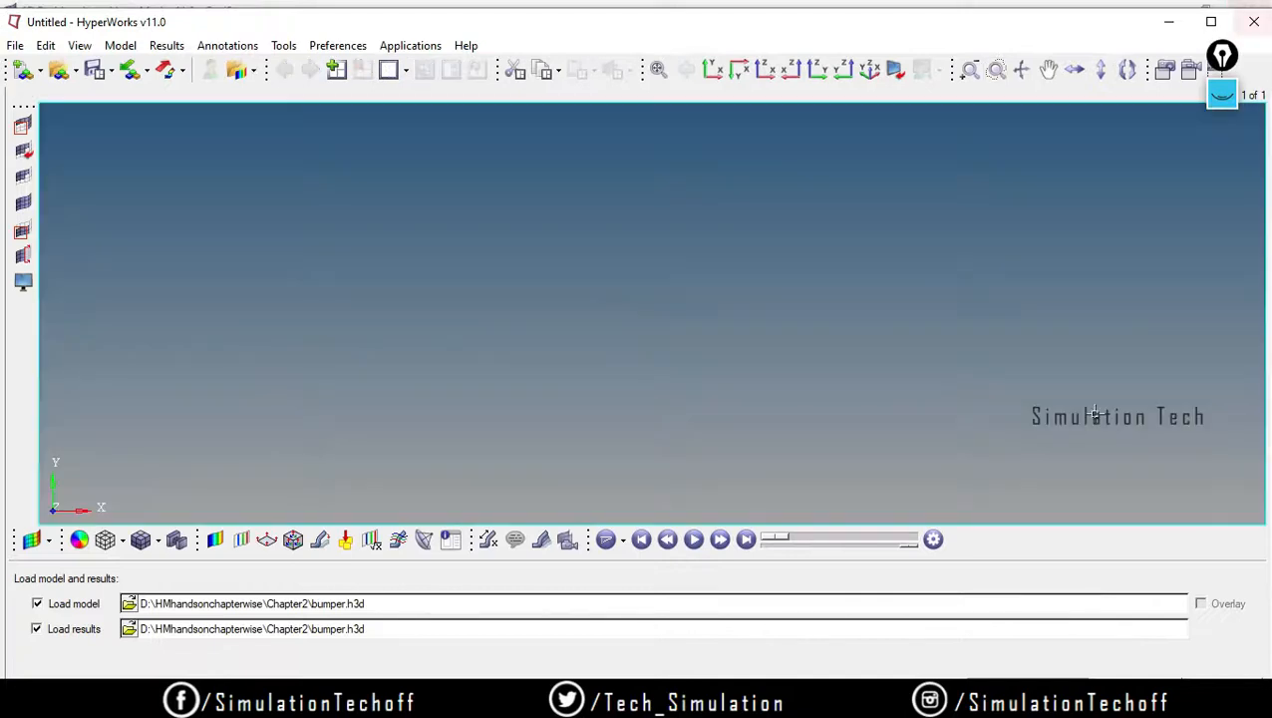
pyautogui.click(1262, 10)
pyautogui.click(1171, 531)
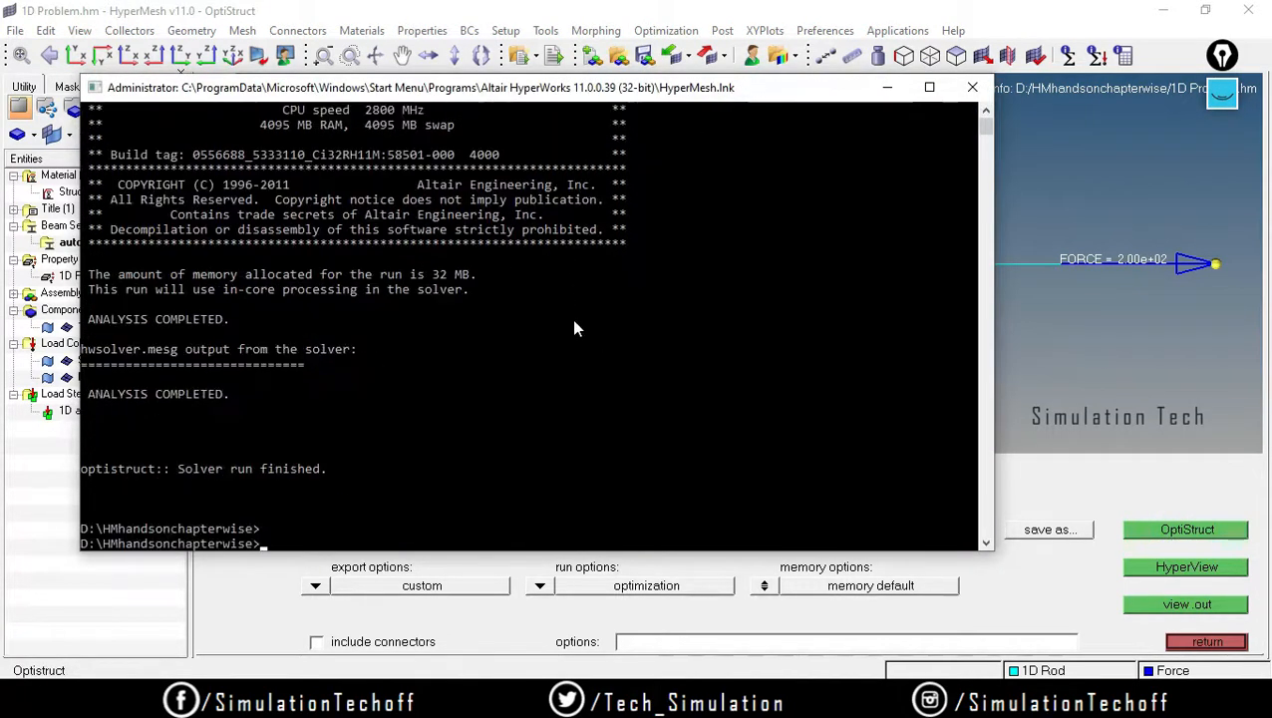
pyautogui.moveTo(237, 394); pyautogui.dragTo(86, 394)
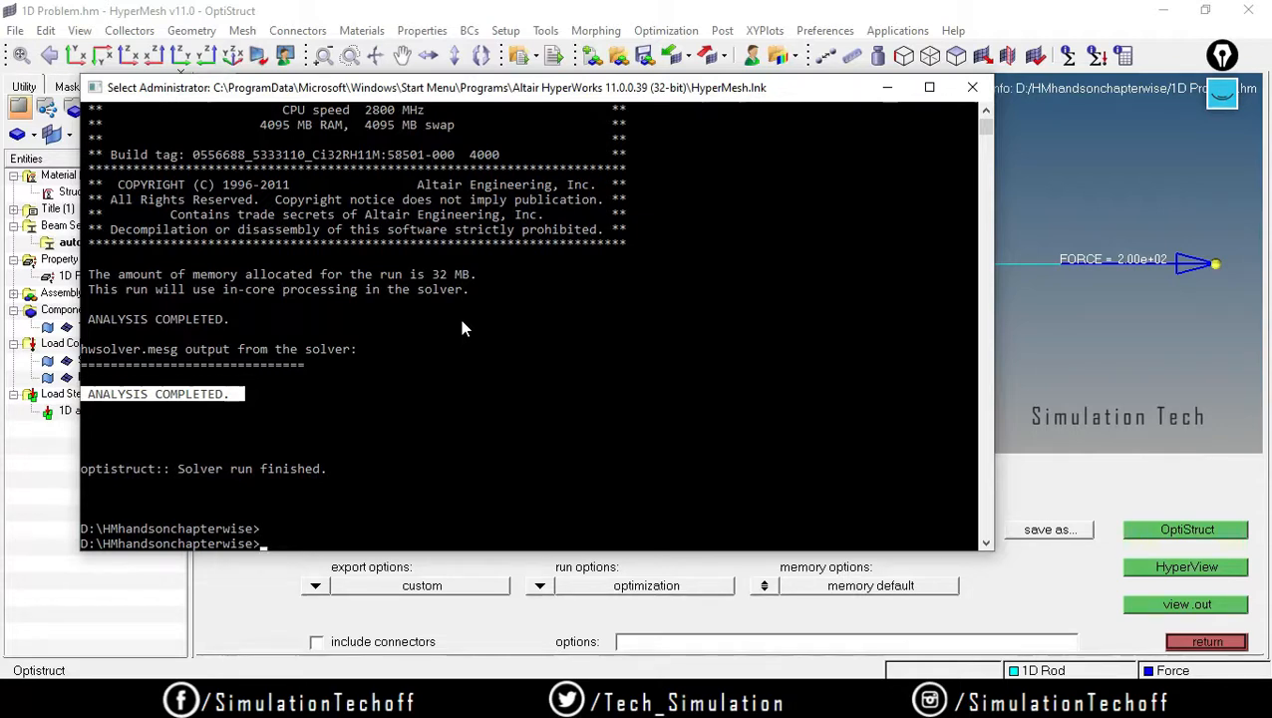
pyautogui.click(974, 87)
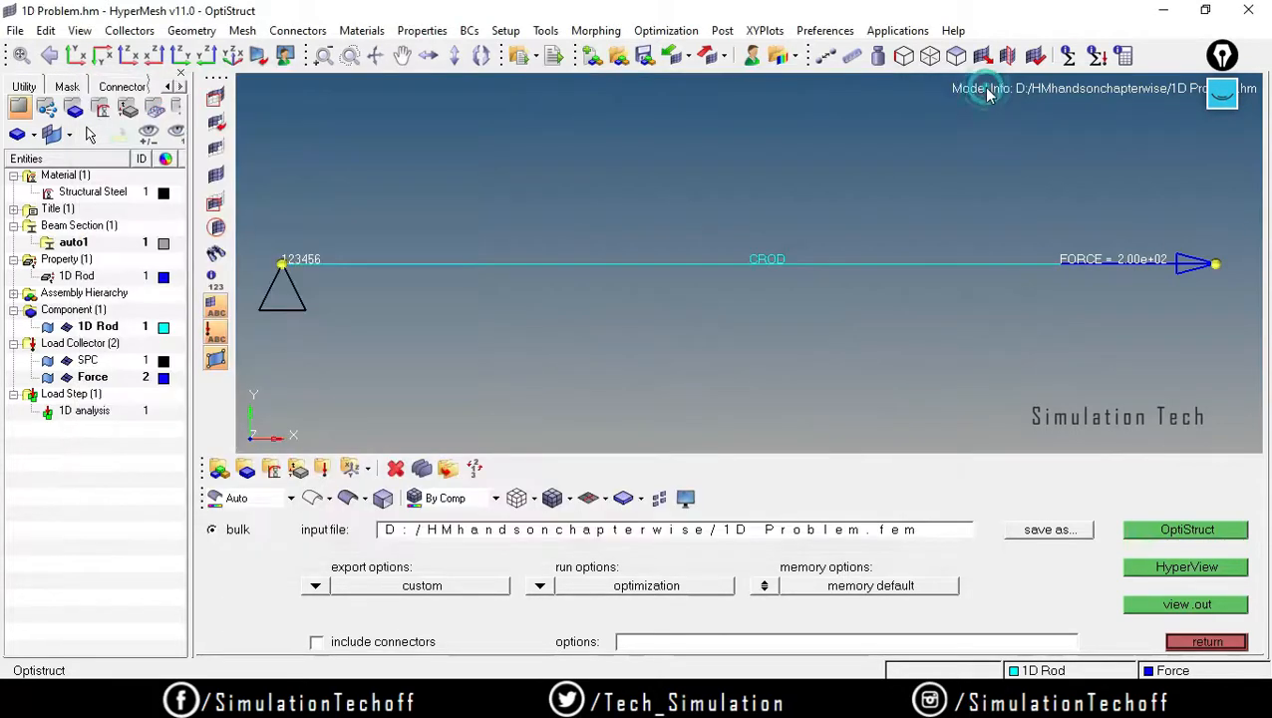
# Open the solved results in HyperView and contour the displacement magnitude along the rod
pyautogui.click(1164, 568)
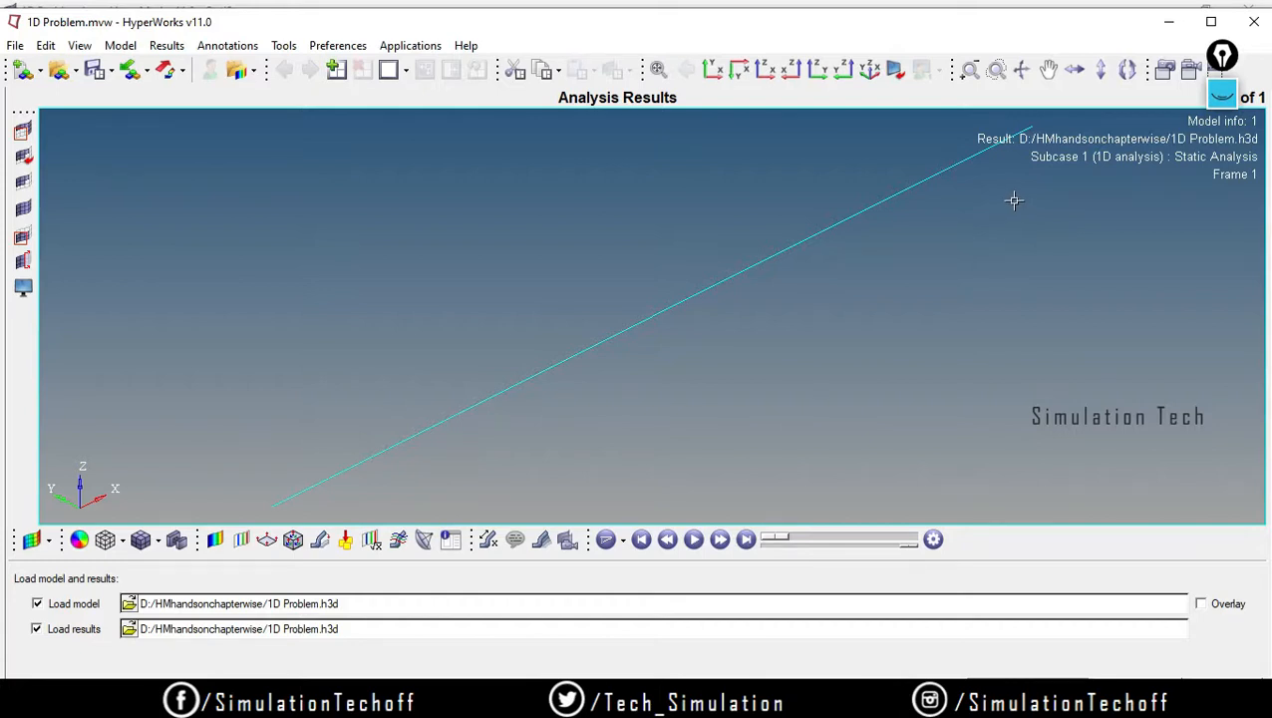
pyautogui.click(215, 540)
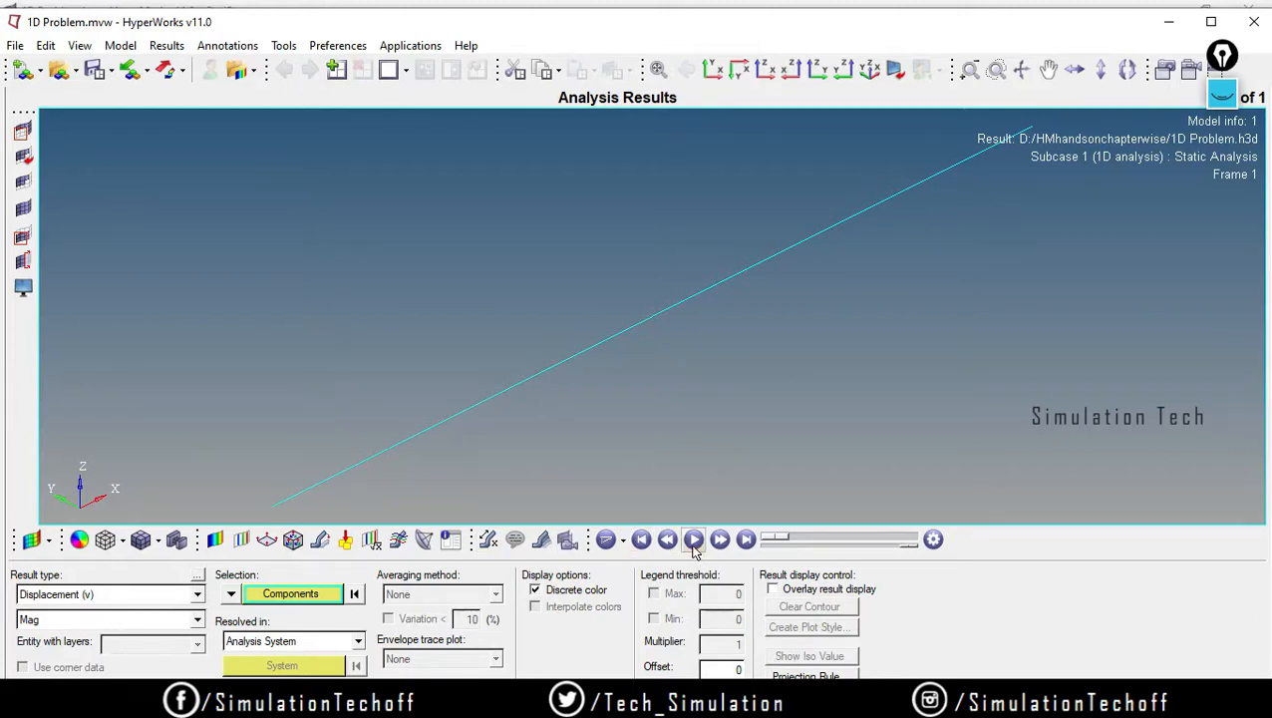
pyautogui.click(198, 594)
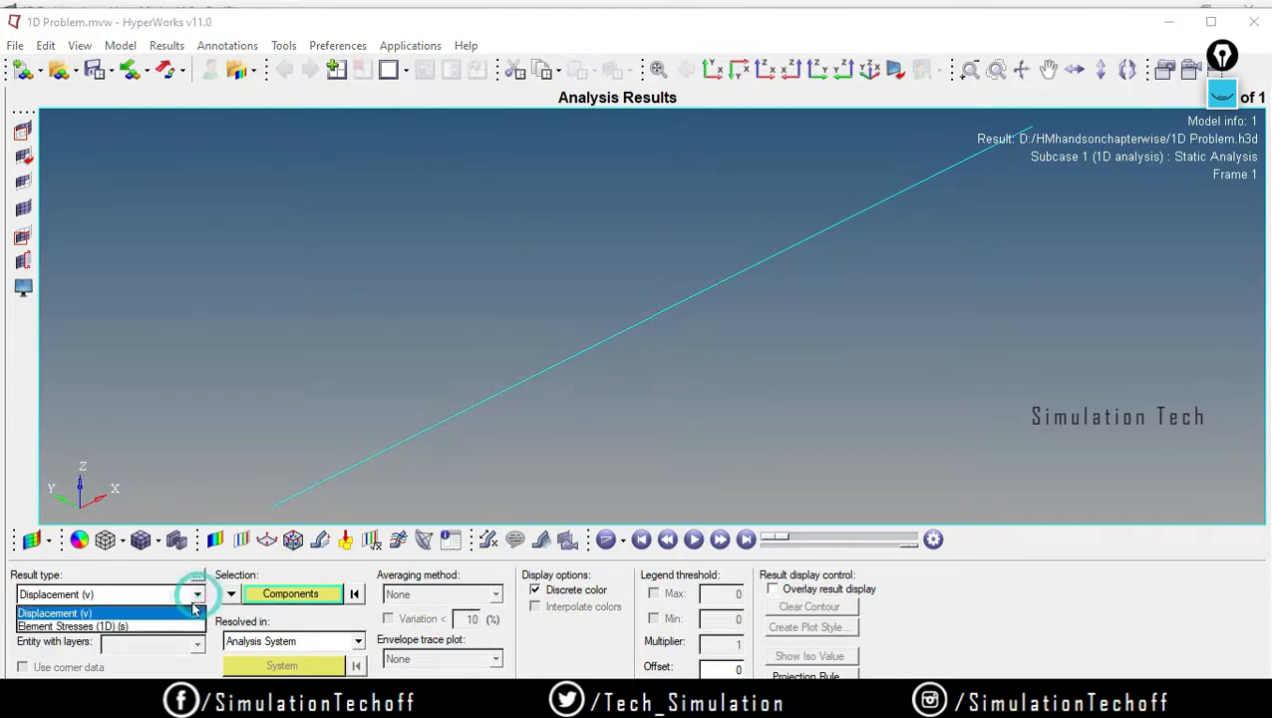
pyautogui.click(178, 610)
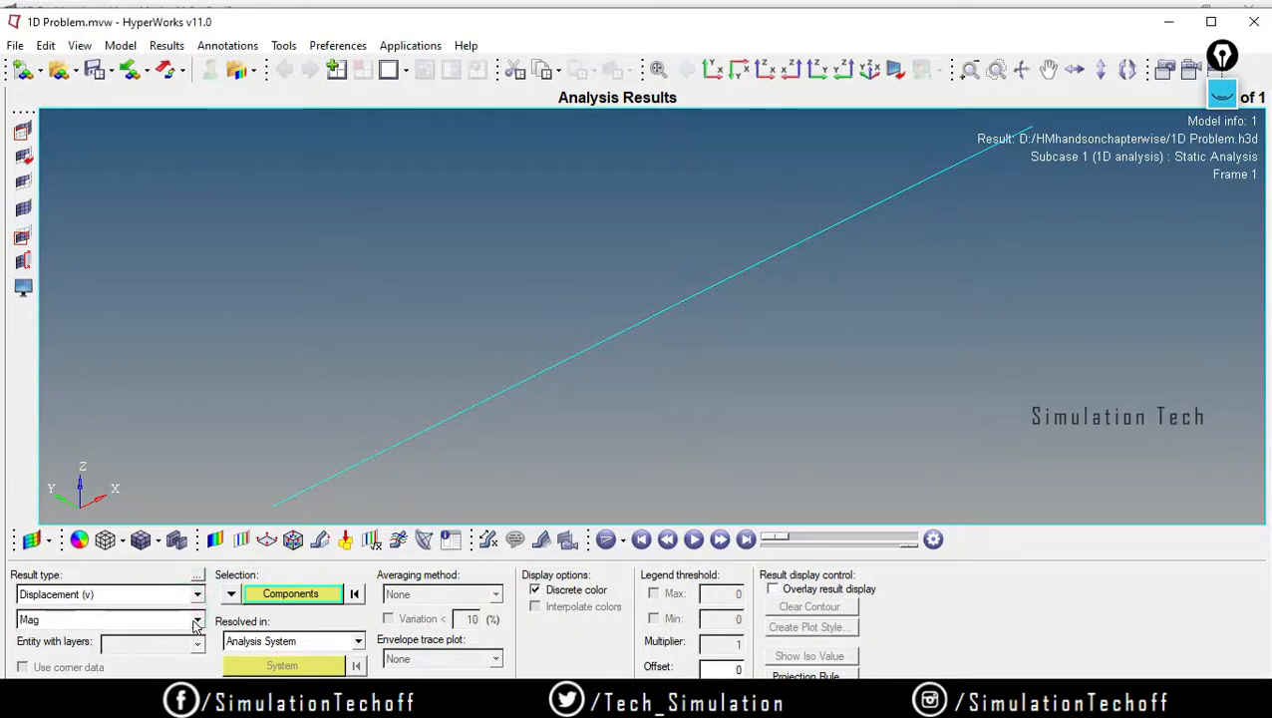
pyautogui.click(284, 689)
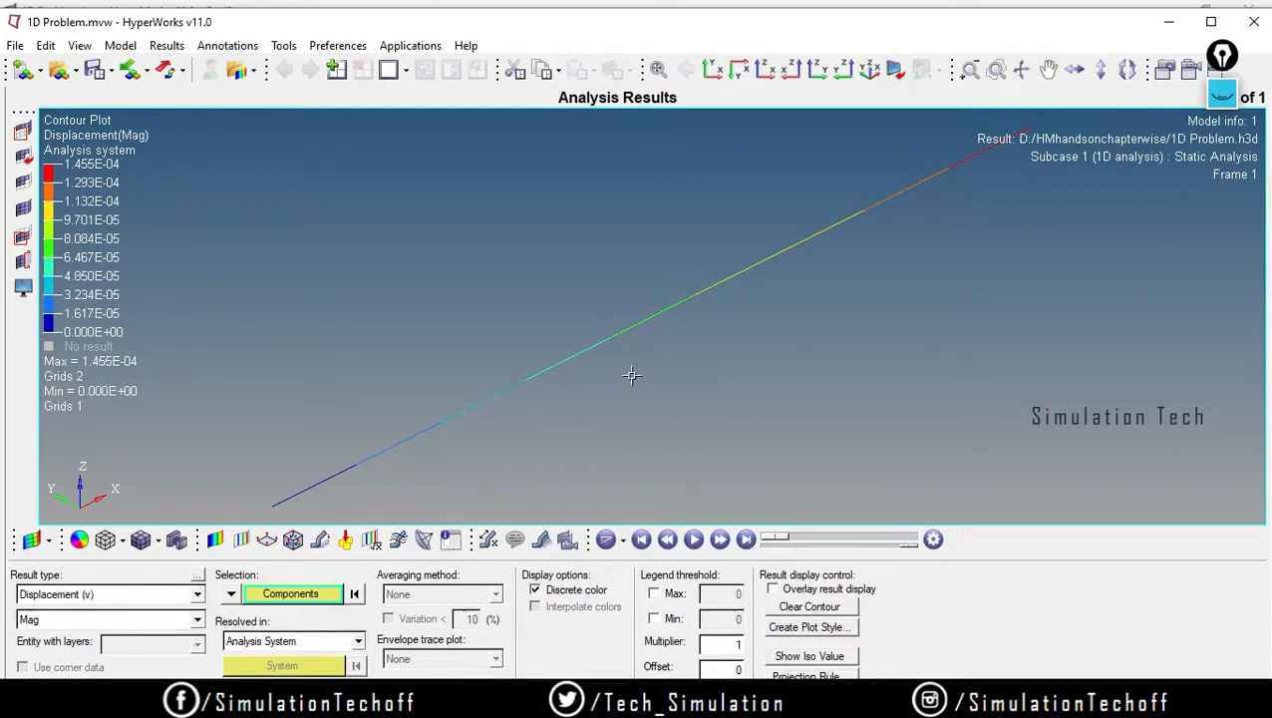
pyautogui.scroll(2, 637, 374)
pyautogui.scroll(2, 640, 375)
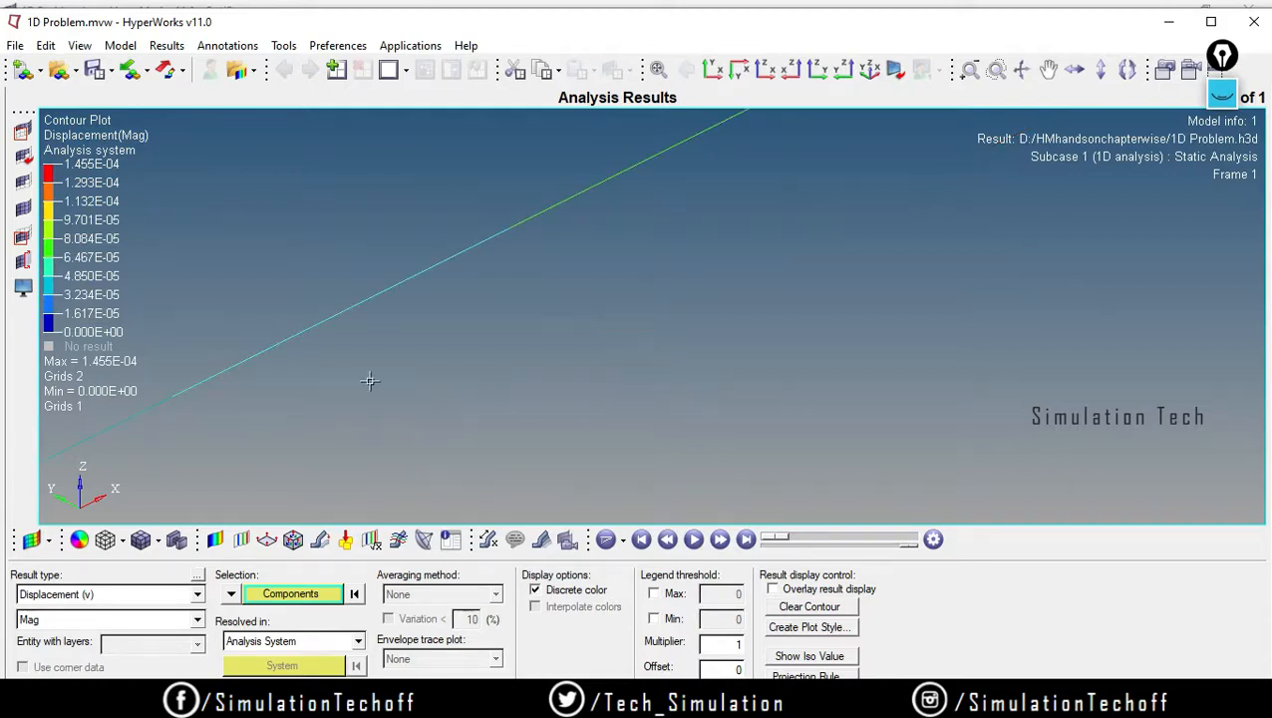
pyautogui.keyDown('ctrl'); pyautogui.moveTo(416, 365); pyautogui.dragTo(543, 357, button='middle'); pyautogui.keyUp('ctrl')
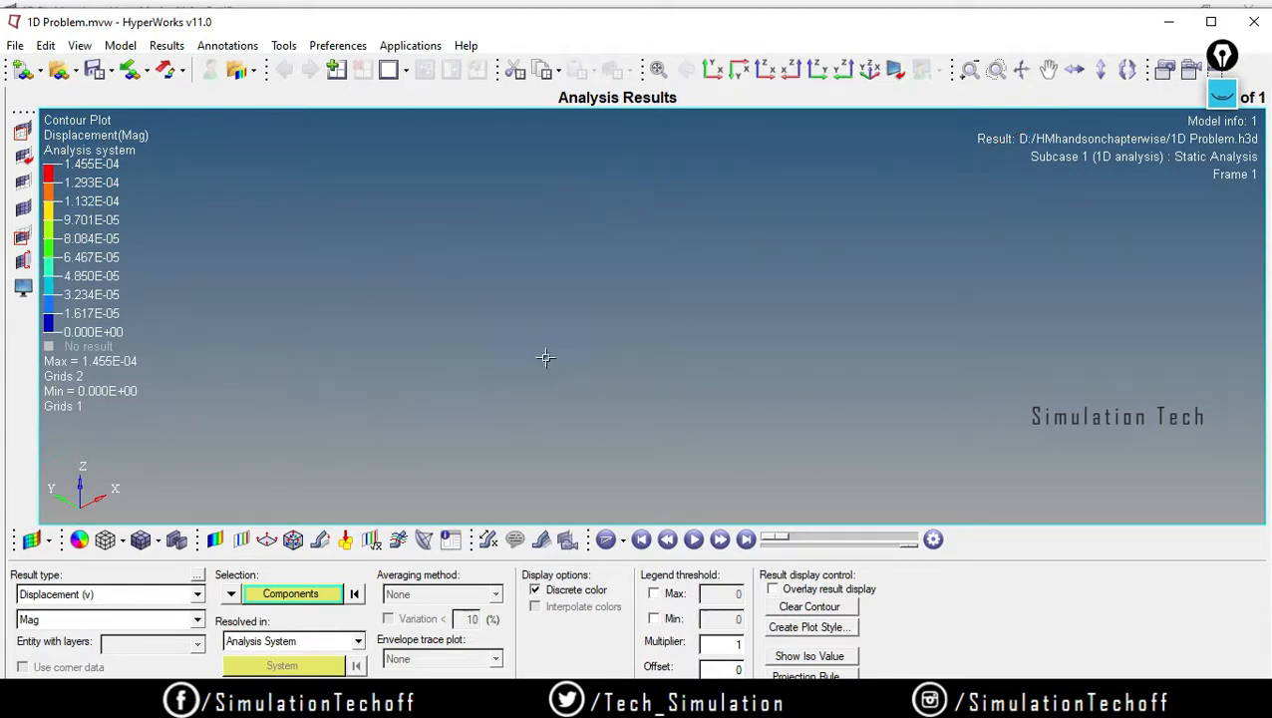
pyautogui.keyDown('ctrl'); pyautogui.middleClick(429, 374); pyautogui.keyUp('ctrl')
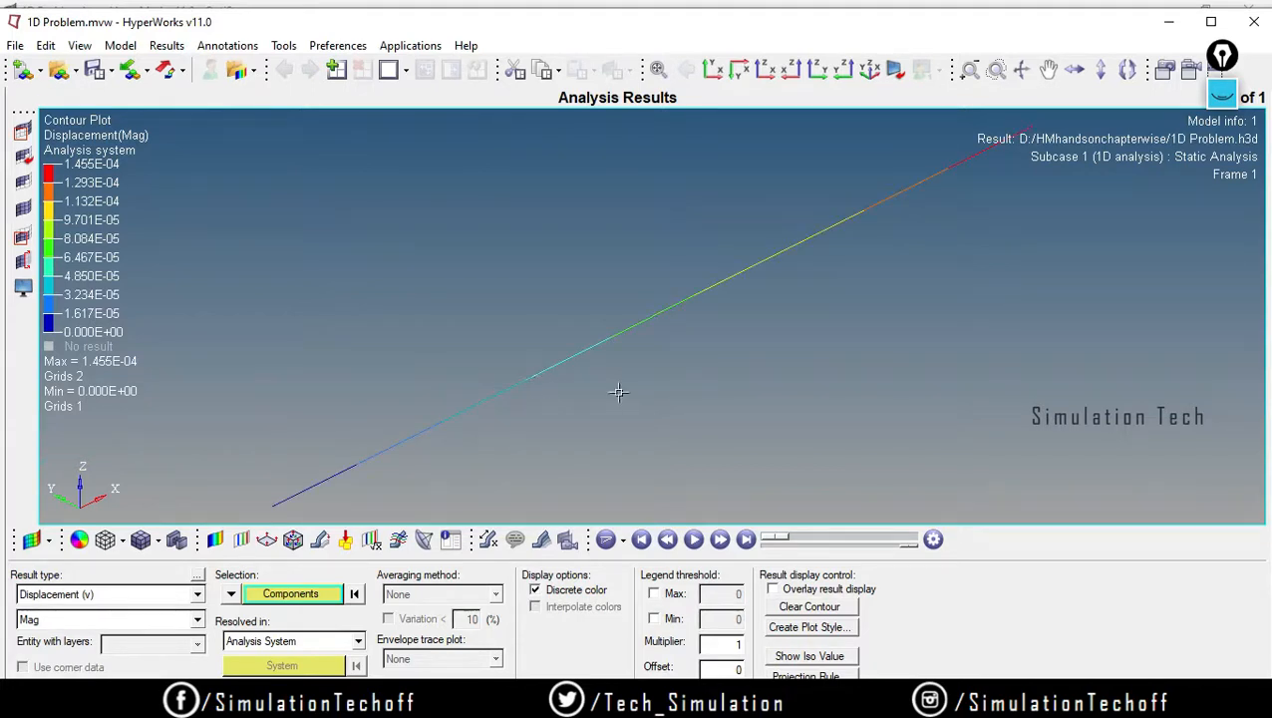
pyautogui.moveTo(628, 409)
pyautogui.keyDown('ctrl'); pyautogui.mouseDown(button='middle')
pyautogui.moveTo(676, 307)
pyautogui.moveTo(578, 375)
pyautogui.moveTo(570, 364)
pyautogui.mouseUp(button='middle'); pyautogui.keyUp('ctrl')
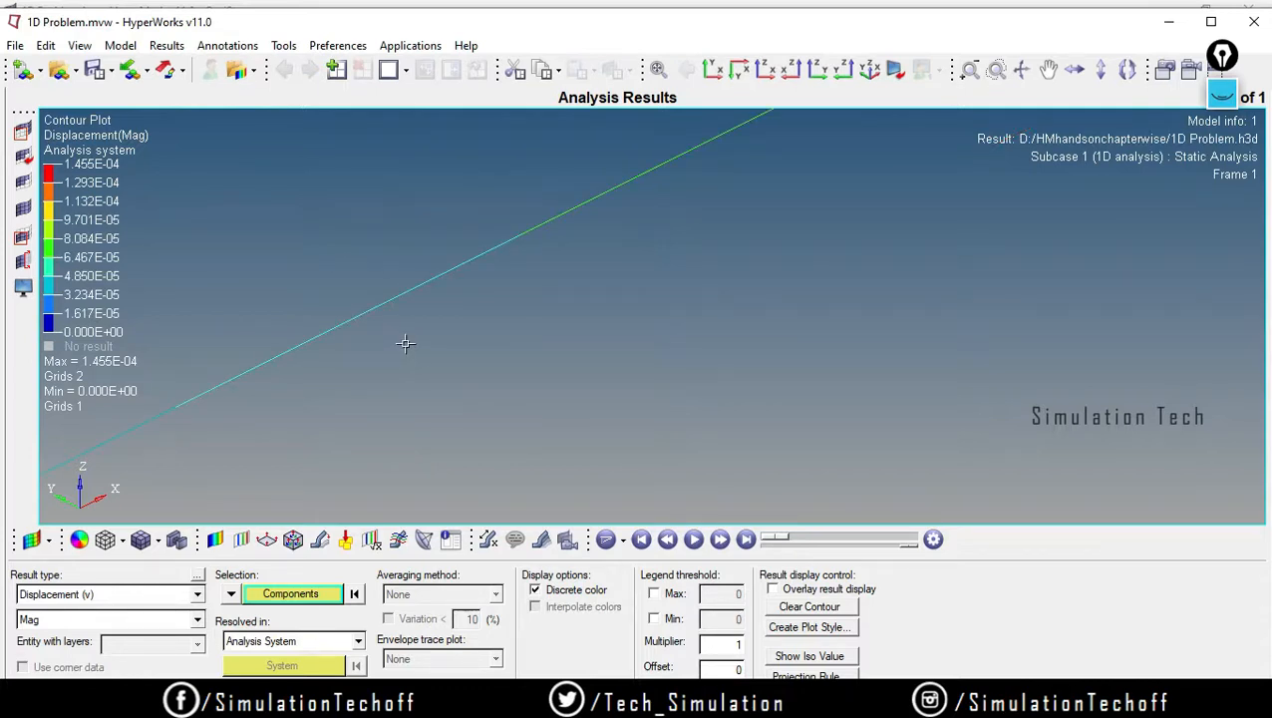
pyautogui.press('f')
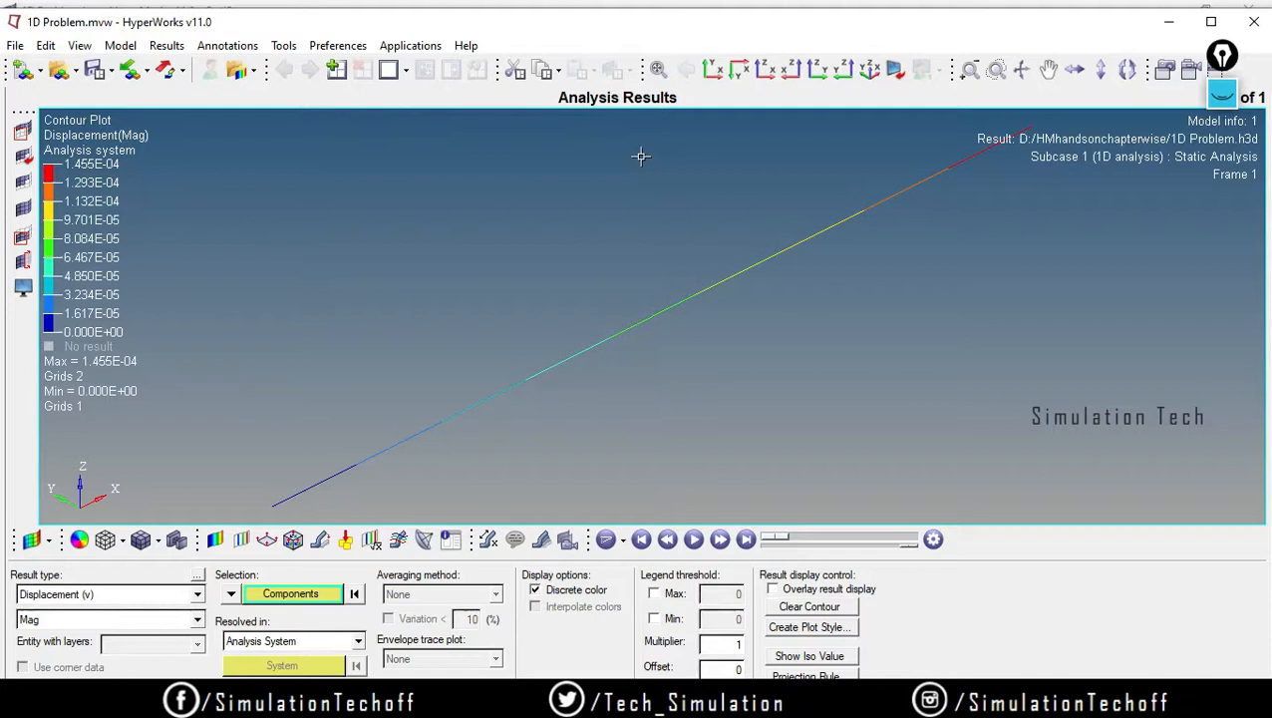
# Contour the 1D element stresses as CROD Axial Stress, and close HyperView without saving the session
pyautogui.click(197, 594)
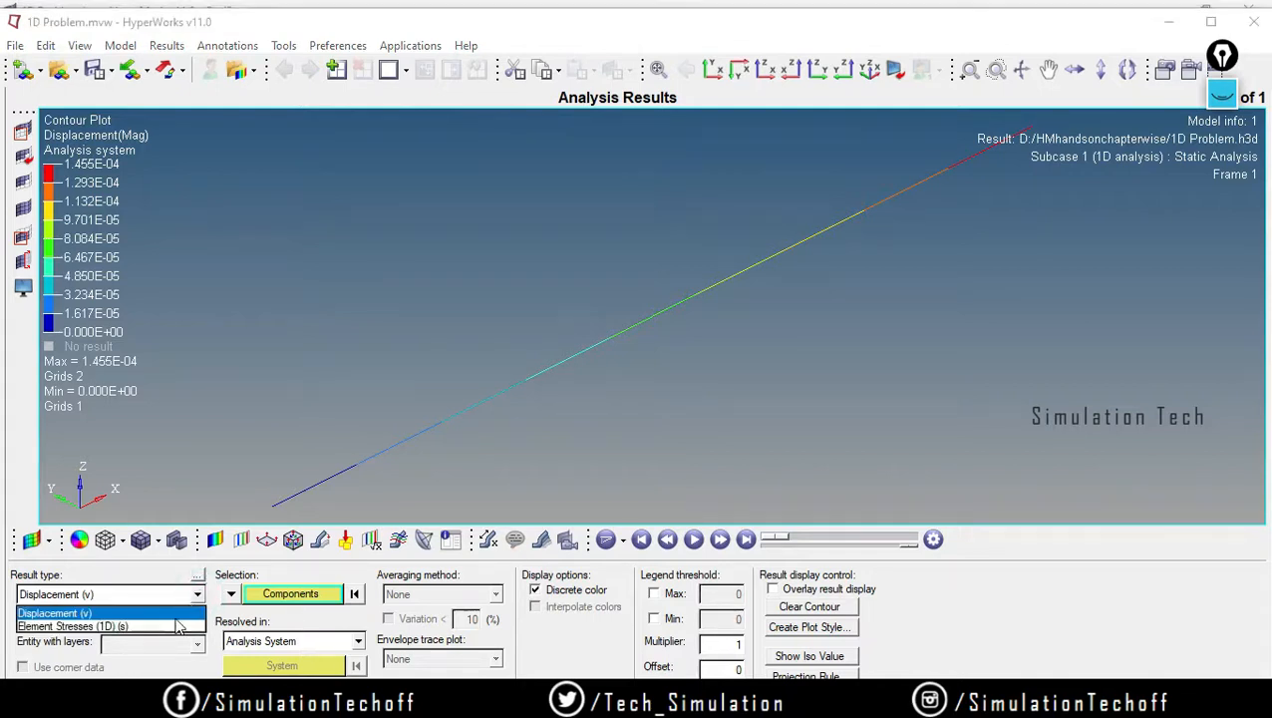
pyautogui.click(100, 625)
pyautogui.click(198, 619)
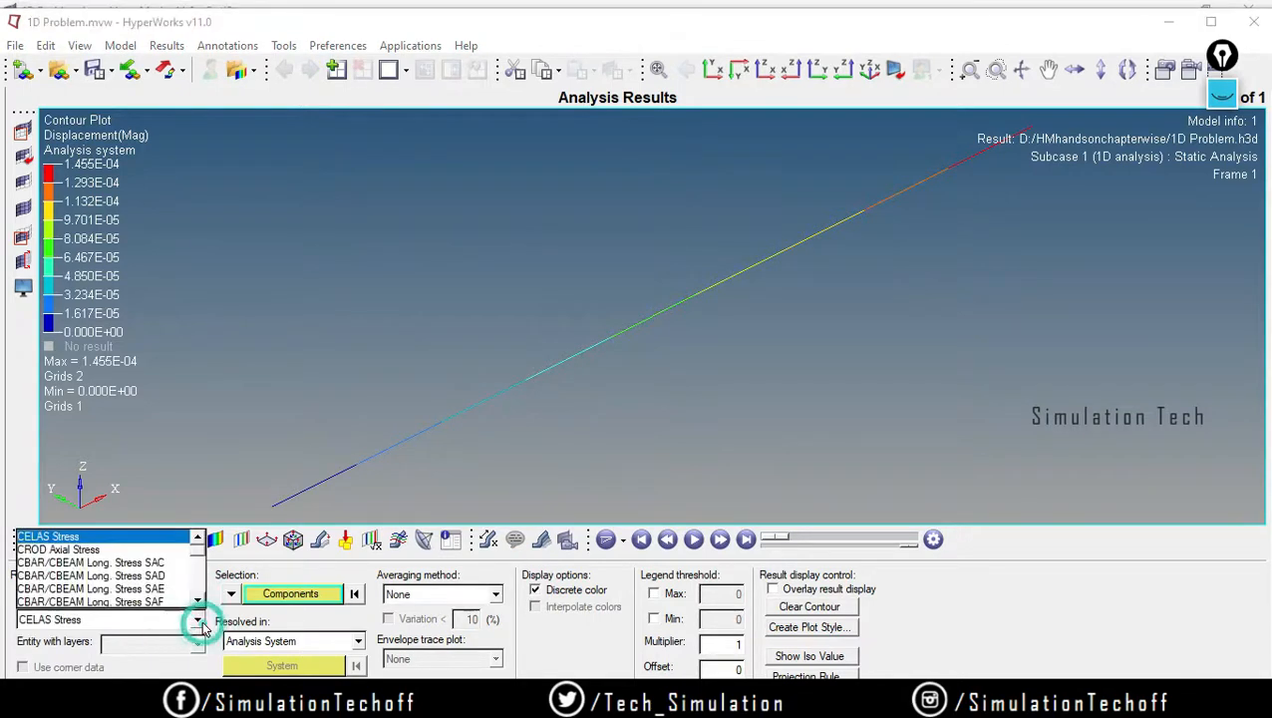
pyautogui.click(149, 549)
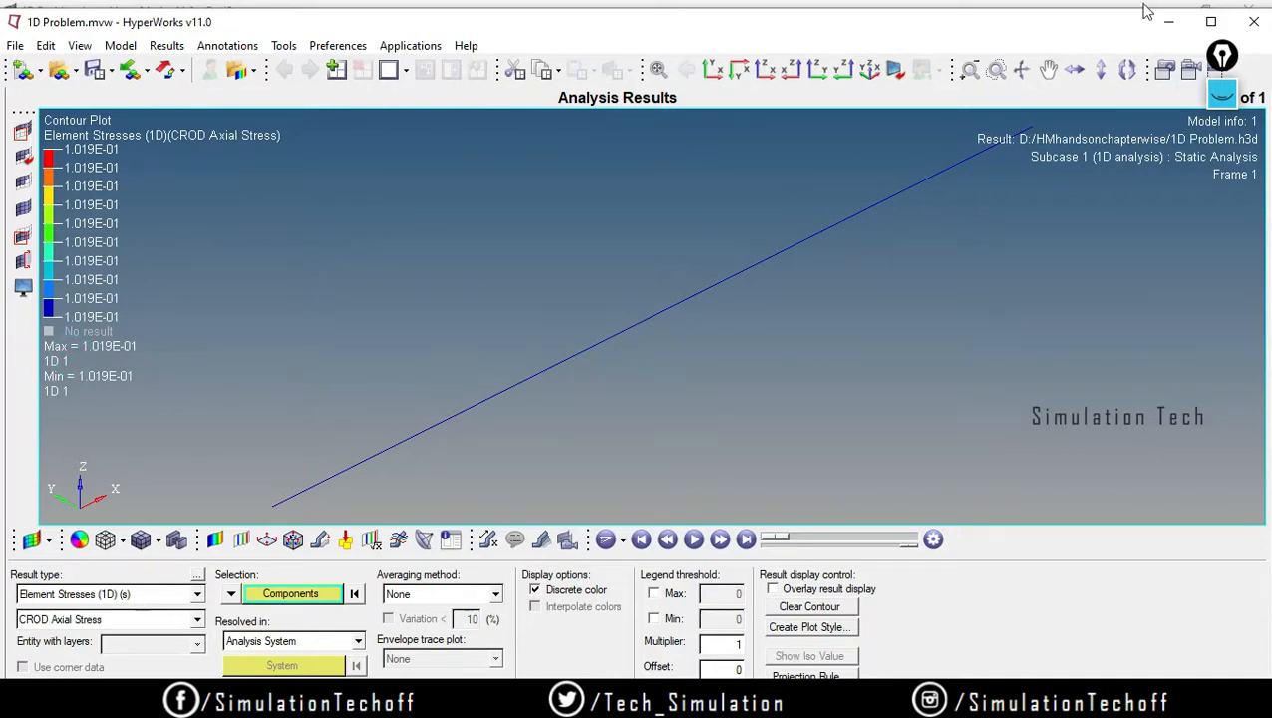
pyautogui.click(1253, 21)
pyautogui.click(654, 413)
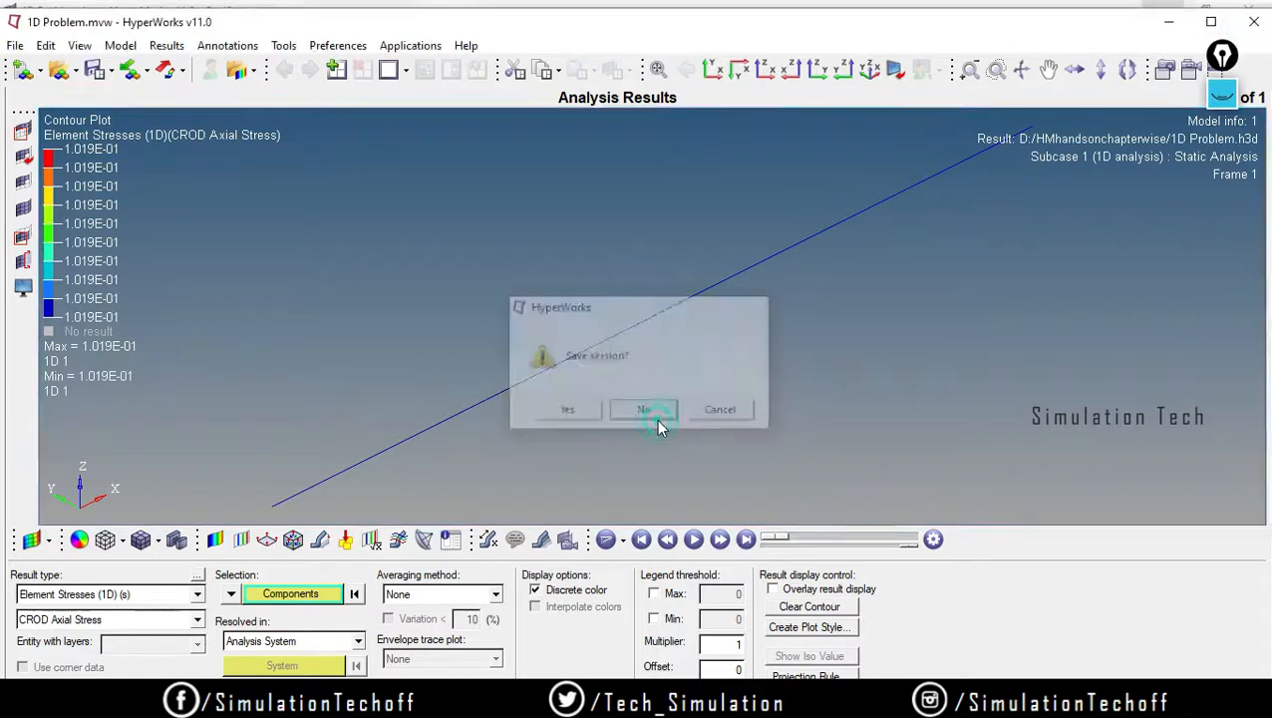